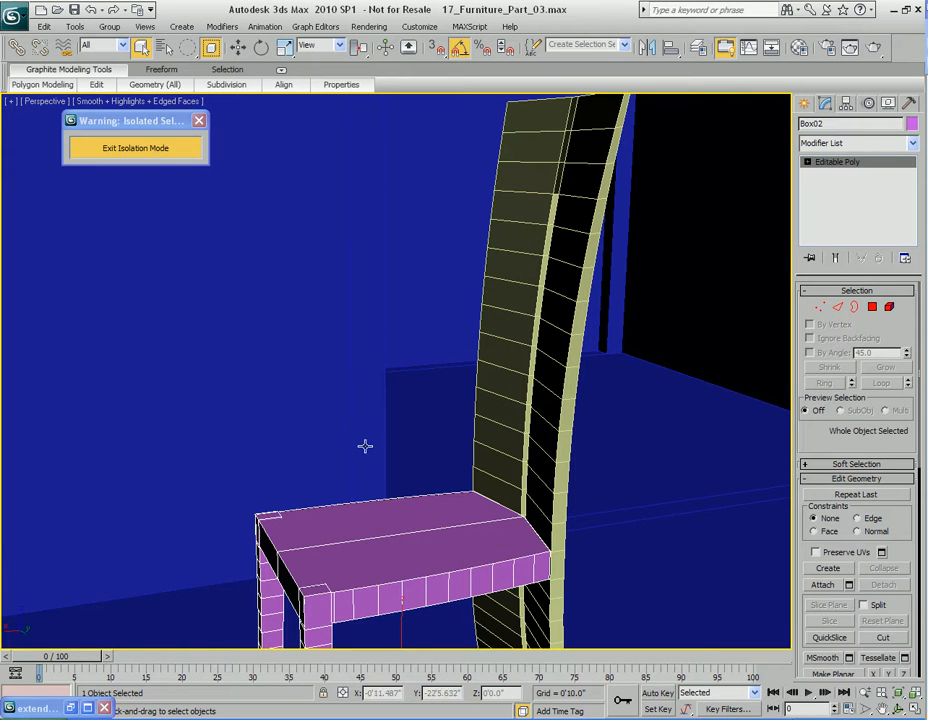
Detach the two polygons on top of the chair seat as a separate object named Object01, with Detach As Clone off
middle_click_drag(586, 346, 540, 377, "alt")
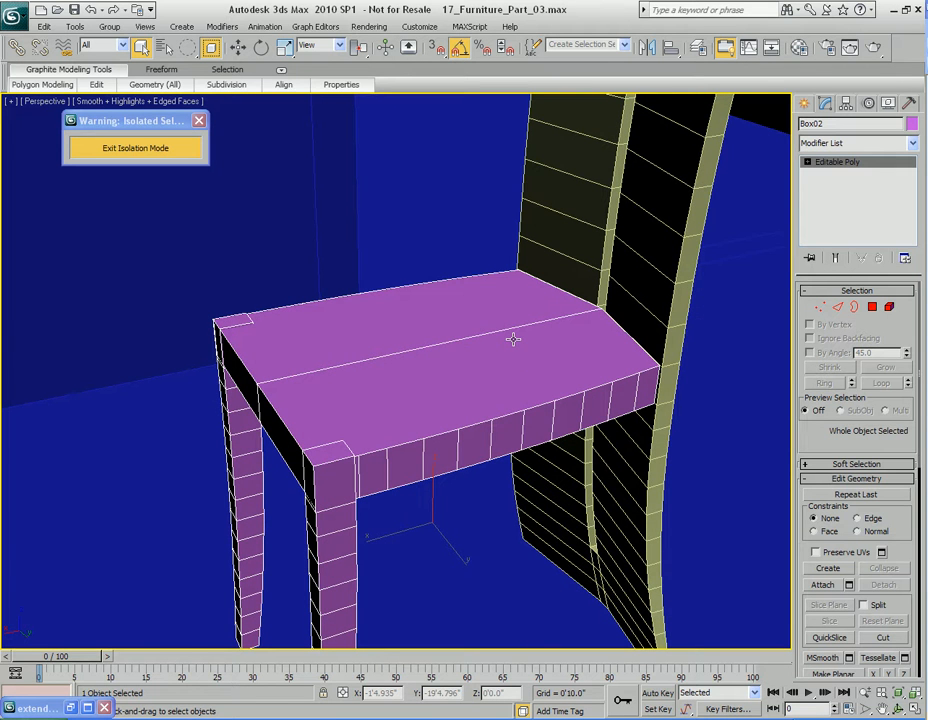
middle_click_drag(516, 340, 472, 377, "alt")
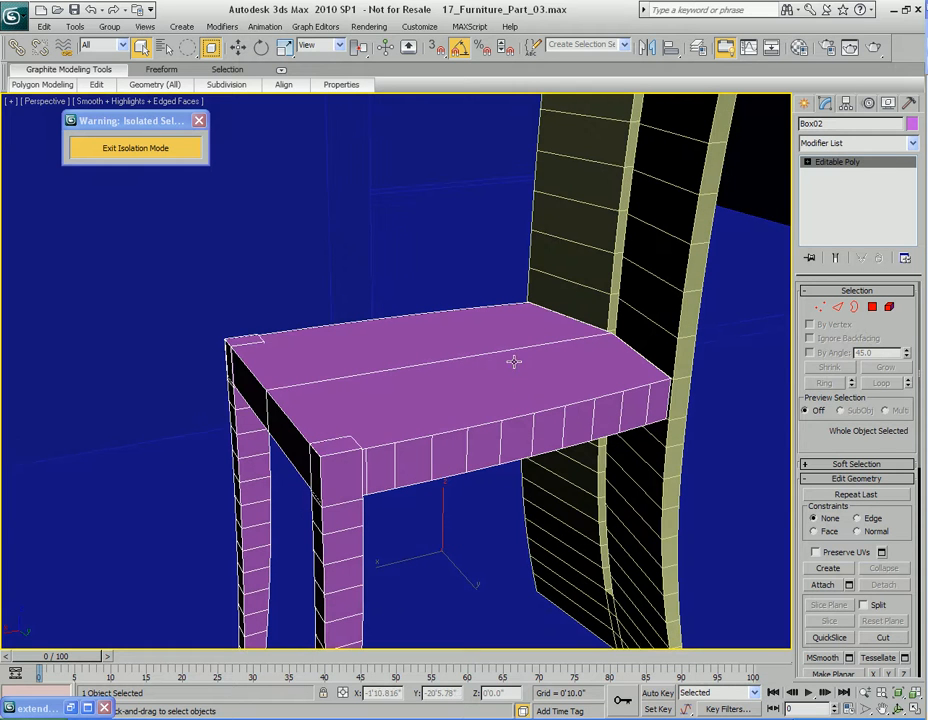
key("4")
mouse_move(501, 362)
middle_mouse_down("alt")
mouse_move(497, 400)
mouse_move(501, 380)
middle_mouse_up("alt")
left_click(491, 362)
left_click(469, 321, "ctrl")
mouse_move(226, 88)
left_click(222, 222)
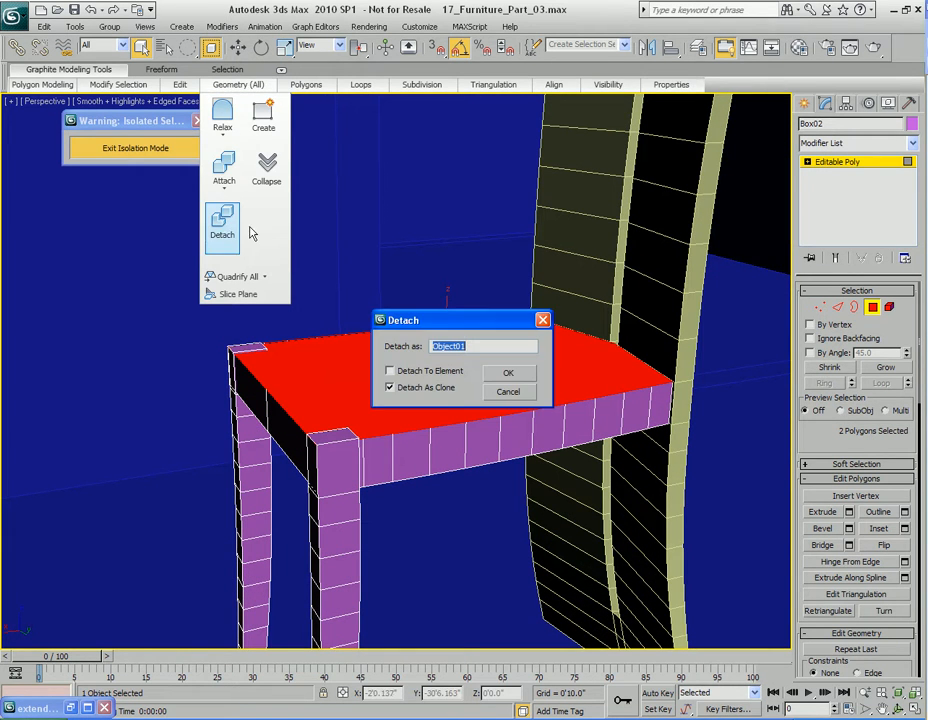
left_click(441, 390)
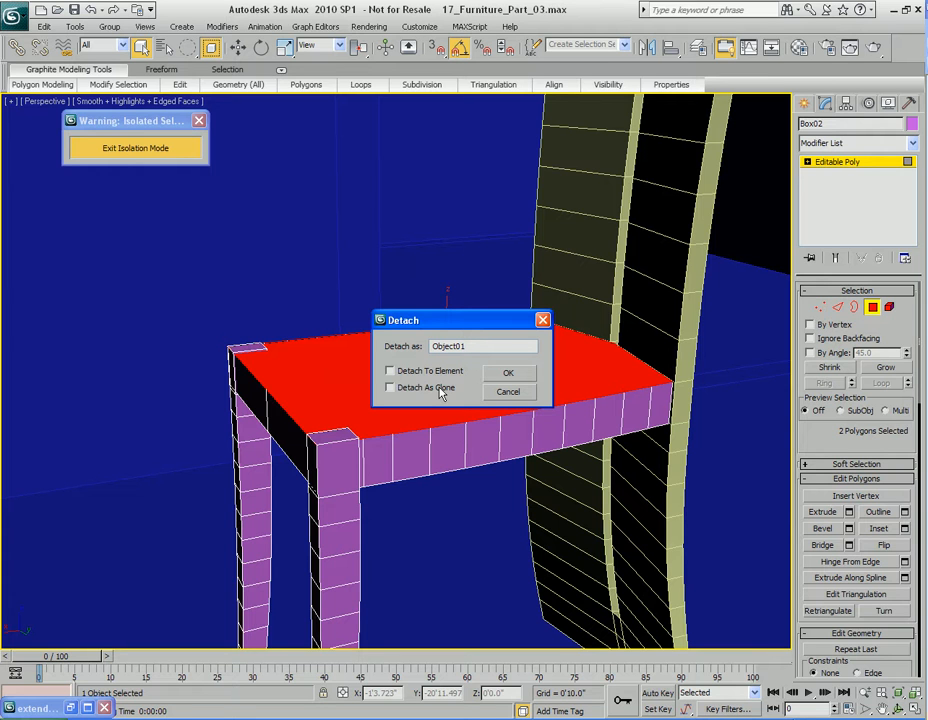
left_click(509, 374)
Select the detached seat panel and change its object color to dark grey
key("4")
left_click(501, 377)
scroll(501, 377, "up", 2)
middle_click_drag(501, 377, 491, 373, "alt")
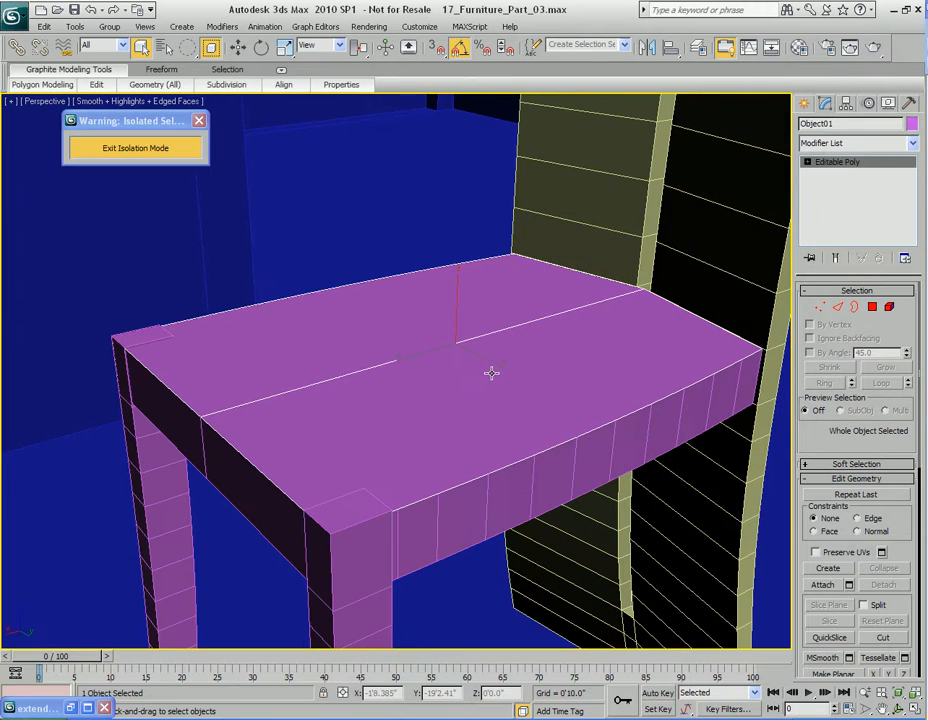
left_click(911, 123)
left_click(330, 306)
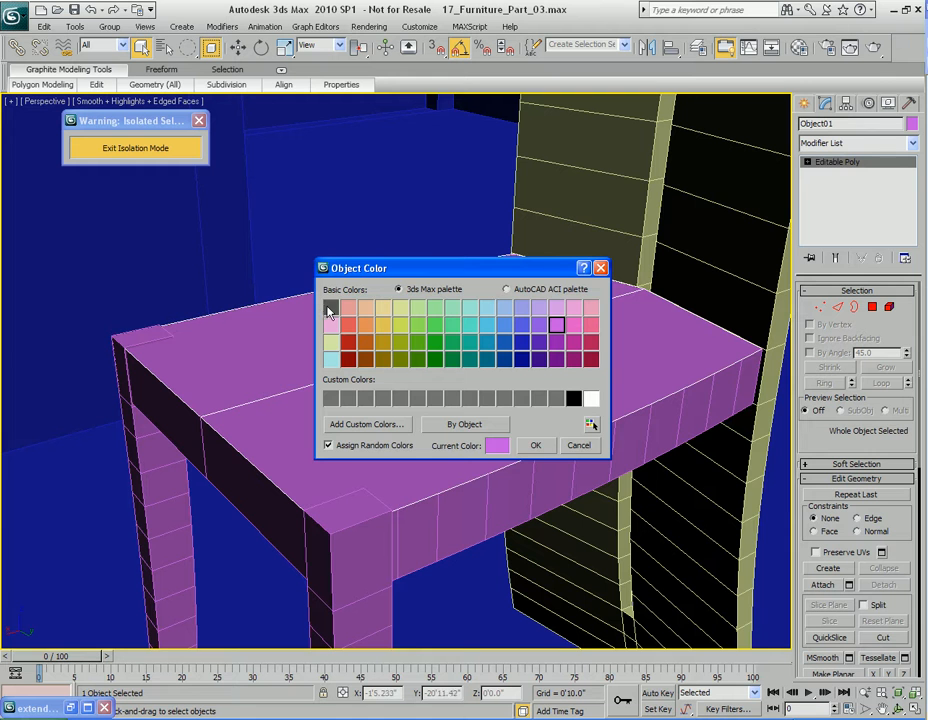
left_click(535, 445)
Remove the middle edge running lengthwise across the detached seat panel, together with its vertices
middle_click_drag(582, 387, 491, 377)
key("2")
left_click(463, 347)
key("ctrl+BackSpace")
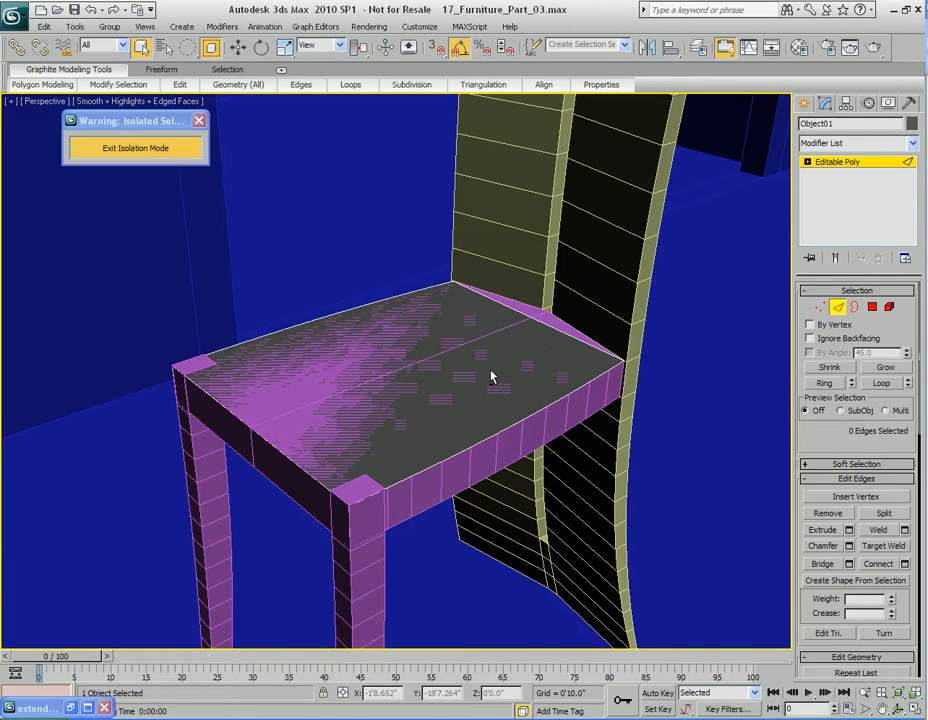
Remove the intermediate vertices along both sides of the seat panel, keeping only the four corner vertices
middle_click_drag(522, 351, 497, 376, "alt")
key("1")
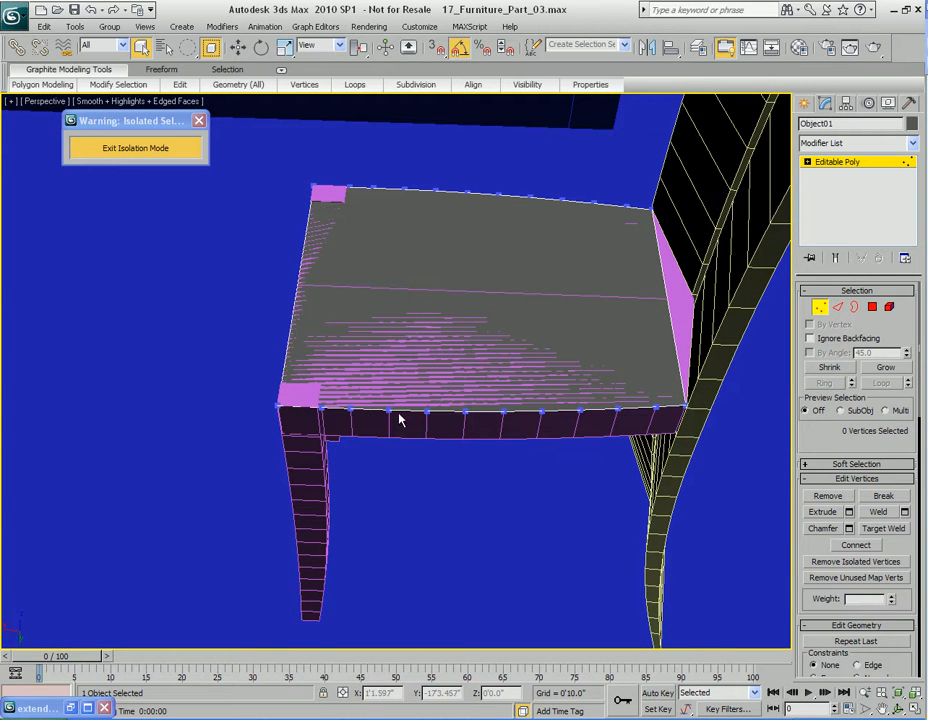
left_click_drag(675, 398, 551, 433)
left_click_drag(313, 383, 669, 439)
middle_click_drag(267, 376, 397, 370, "alt")
left_click_drag(213, 417, 490, 460, "ctrl")
left_click_drag(506, 409, 600, 450, "ctrl")
middle_click_drag(571, 457, 443, 413, "alt")
left_click(421, 430)
Move the seat panel's polygon up above the frame to inspect its corner vertices, and undo the move
key("4")
left_click(402, 443)
key("1")
key("4")
key("w")
left_click_drag(372, 281, 372, 172)
middle_click_drag(460, 232, 461, 353)
key("1")
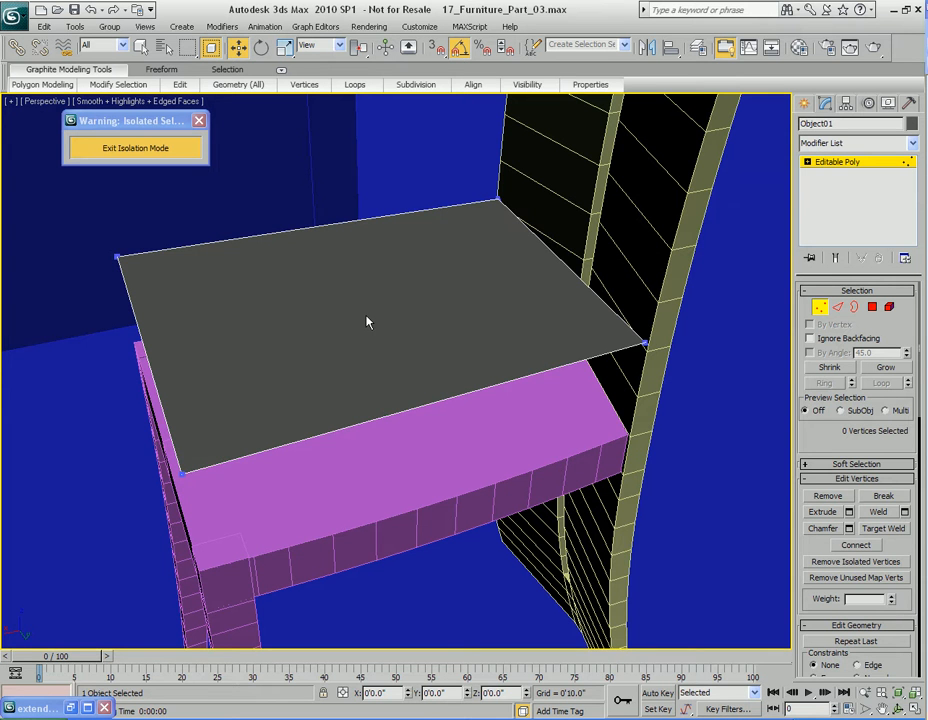
key("ctrl+z")
Extrude the seat panel's polygon upward into a cushion block and adjust the height of its top face
middle_click_drag(369, 321, 437, 348)
key("4")
key("q")
key("shift+e")
left_click_drag(443, 385, 443, 376)
right_click(443, 376)
middle_click_drag(443, 376, 449, 385, "alt")
key("w")
left_click_drag(412, 257, 413, 251)
Examine the seat cushion's shape and thickness in the reference image extendable-dining-table.jpg
left_click(85, 706)
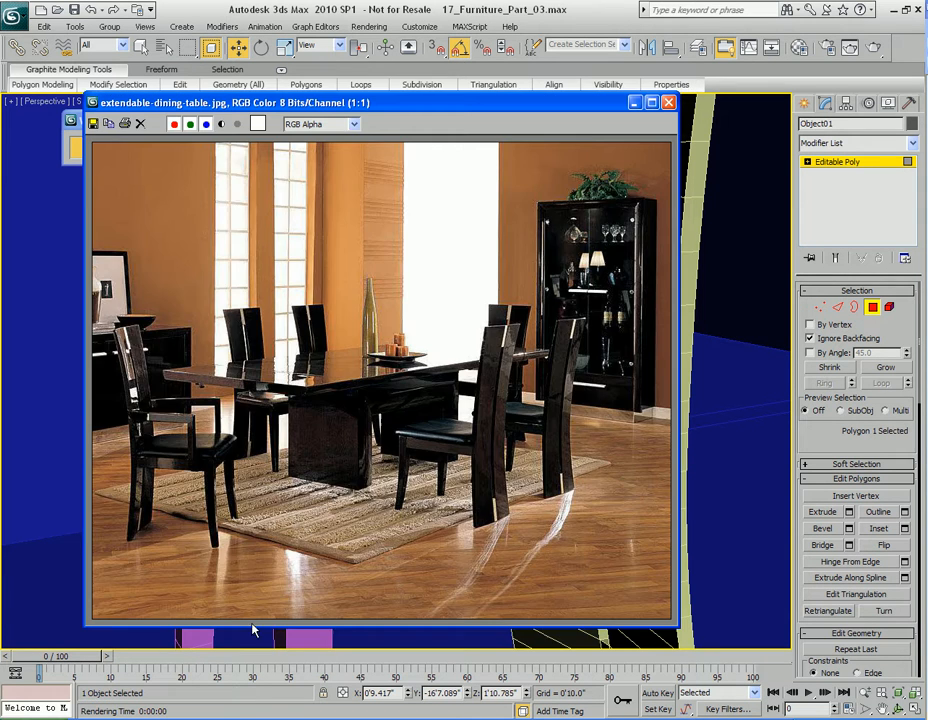
scroll(459, 508, "up", 3)
scroll(493, 549, "down", 2)
middle_click_drag(503, 567, 362, 381)
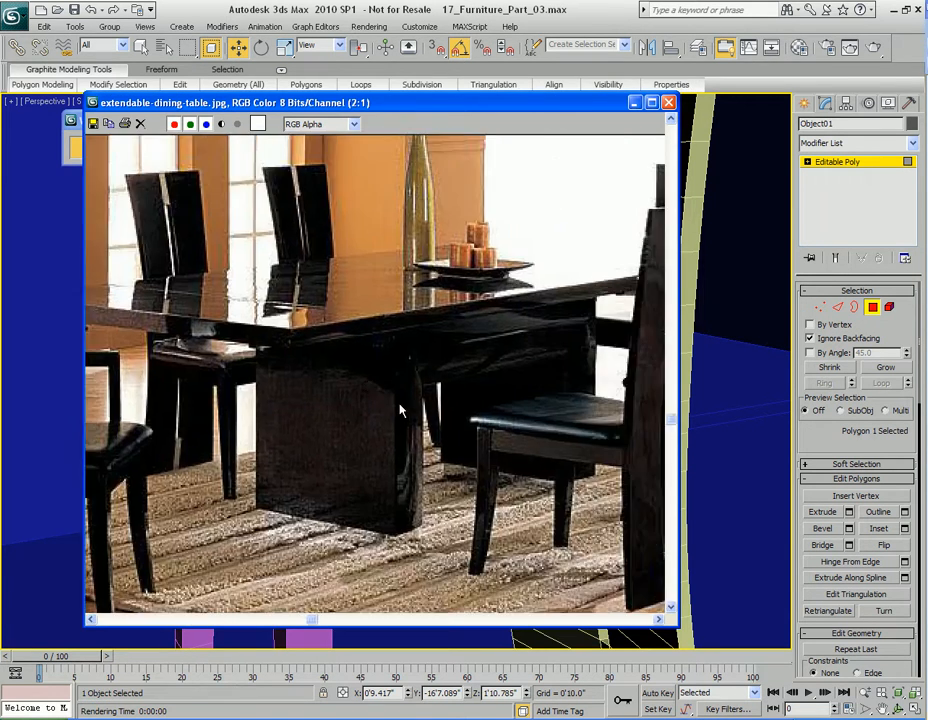
middle_click_drag(572, 531, 374, 437)
scroll(374, 437, "up", 1)
middle_click_drag(319, 411, 387, 496)
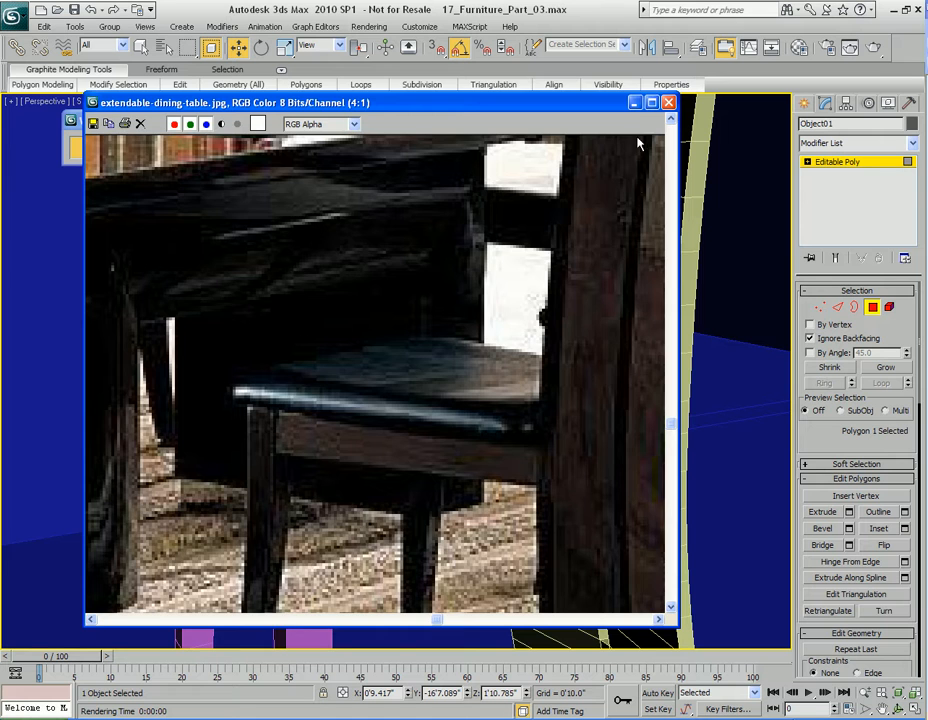
left_click(634, 102)
Lower the cushion's top polygon along Z by about 0.08 inches
middle_click_drag(508, 343, 490, 352, "alt")
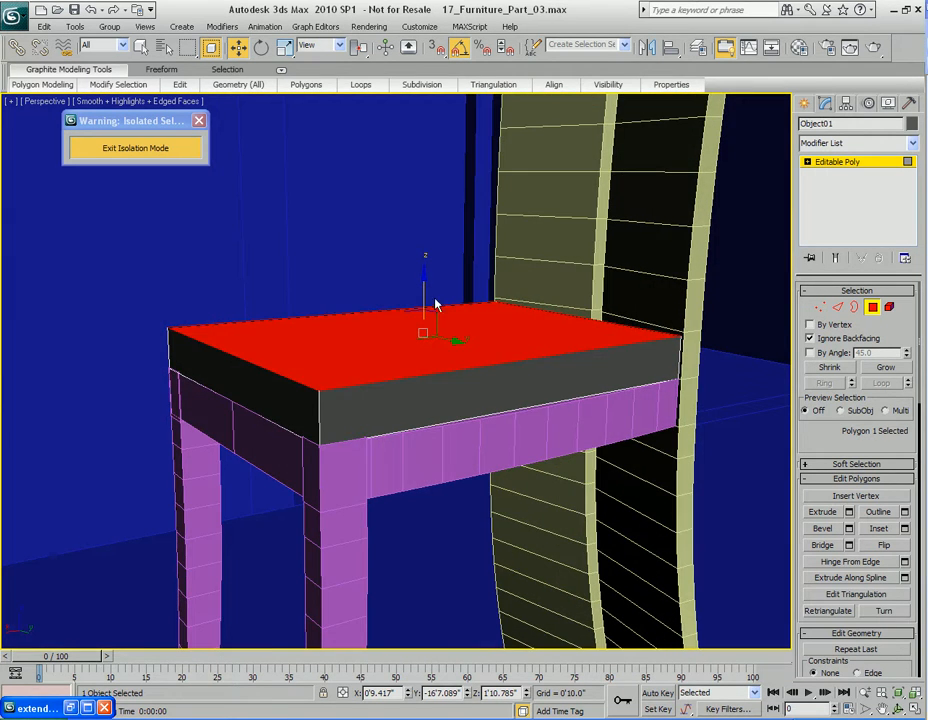
left_click_drag(427, 284, 423, 279)
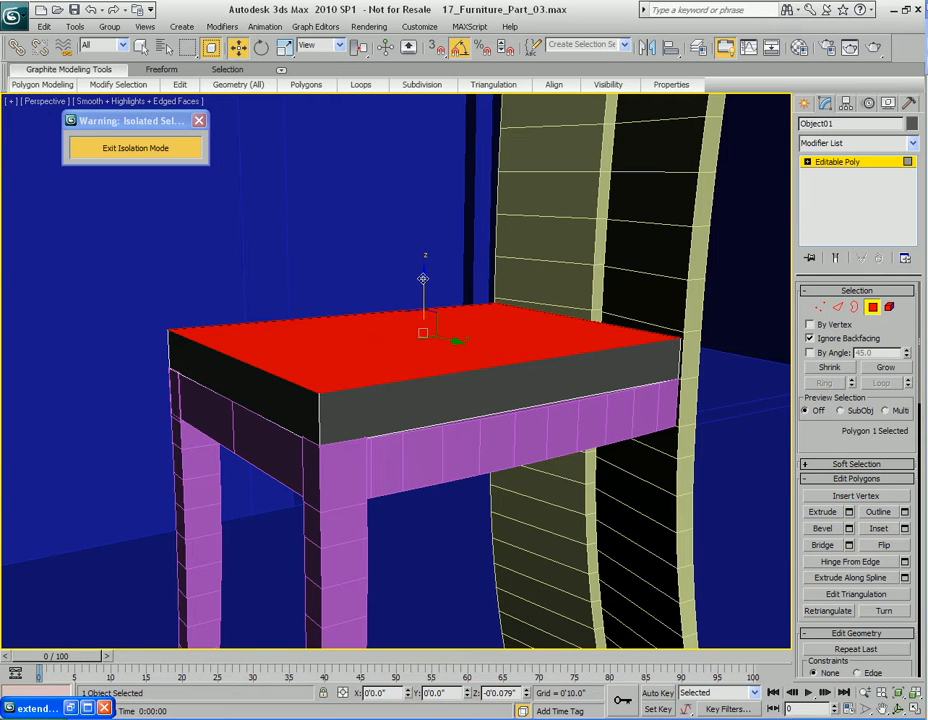
key("q")
middle_click_drag(489, 309, 495, 358, "alt")
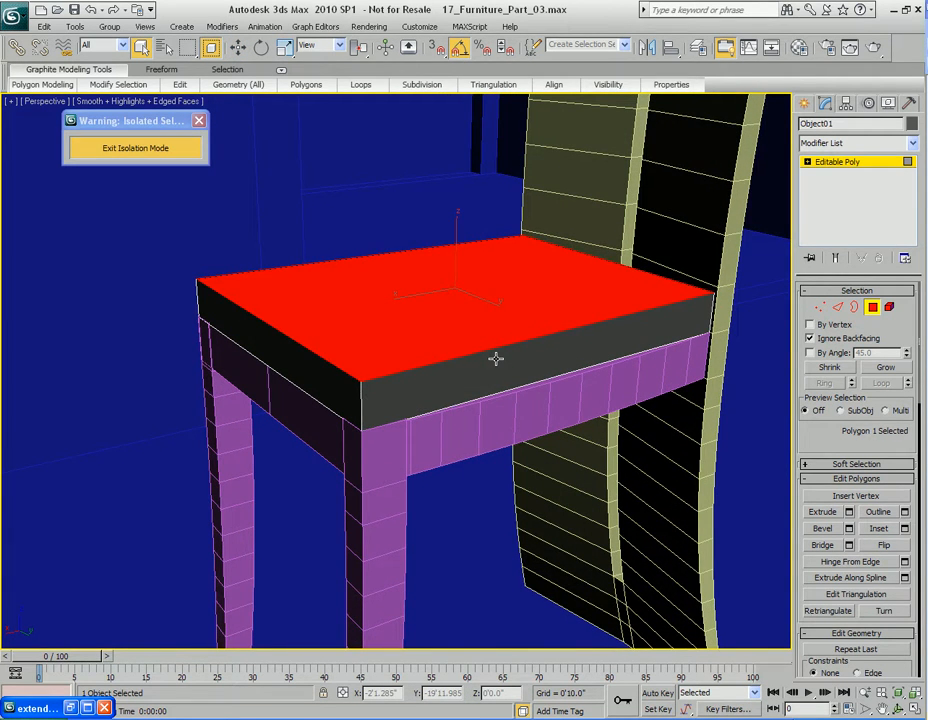
Connect the ring of four vertical corner edges of the cushion with one segment, pinch 0 and slide 0
key("2")
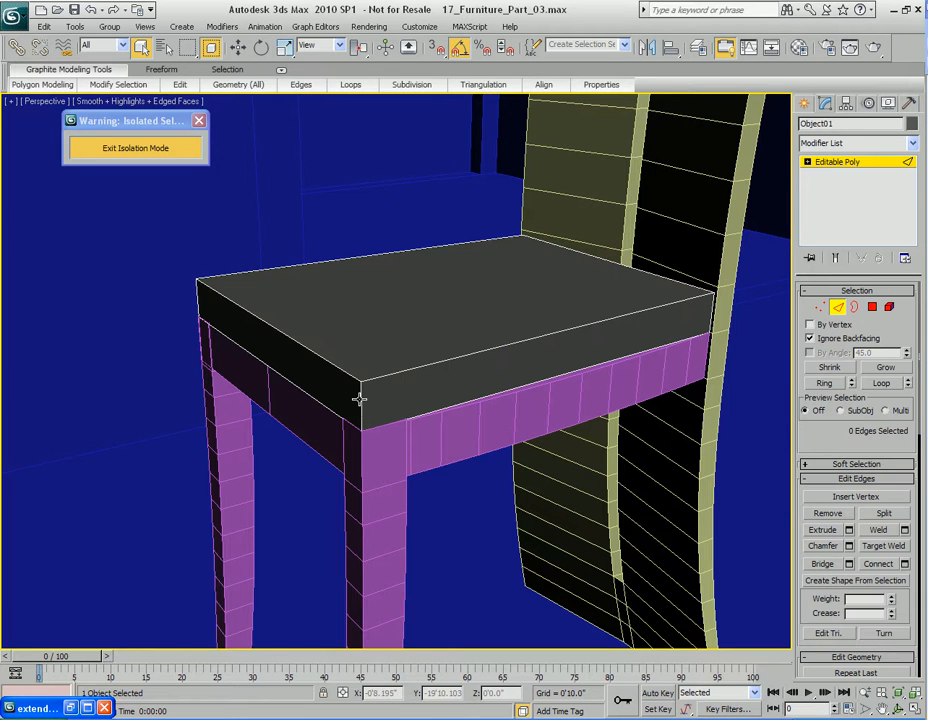
left_click(360, 400)
left_click(824, 383)
middle_click_drag(572, 365, 555, 358, "alt")
right_click(553, 279)
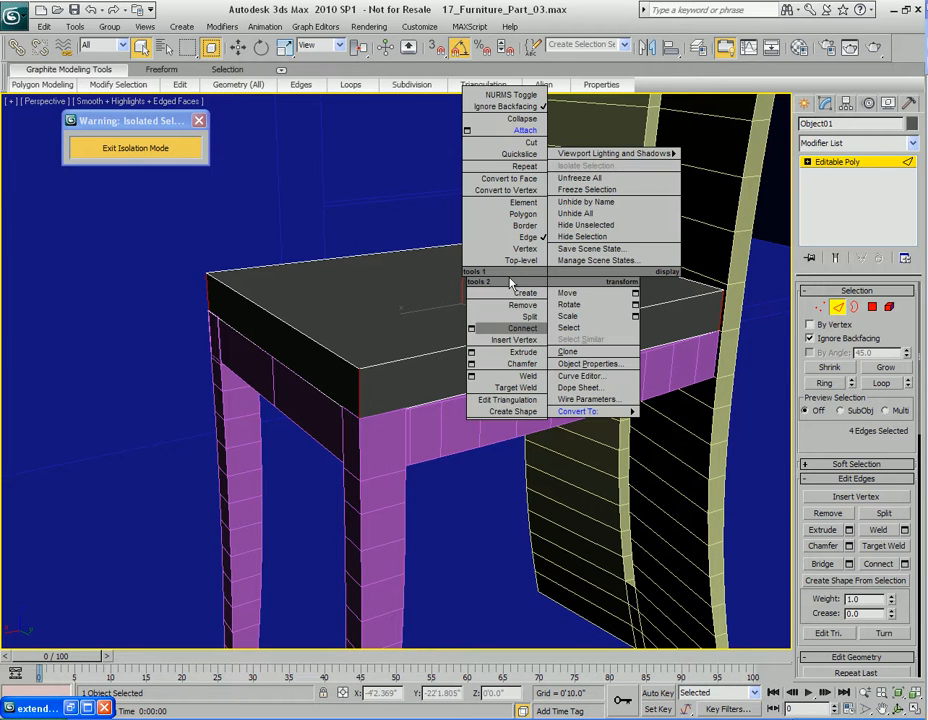
left_click(472, 329)
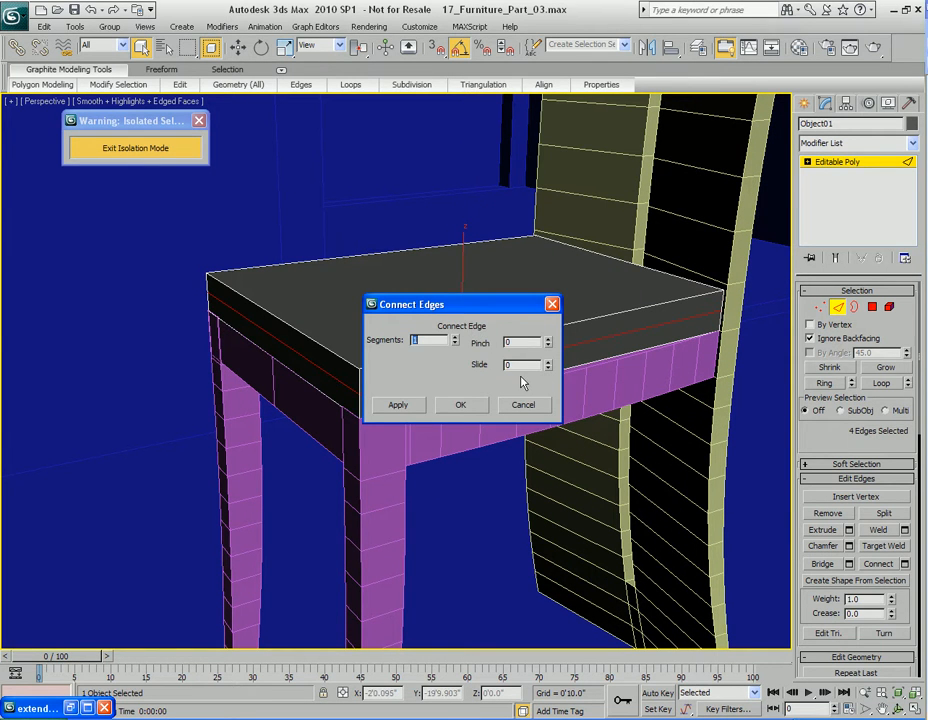
left_click_drag(500, 309, 507, 192)
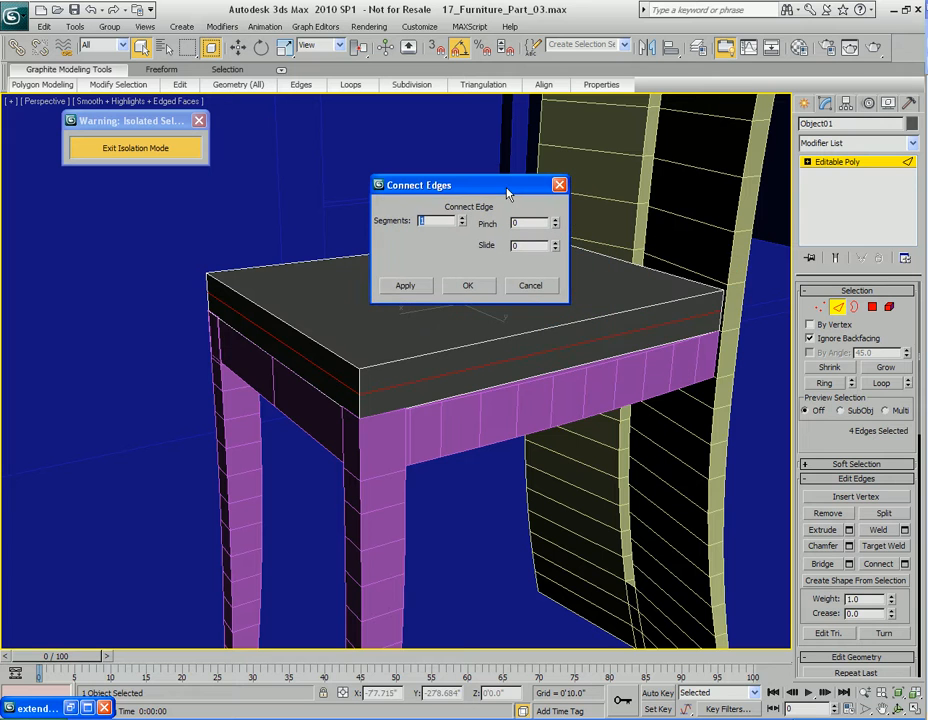
left_click(468, 286)
Scale the new middle edge loop outward in the horizontal plane so the cushion's sides bulge
middle_click_drag(478, 290, 570, 348, "alt")
scroll(540, 335, "up", 3)
middle_click_drag(511, 320, 563, 306, "alt")
scroll(583, 312, "down", 3)
key("r")
middle_click_drag(480, 262, 483, 338, "alt")
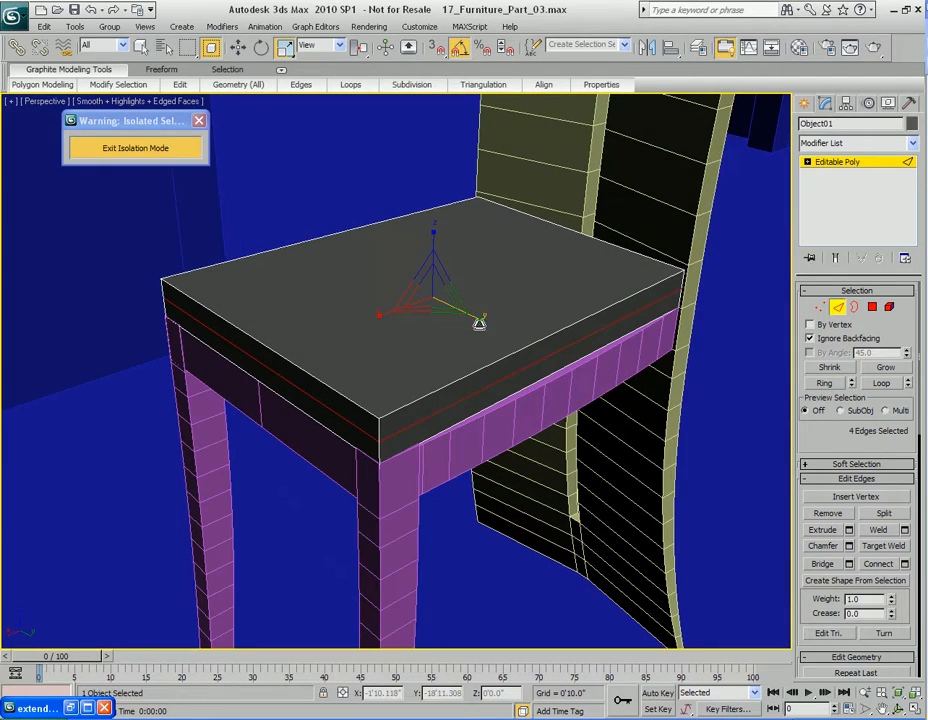
left_click_drag(477, 317, 480, 320)
middle_click_drag(480, 320, 551, 324, "alt")
key("q")
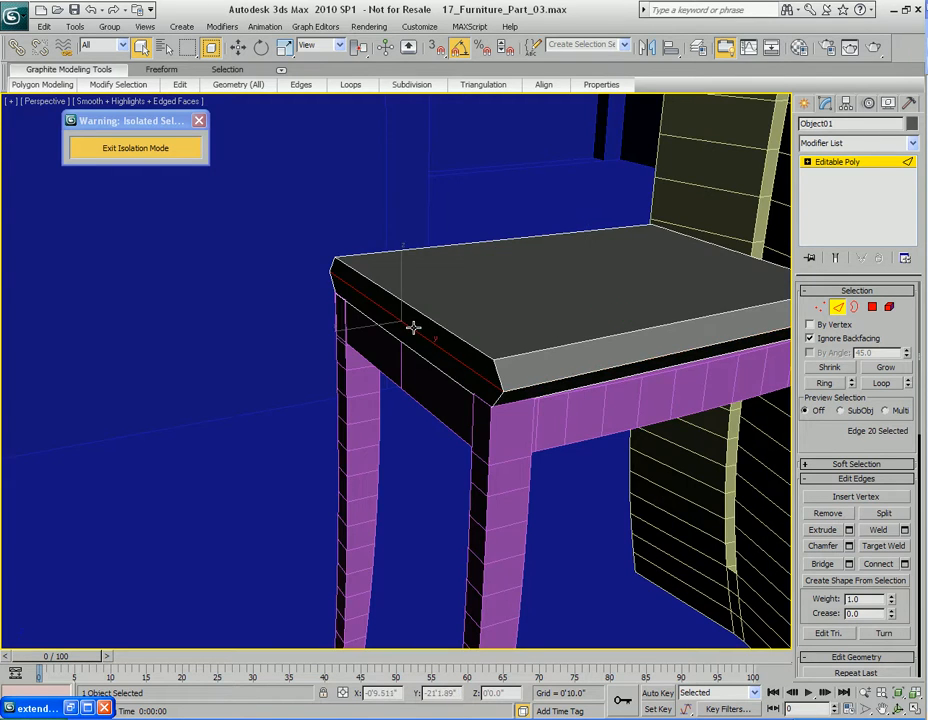
Move the middle edge on the cushion's front side outward along the X axis
left_click(413, 328)
middle_click_drag(413, 328, 450, 327, "alt")
scroll(450, 327, "up", 3)
key("w")
left_click_drag(332, 310, 308, 310)
middle_click_drag(647, 422, 627, 395, "alt")
scroll(627, 395, "down", 3)
middle_click_drag(505, 305, 572, 374, "alt")
key("q")
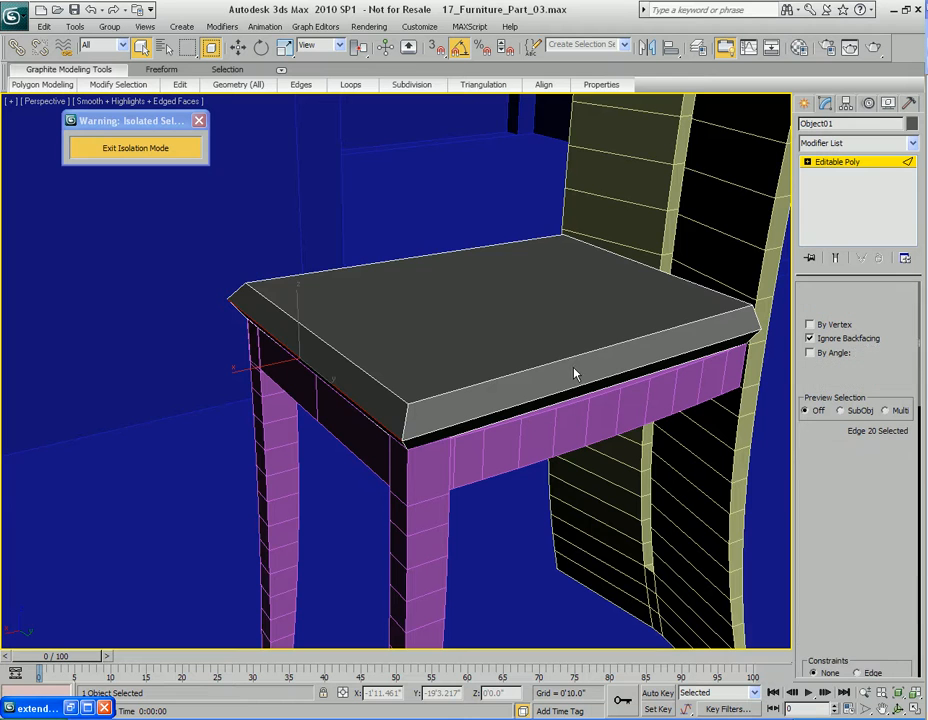
Inset the cushion's top polygon to create a smaller face inside it
key("4")
left_click(545, 304)
mouse_move(576, 304)
middle_mouse_down("alt")
mouse_move(567, 303)
mouse_move(572, 325)
middle_mouse_up("alt")
right_click(545, 290)
left_click(488, 344)
left_click_drag(545, 289, 537, 293)
right_click(538, 294)
Raise the inset top polygon along Z by about 0.66 inches
middle_click_drag(538, 360, 532, 305, "alt")
key("w")
left_click_drag(496, 247, 494, 230)
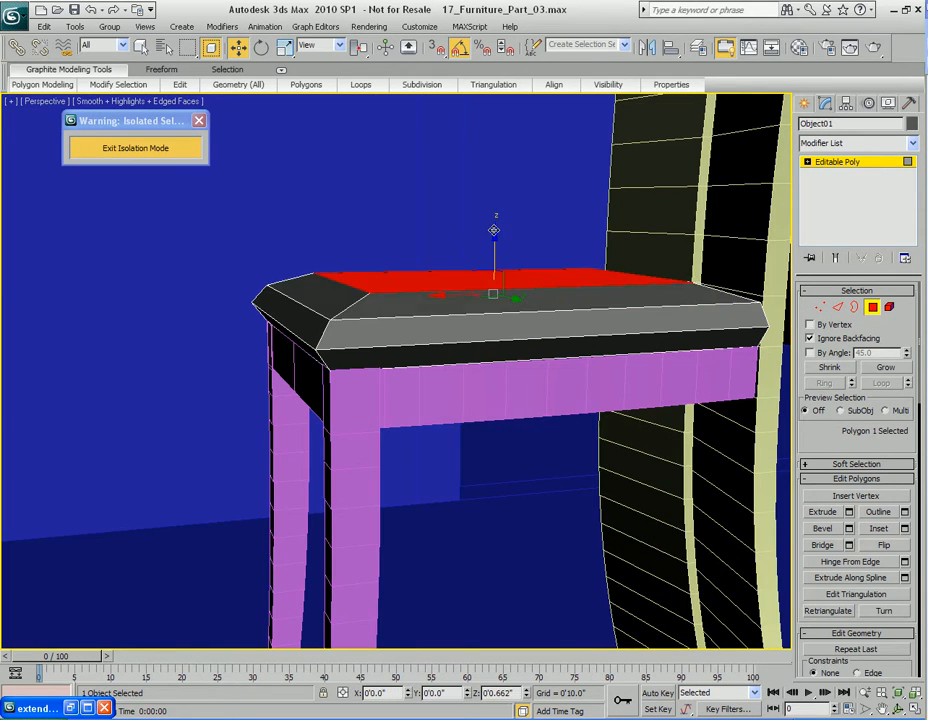
middle_click_drag(534, 263, 545, 268, "alt")
Inset the raised top polygon a second time to form a smaller central face
middle_click_drag(483, 276, 552, 272, "alt")
right_click(558, 273)
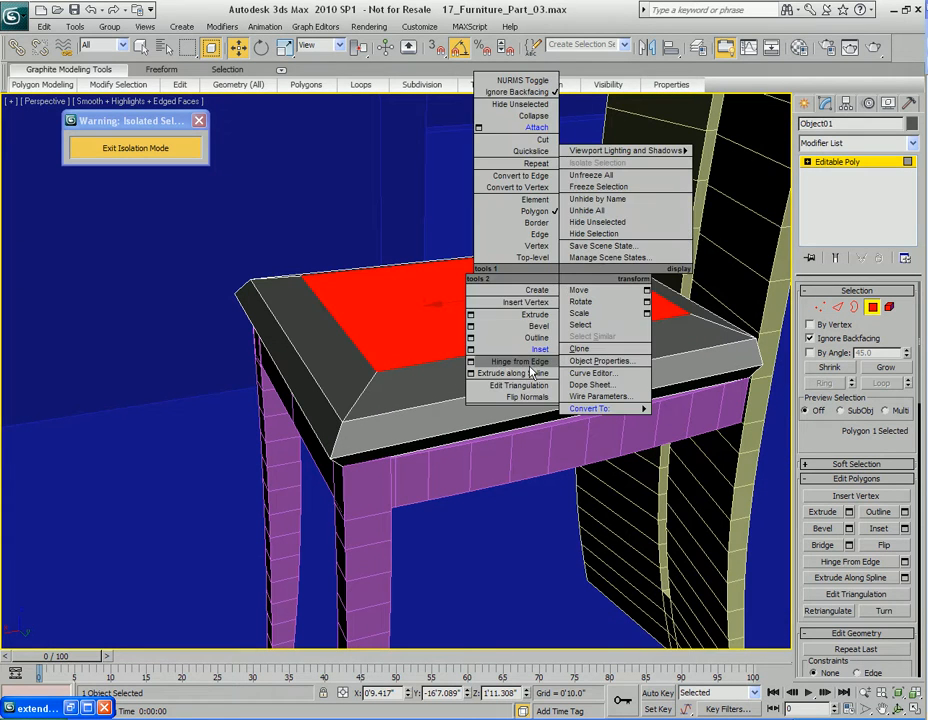
left_click(539, 349)
left_click_drag(534, 315, 524, 304)
middle_click_drag(524, 300, 574, 302, "alt")
left_click(550, 305)
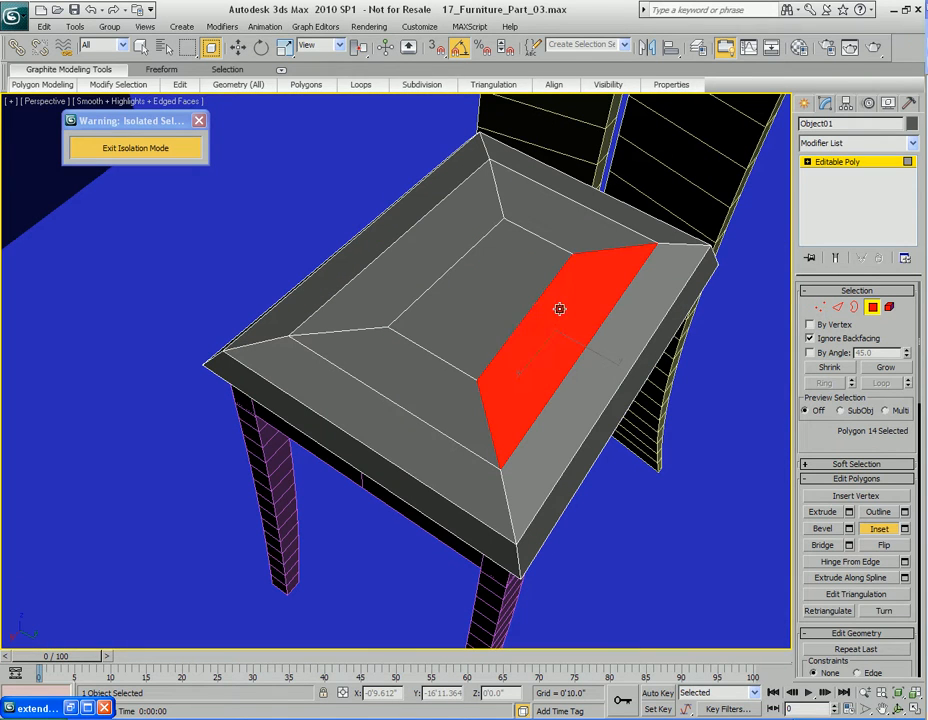
right_click(497, 296)
Select the cushion's central top polygon and scale it slightly larger in the XY plane
key("q")
left_click(497, 272)
middle_click_drag(526, 314, 534, 375, "alt")
left_click(534, 375)
key("w")
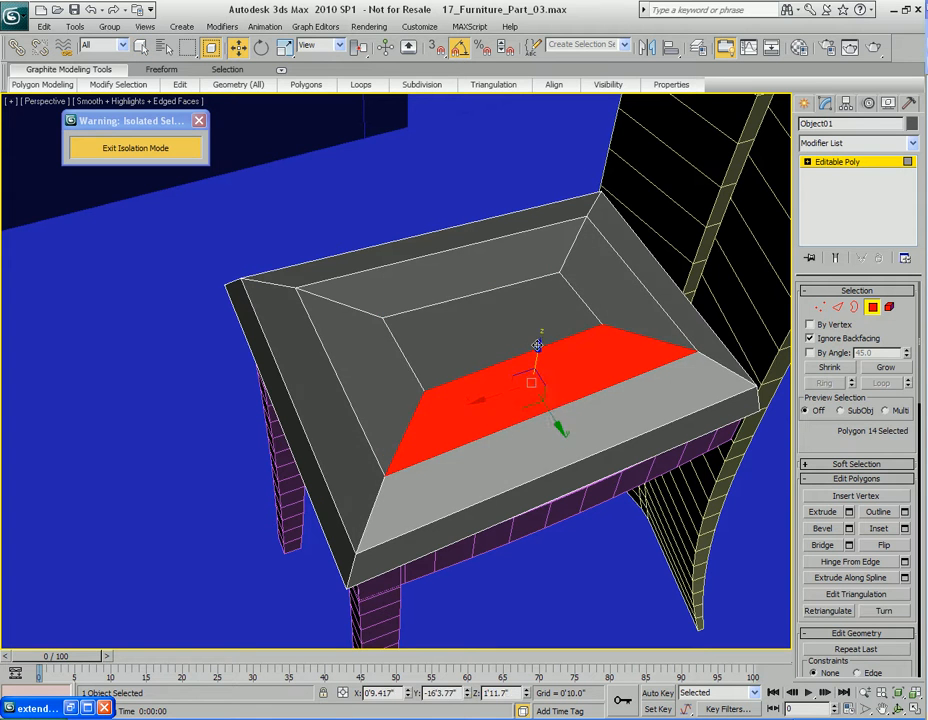
left_click(572, 331)
middle_click_drag(572, 331, 483, 370, "alt")
left_click_drag(483, 370, 508, 364)
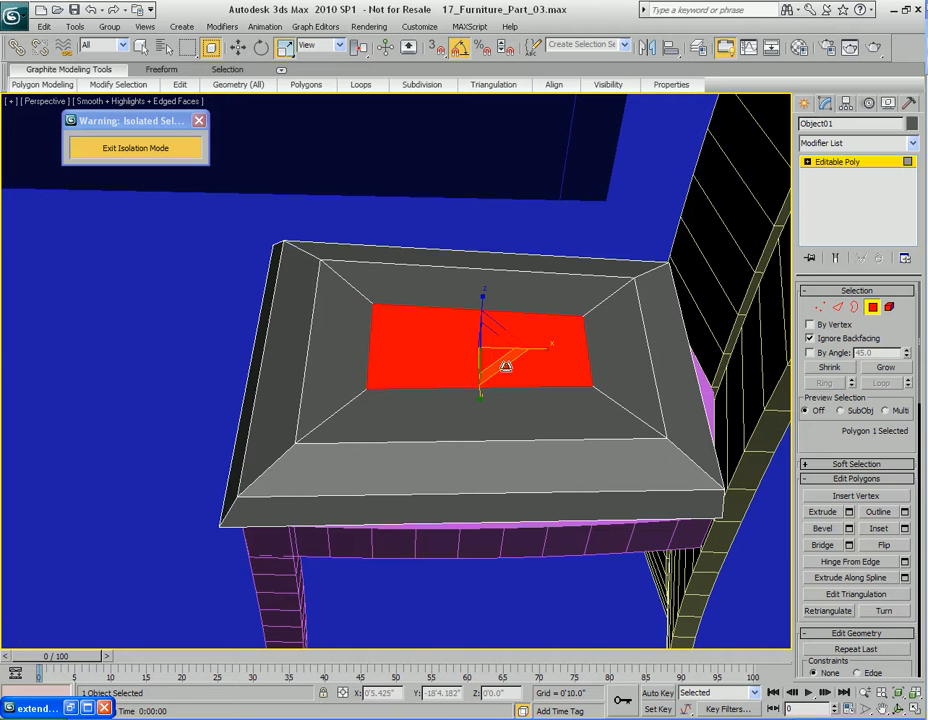
Raise the cushion's central top polygon along Z by about 0.47 inches
middle_click_drag(508, 364, 499, 323, "alt")
key("w")
left_click_drag(478, 232, 477, 218)
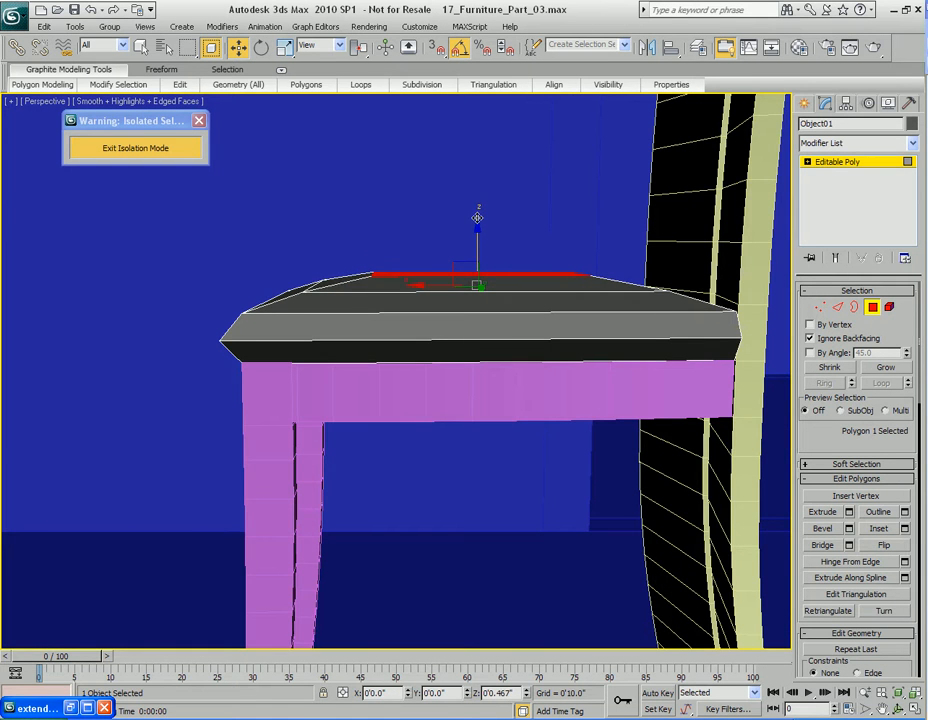
middle_click_drag(477, 230, 501, 316, "alt")
key("q")
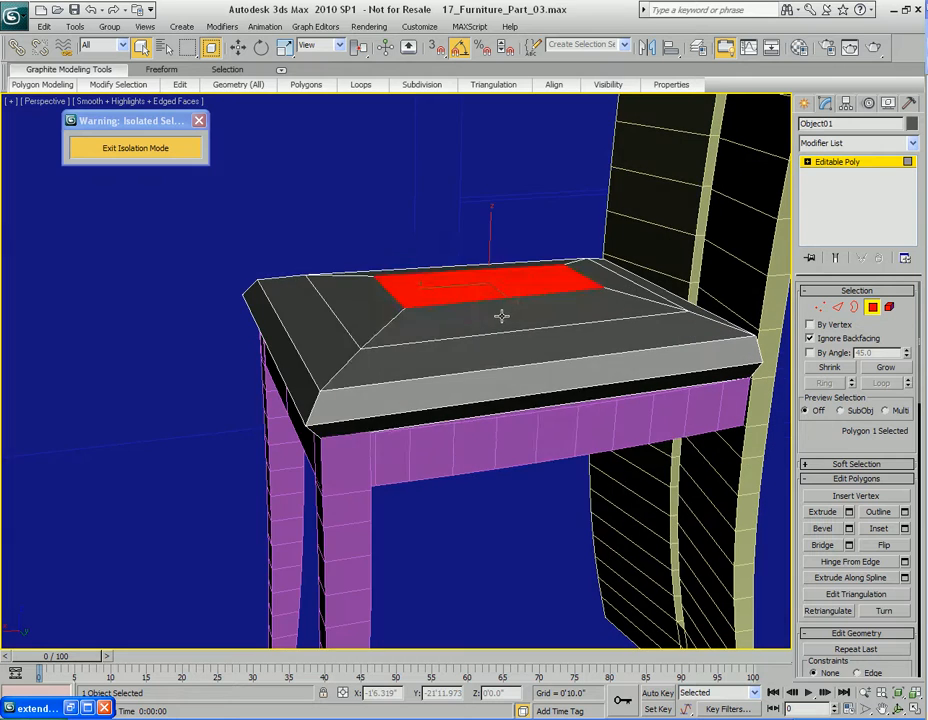
Render the perspective view to check the cushion's shape, and close the rendered frame
key("shift+q")
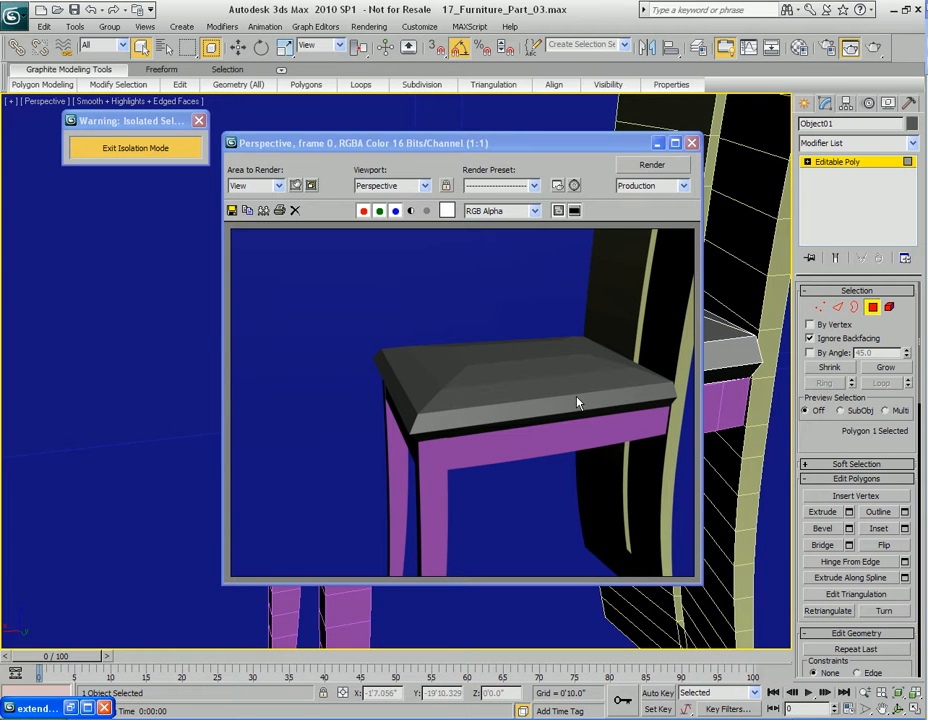
left_click(692, 143)
middle_click_drag(431, 385, 490, 356, "alt")
middle_click_drag(490, 356, 476, 373)
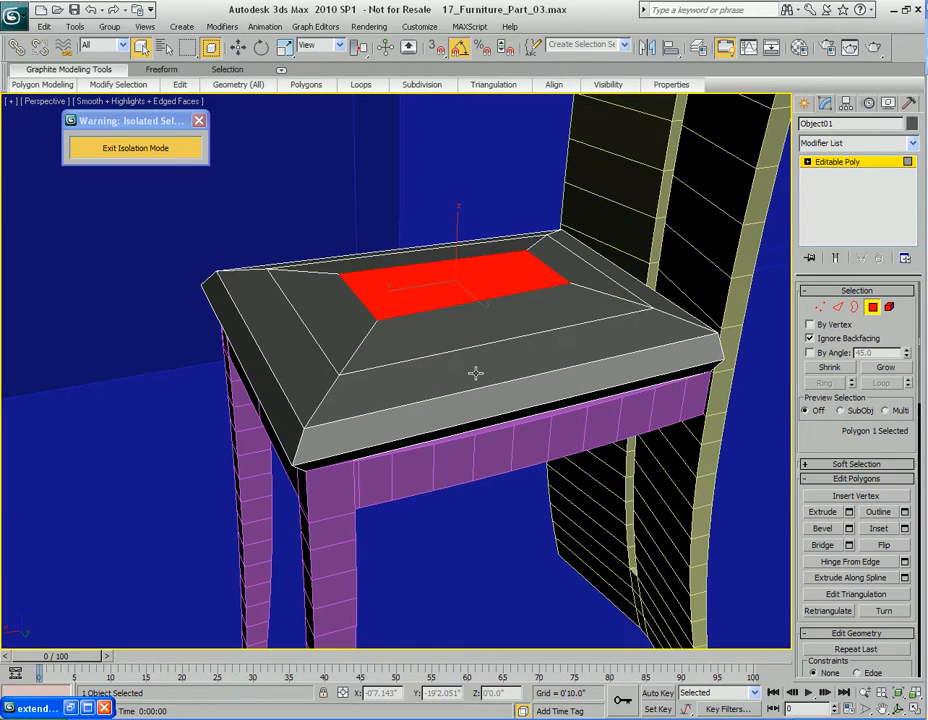
Ring-select the cushion's front-to-back edges and connect them with one segment, adding a side-to-side edge loop across the middle
middle_click_drag(478, 327, 495, 360, "alt")
key("2")
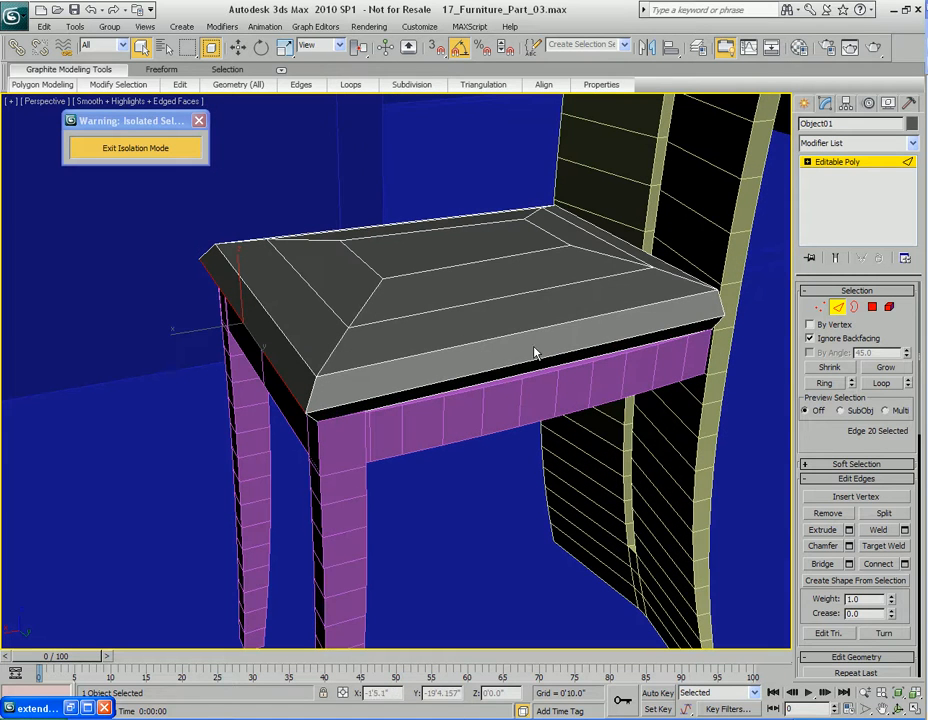
double_click(559, 324)
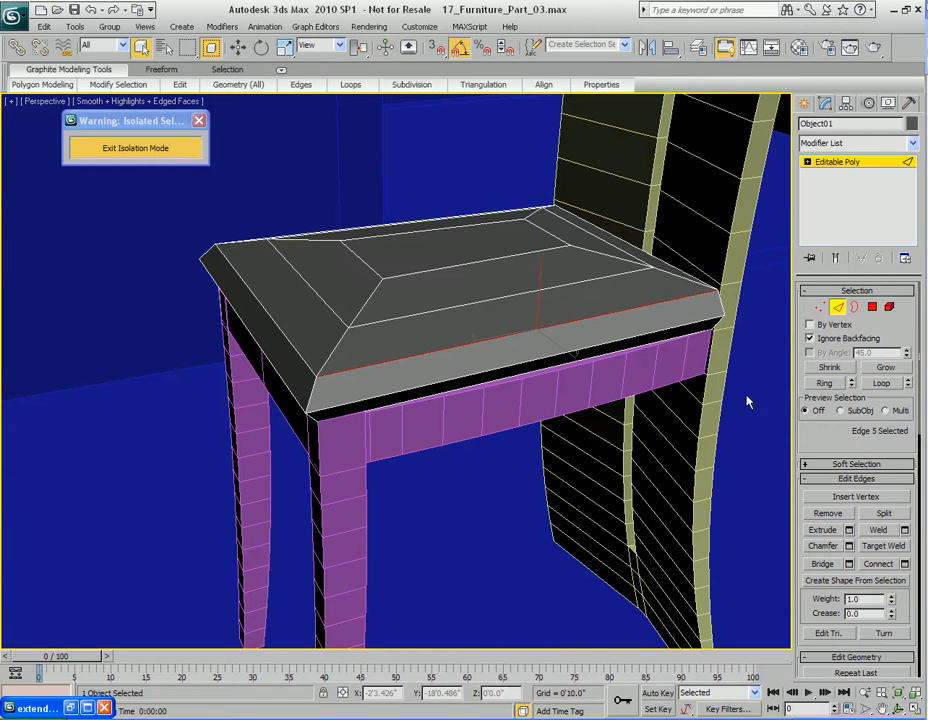
left_click(824, 383)
middle_click_drag(500, 300, 509, 327, "alt")
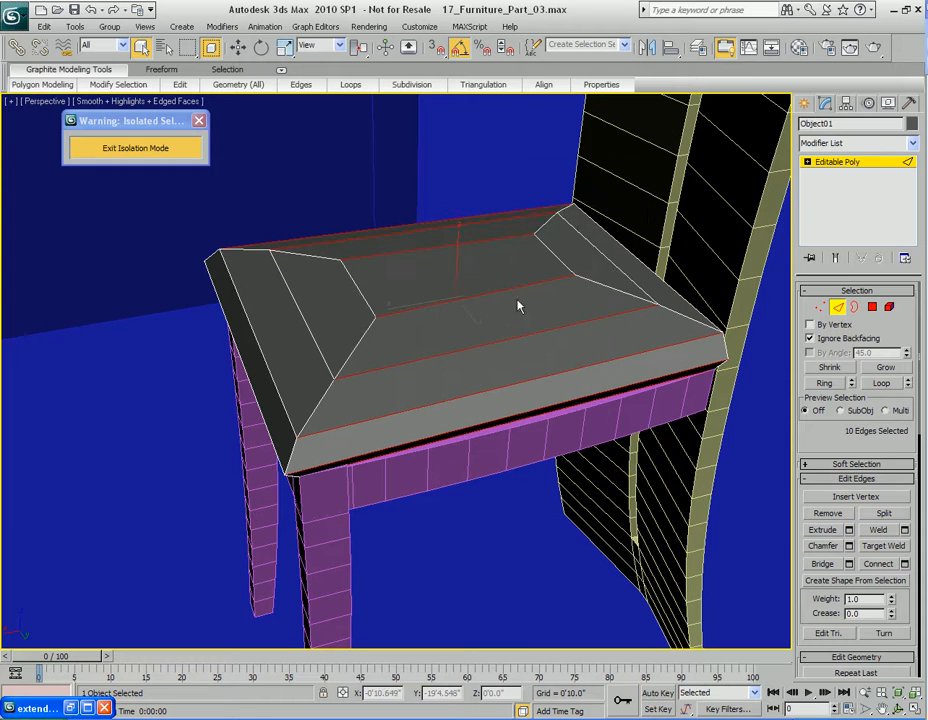
right_click(516, 292)
left_click(438, 342)
left_click_drag(459, 307, 547, 175)
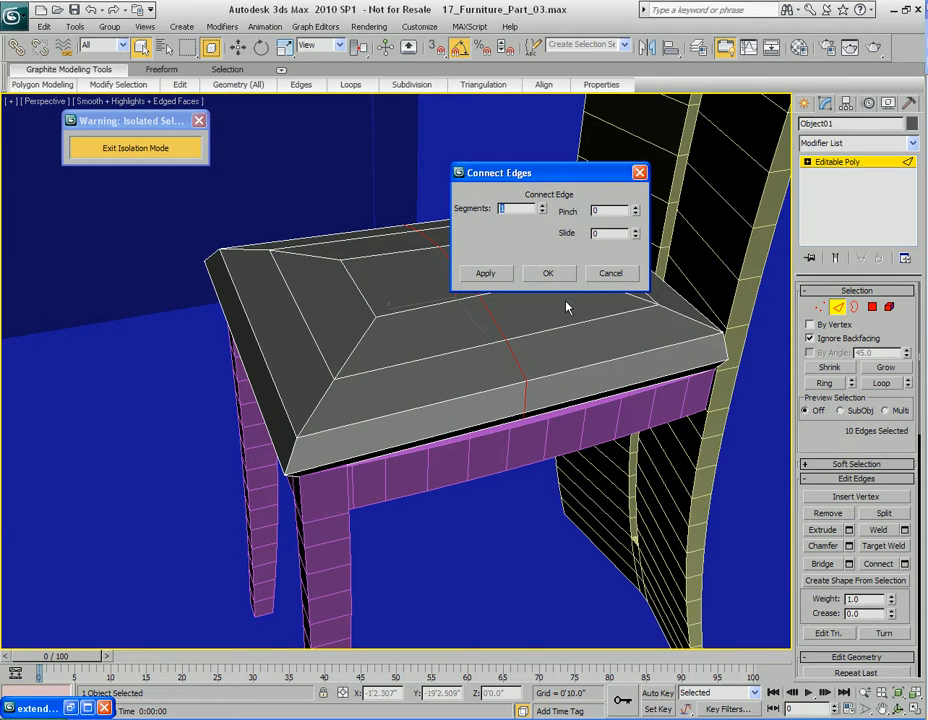
left_click(550, 274)
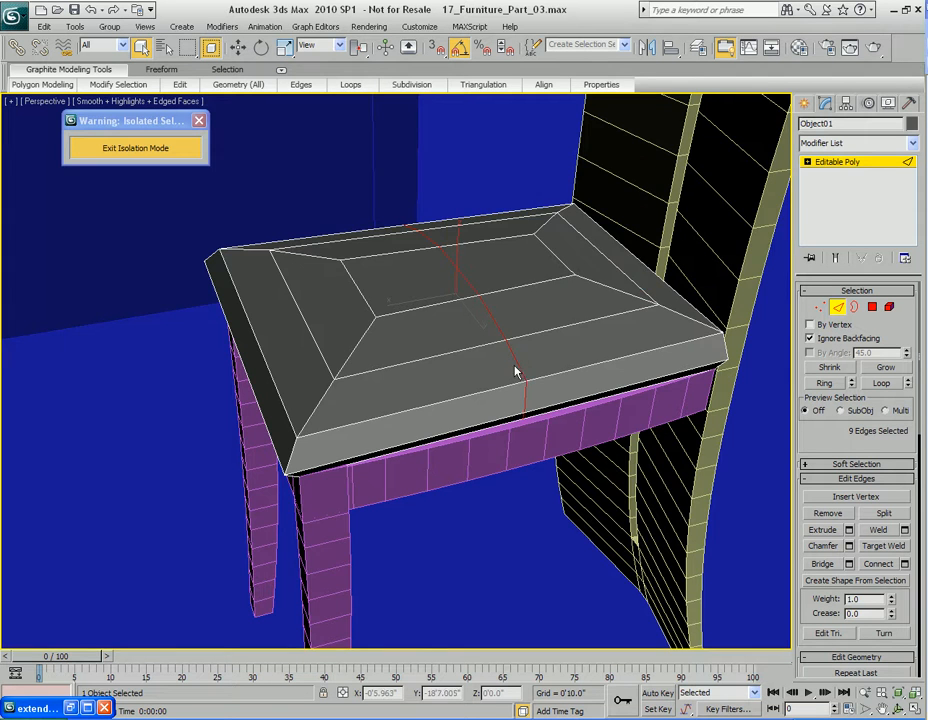
Try to chamfer the cushion's side-to-side centre loop by about 3.32 inches with 6 segments
middle_click_drag(515, 366, 522, 371, "alt")
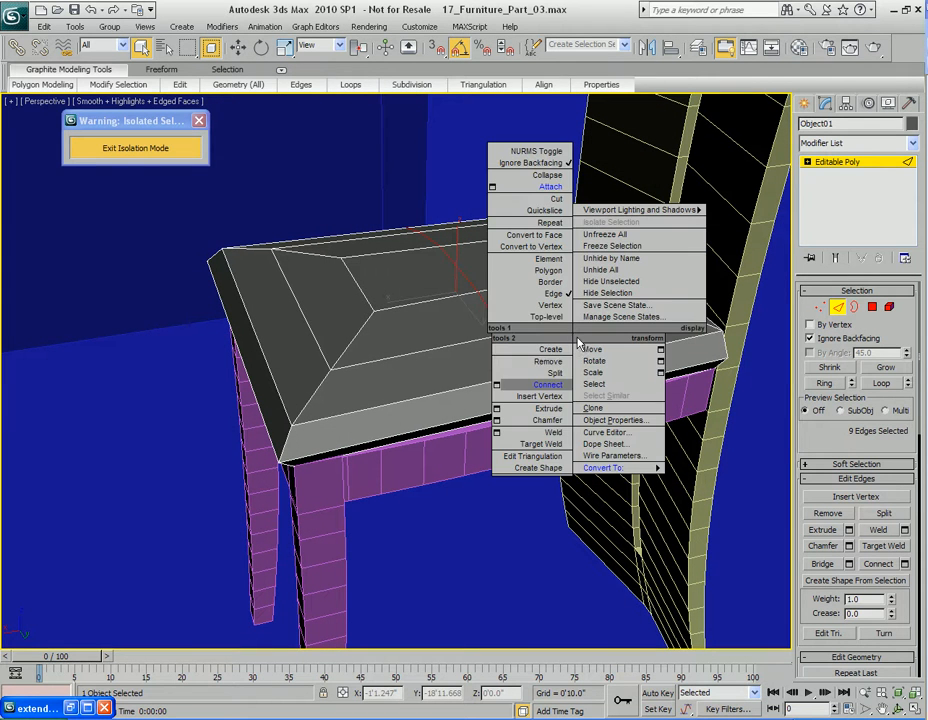
left_click(496, 420)
left_click_drag(486, 339, 685, 206)
left_click_drag(626, 226, 627, 168)
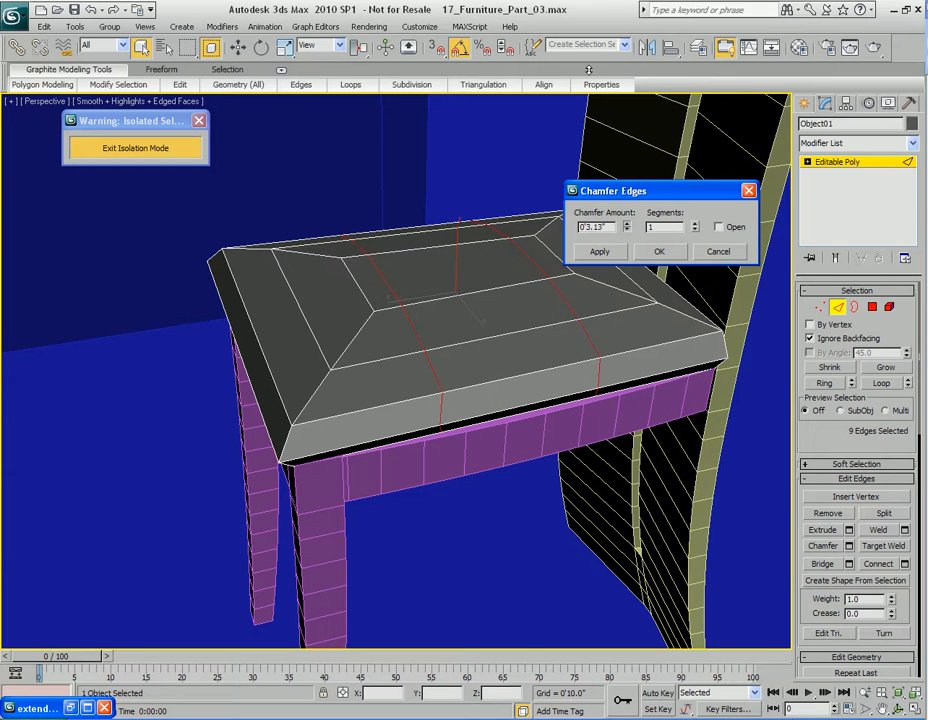
left_click(695, 225)
left_click(695, 225)
left_click(695, 225)
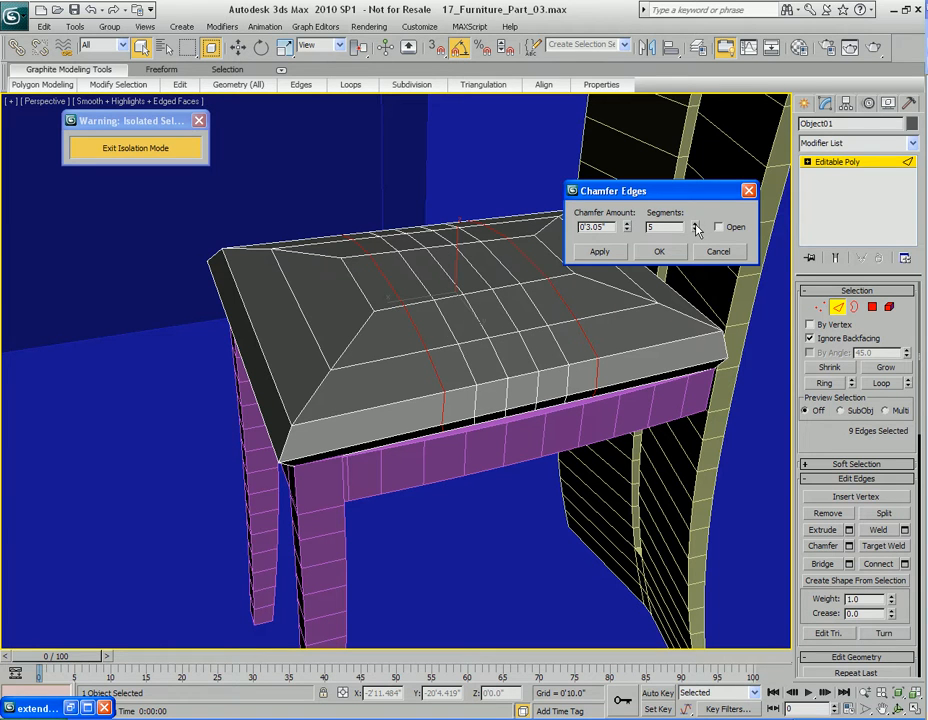
left_click(695, 225)
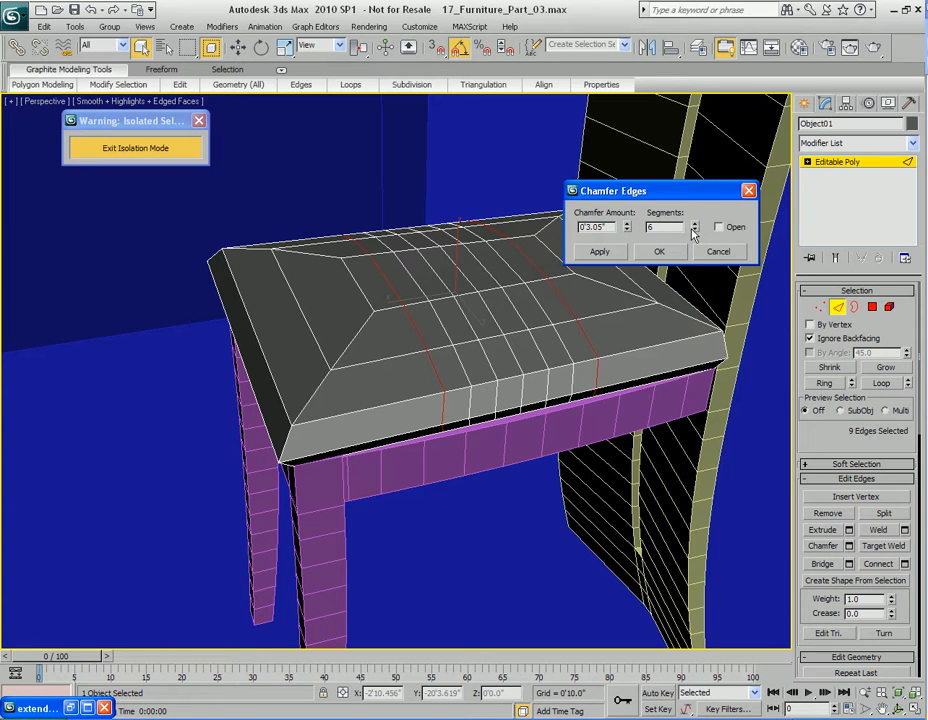
left_click_drag(630, 229, 662, 279)
left_click(661, 253)
Try to spread the chamfered loops' vertices along both side borders of the cushion by scaling them along X
mouse_move(655, 262)
middle_mouse_down("alt")
mouse_move(548, 310)
mouse_move(545, 284)
mouse_move(551, 329)
mouse_move(555, 315)
middle_mouse_up("alt")
key("1")
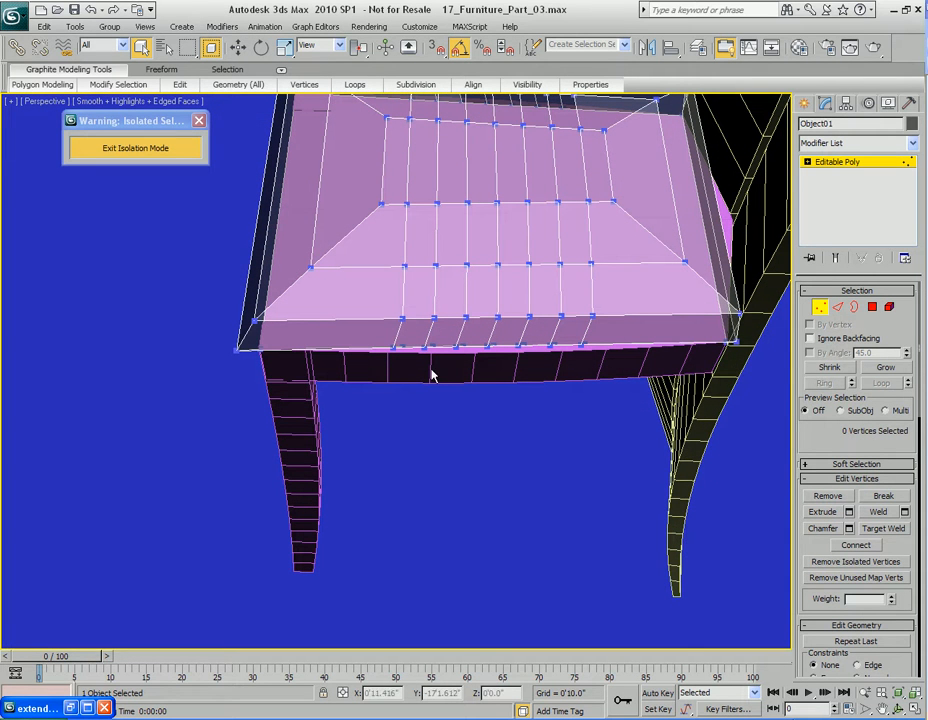
left_click_drag(388, 383, 563, 310)
middle_click_drag(563, 310, 345, 443, "alt")
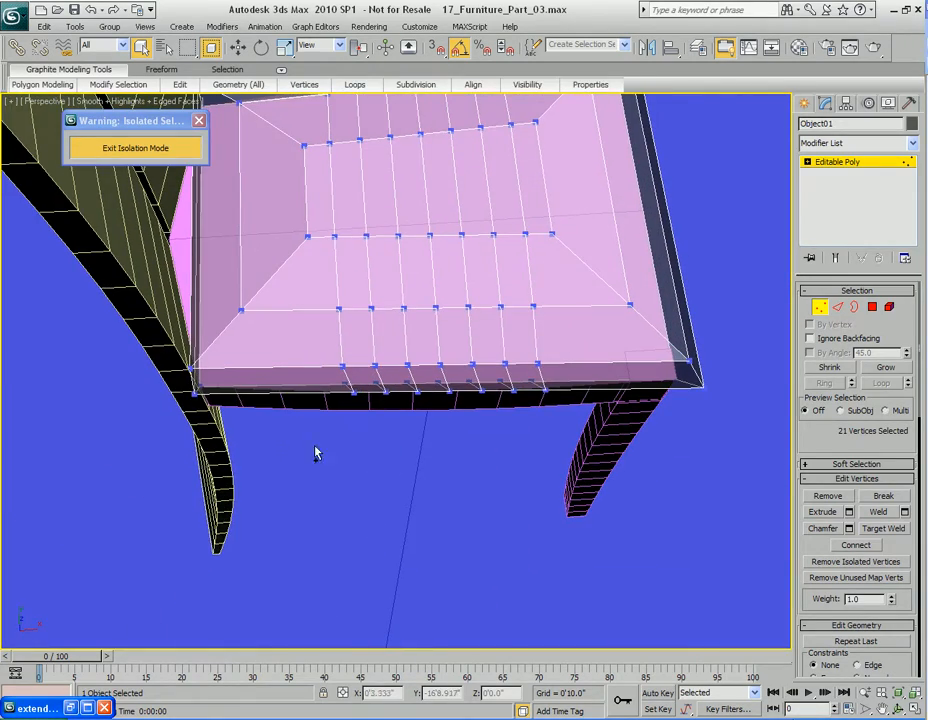
left_click_drag(525, 366, 538, 355, "ctrl")
middle_click_drag(582, 341, 470, 315, "alt")
key("r")
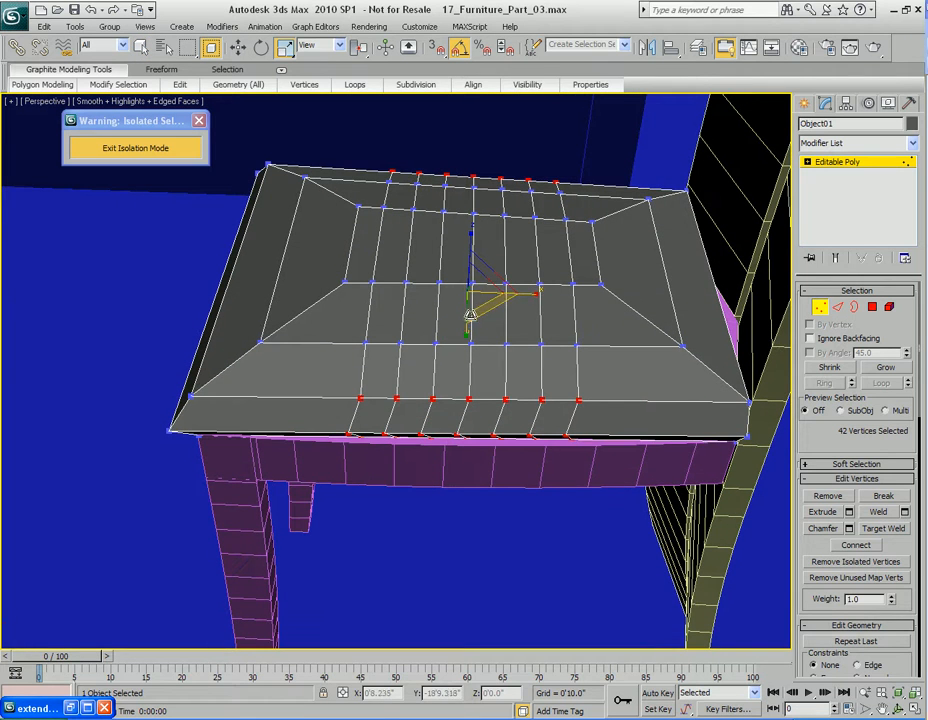
left_click_drag(533, 293, 570, 290)
middle_click_drag(570, 290, 520, 359, "alt")
Undo the vertex scaling and the chamfer, back to the single side-to-side centre loop
key("q")
key("ctrl+z")
key("ctrl+z")
key("ctrl+z")
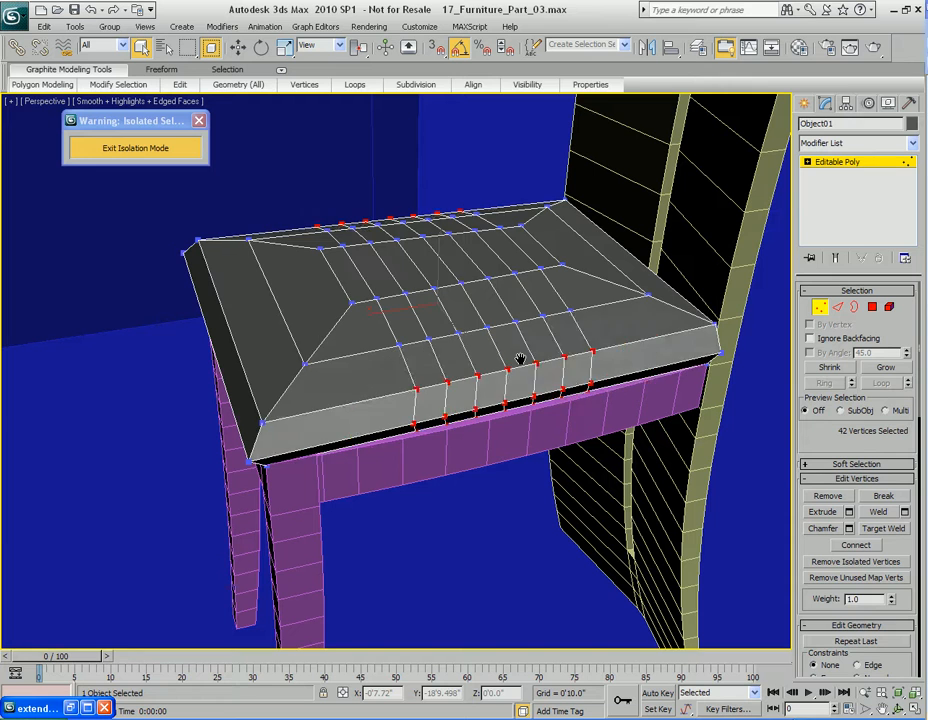
key("ctrl+z")
key("ctrl+z")
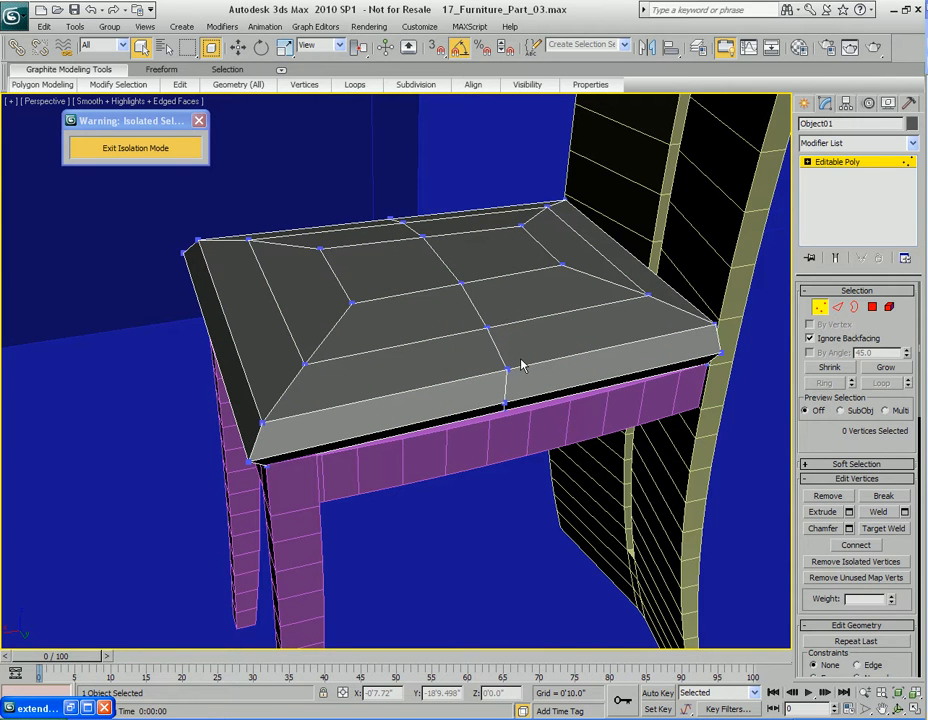
Select the centre loop's four edges on both side faces of the cushion and scale them to about 108% along Y
key("2")
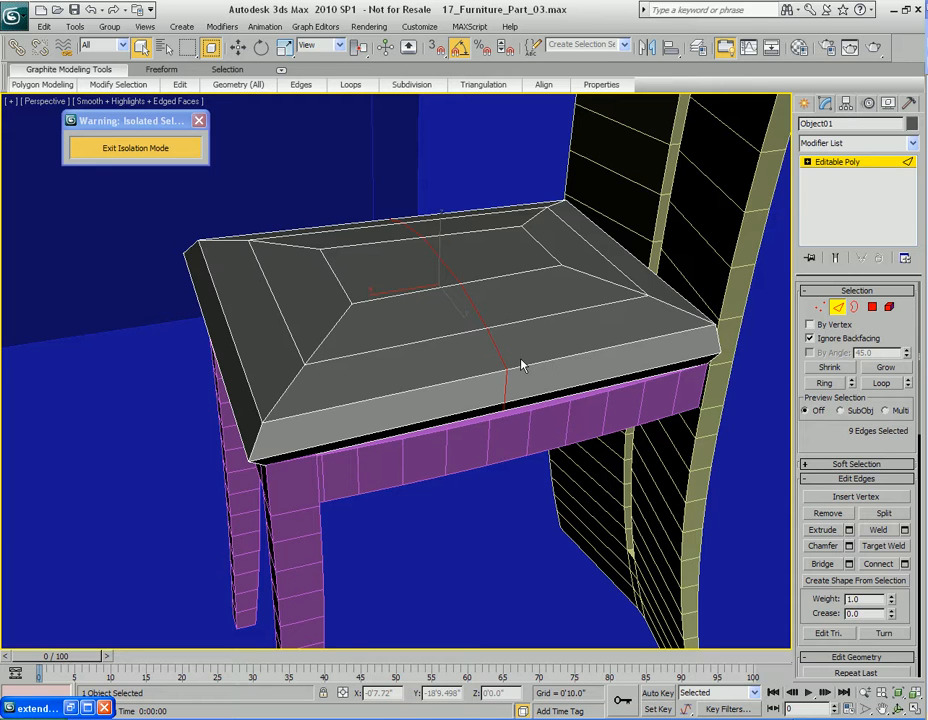
middle_click_drag(534, 348, 479, 348, "alt")
left_click(497, 352)
scroll(478, 356, "up", 3)
middle_click_drag(386, 292, 598, 318, "alt")
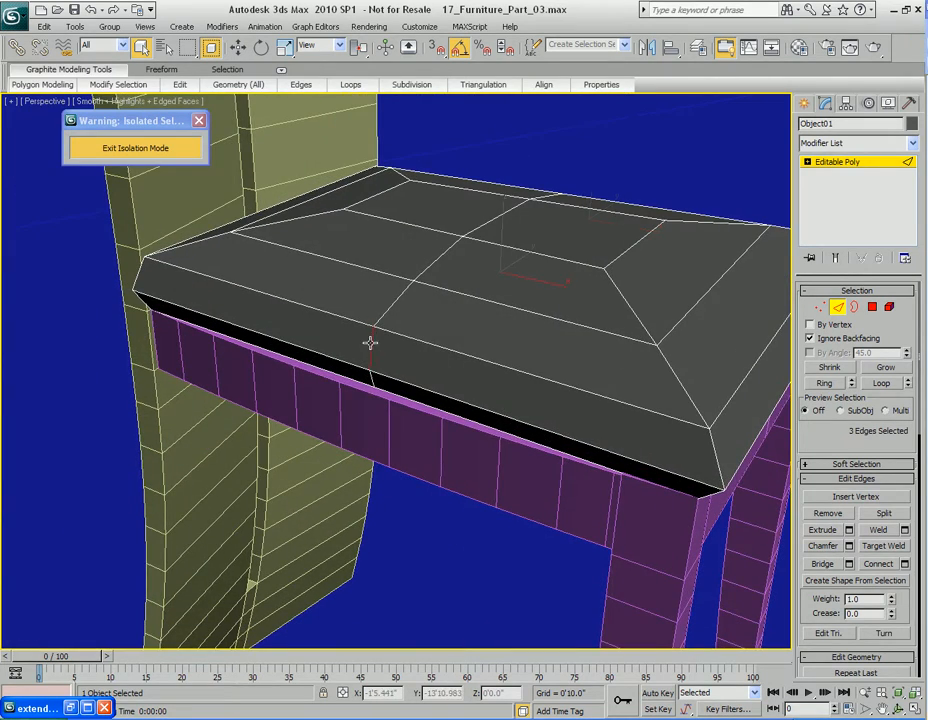
middle_click_drag(456, 392, 476, 338, "alt")
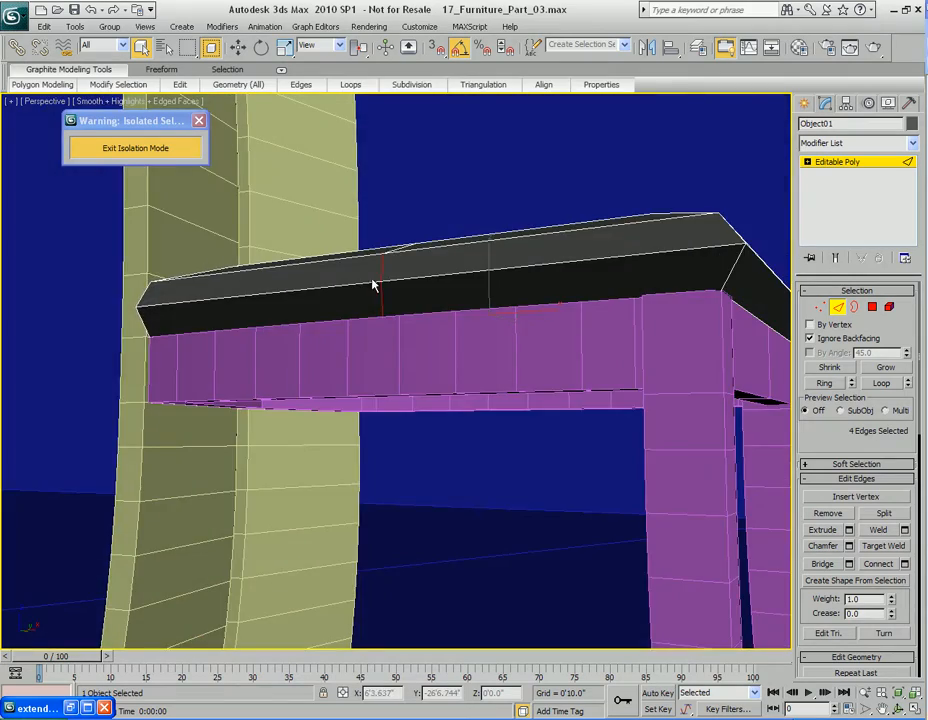
middle_click_drag(528, 321, 350, 362, "alt")
middle_click_drag(557, 401, 410, 337, "alt")
key("r")
scroll(430, 333, "down", 5)
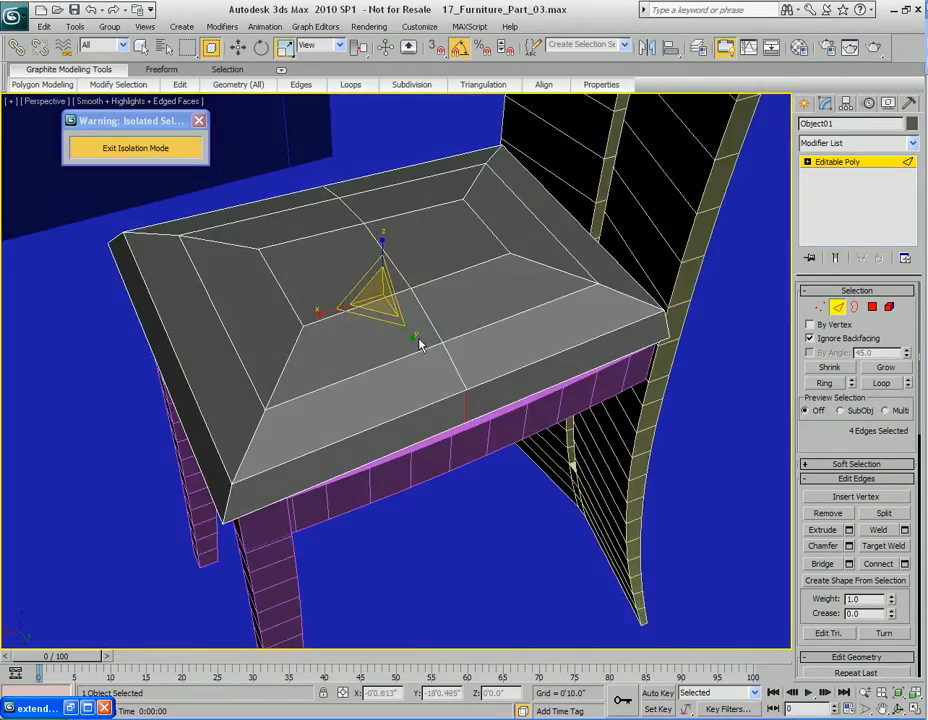
key("w")
left_click_drag(413, 339, 411, 338)
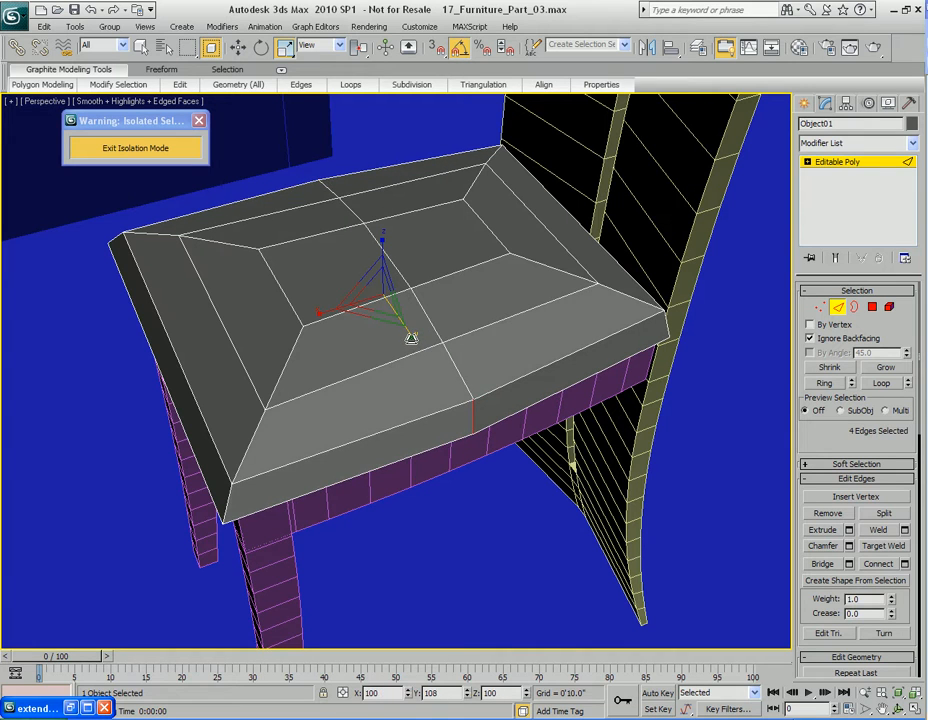
middle_click_drag(411, 338, 469, 345, "alt")
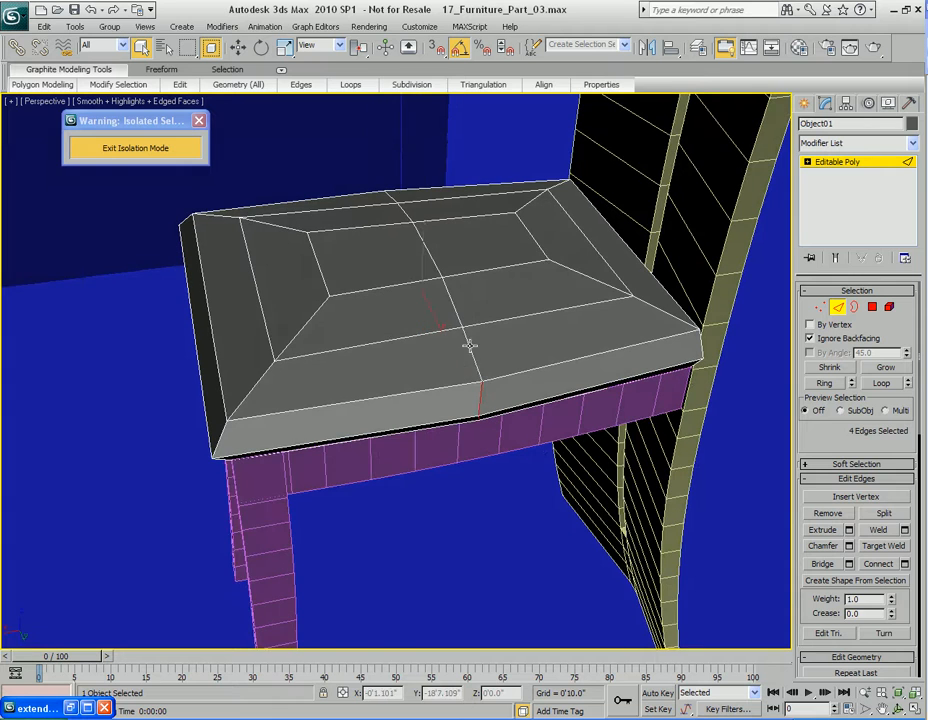
Select the full side-to-side centre loop and chamfer it by about 3.36 inches with 6 segments
left_click(882, 384)
right_click(525, 265)
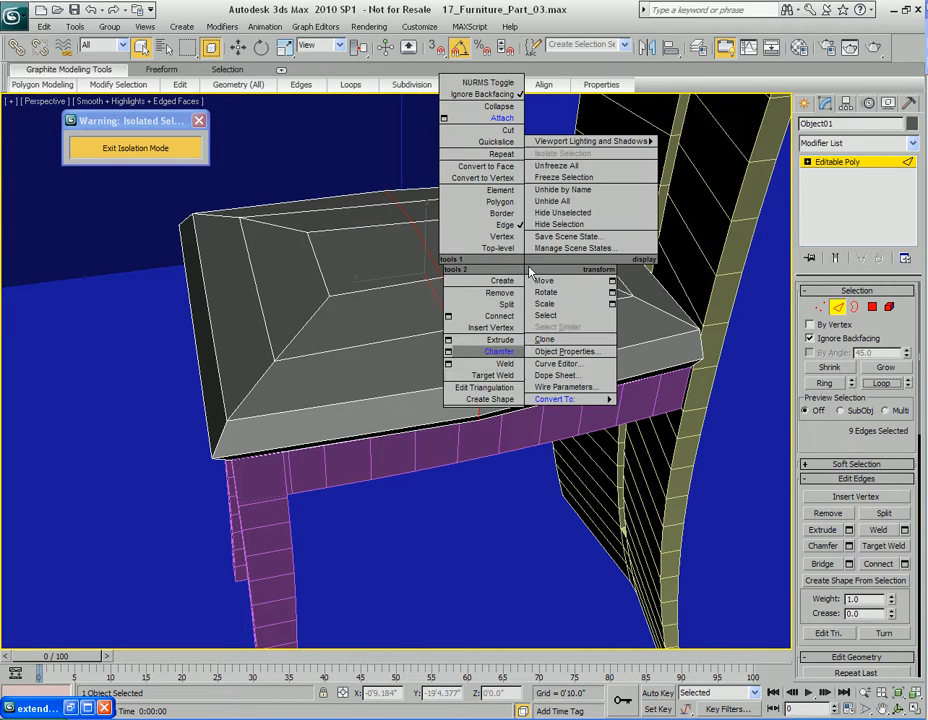
left_click(449, 354)
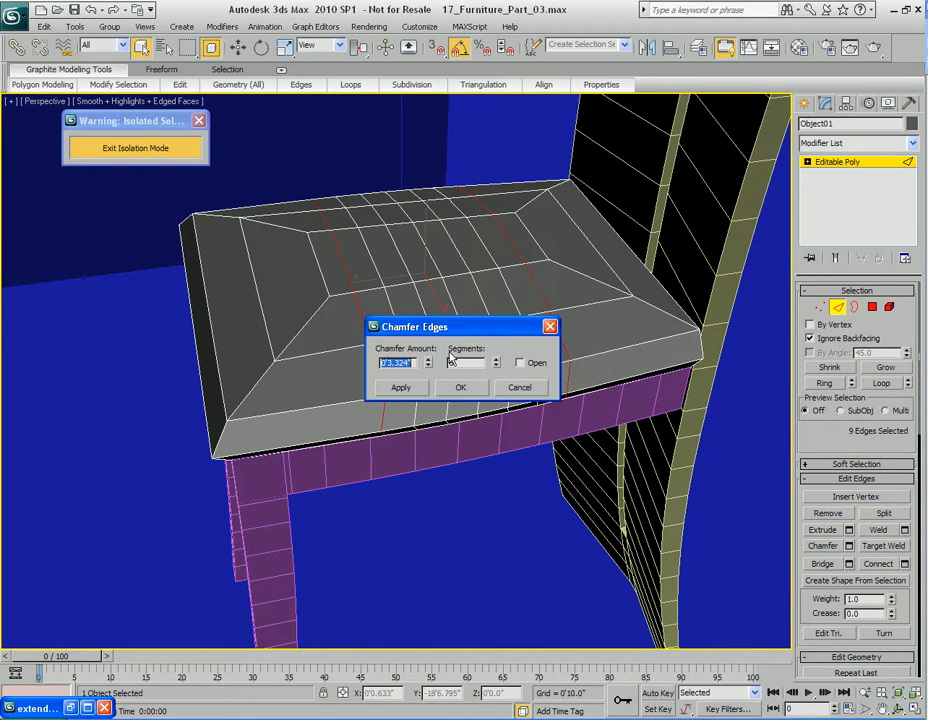
left_click_drag(484, 327, 668, 170)
left_click_drag(612, 203, 610, 203)
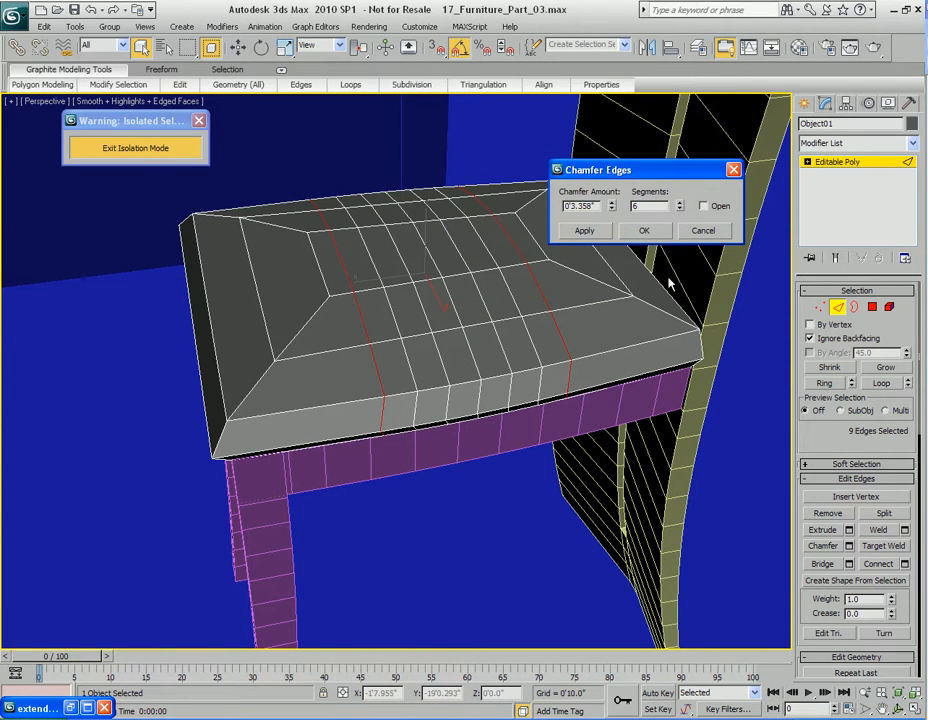
left_click(640, 232)
Select the chamfered loops' vertices along both side borders of the cushion and scale them to about 167% along X
middle_click_drag(534, 296, 523, 352, "alt")
key("1")
key("alt+x")
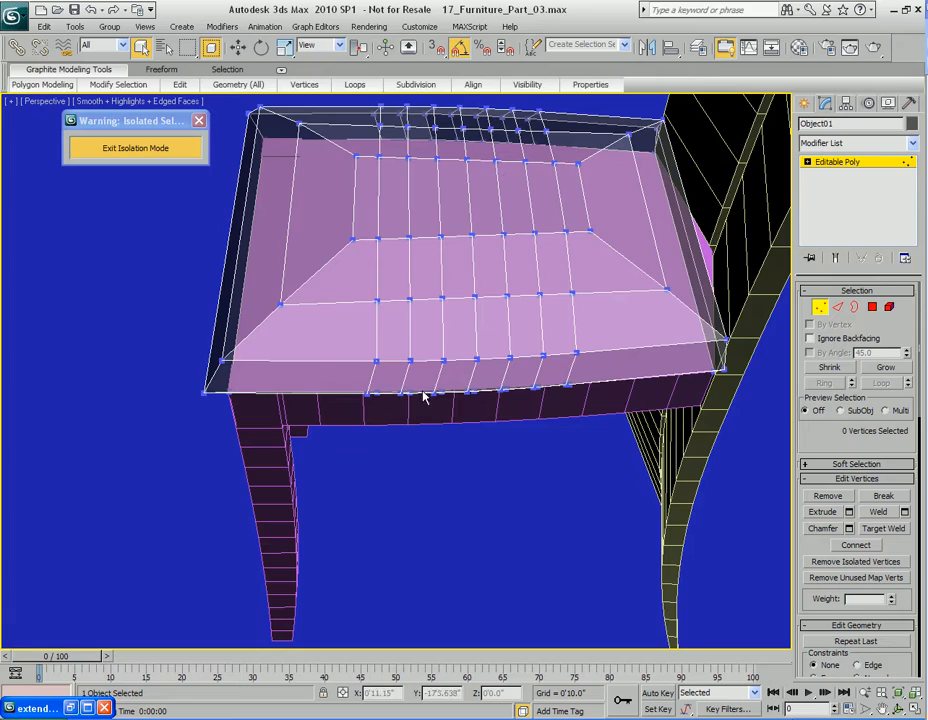
left_click_drag(617, 330, 615, 327)
middle_click_drag(615, 327, 365, 398, "alt")
left_click_drag(280, 425, 553, 315, "ctrl")
middle_click_drag(553, 315, 460, 352, "alt")
key("alt+x")
key("w")
left_click_drag(489, 256, 526, 257)
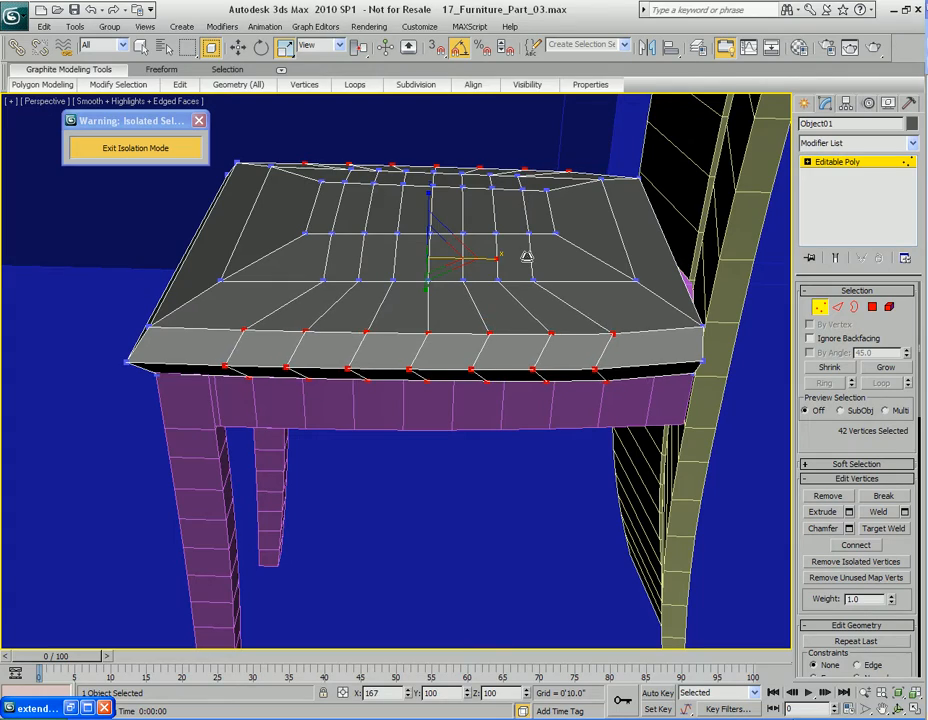
middle_click_drag(451, 288, 413, 337, "alt")
key("q")
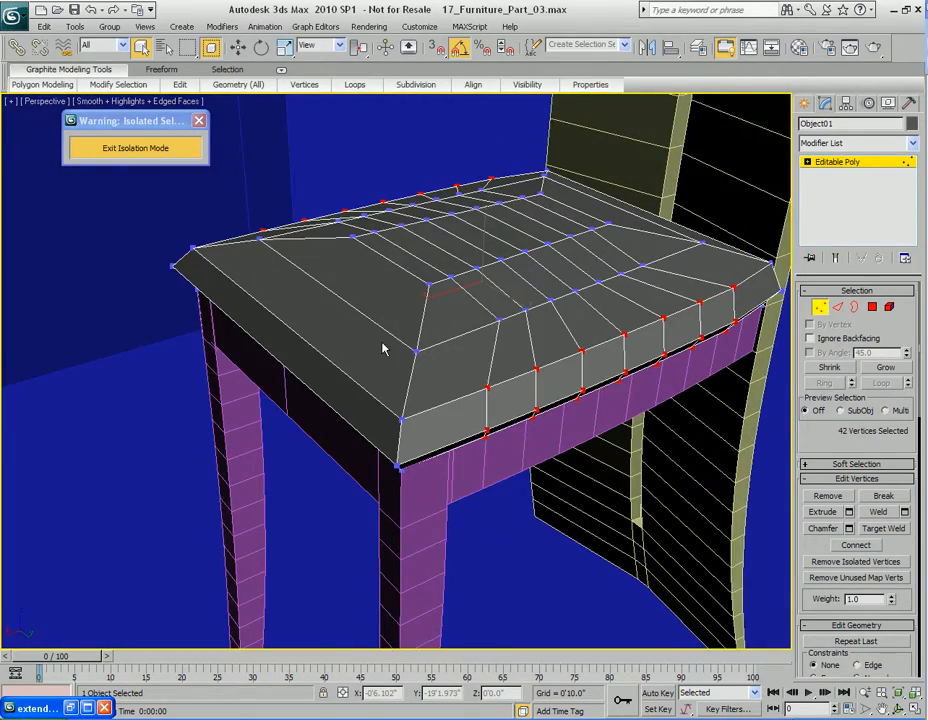
Ring-select the cushion's side-to-side edges and connect them with one segment, adding a front-to-back loop through the middle
key("2")
left_click(354, 306)
middle_click_drag(367, 325, 422, 317, "alt")
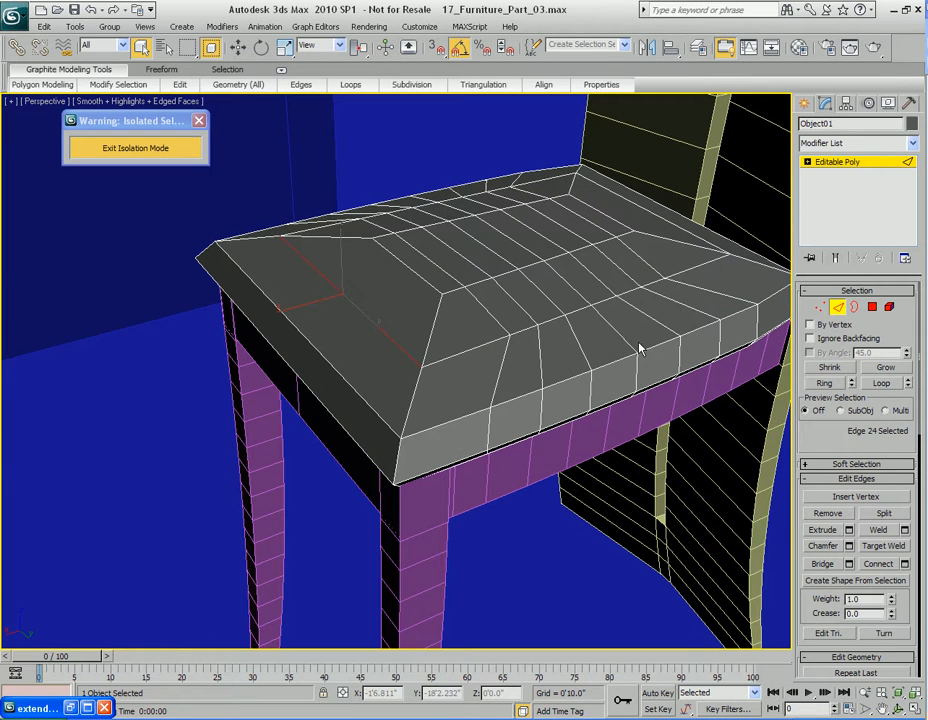
left_click(825, 384)
middle_click_drag(576, 295, 591, 306, "alt")
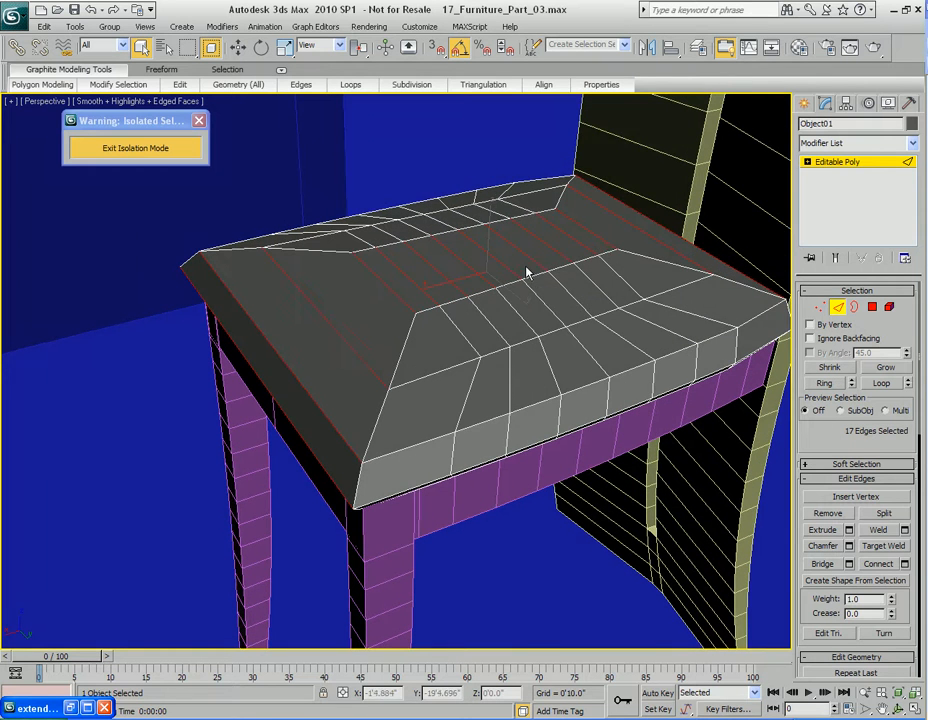
right_click(514, 242)
left_click(503, 295)
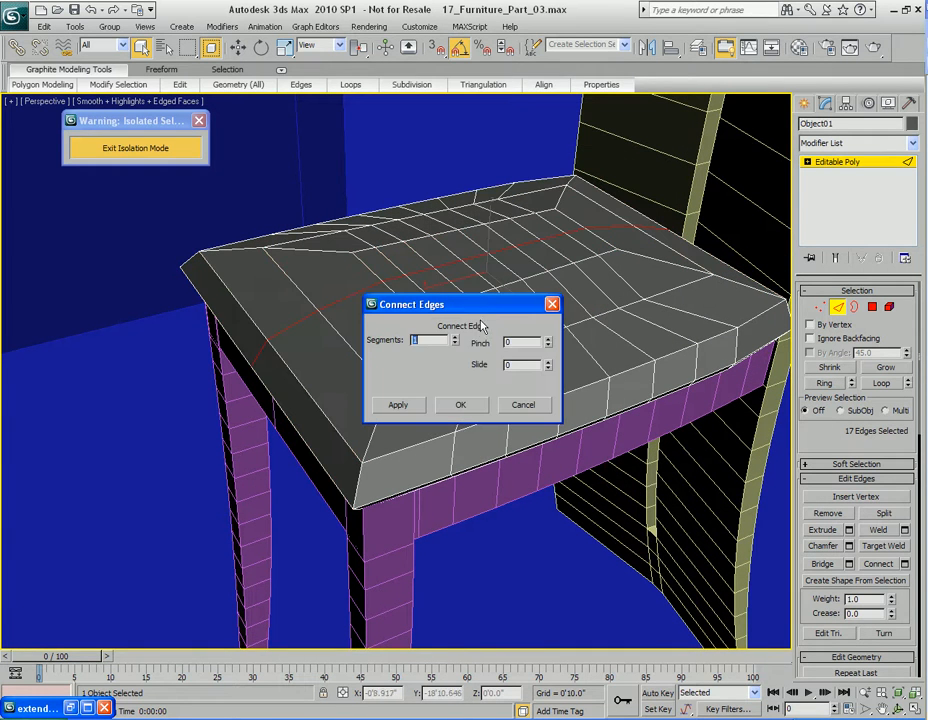
left_click(460, 405)
Scale the front-to-back centre loop to about 105% along X so the cushion's front and back bow outward
middle_click_drag(394, 373, 458, 317, "alt")
key("w")
left_click_drag(455, 272, 455, 272)
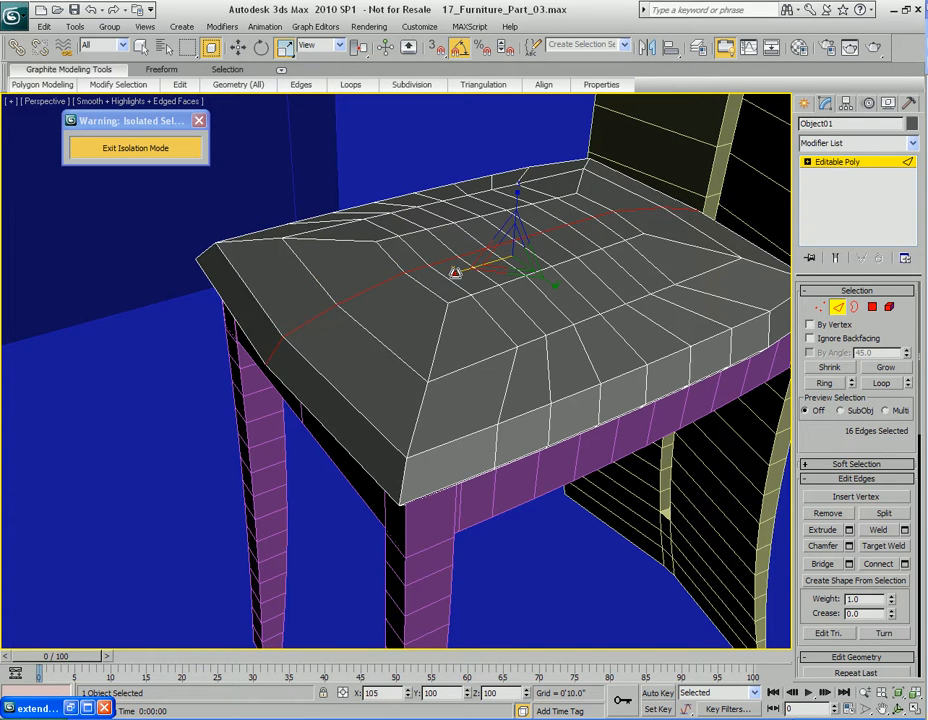
middle_click_drag(455, 272, 480, 331, "alt")
Select the three vertices where the front-to-back loop meets the chair back and move them slightly along X
scroll(497, 290, "up", 3)
key("1")
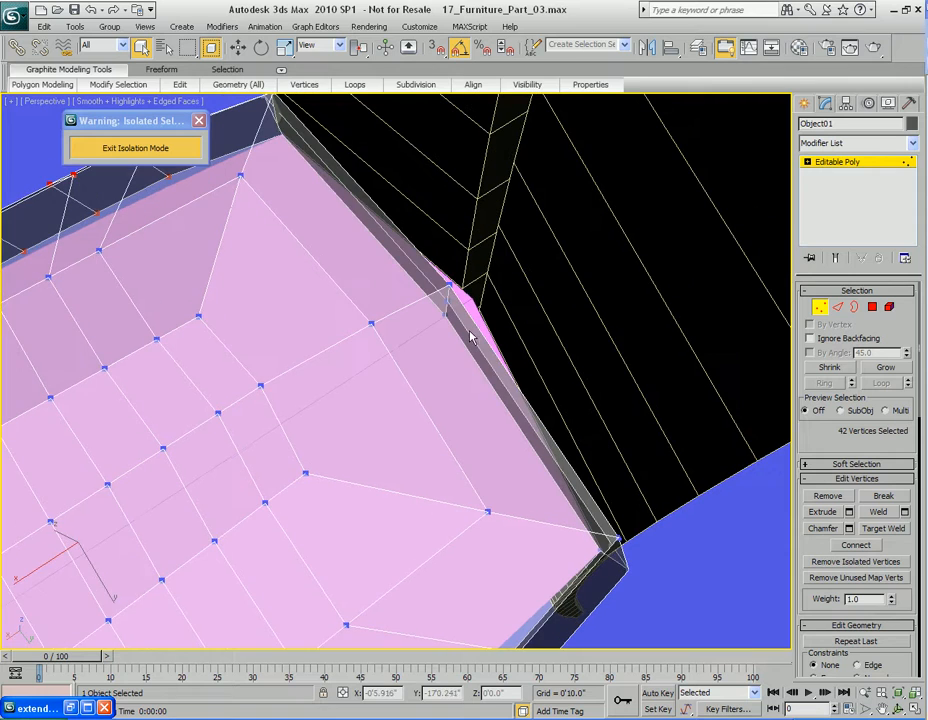
left_click_drag(437, 337, 437, 340)
key("w")
middle_click_drag(437, 340, 492, 313, "alt")
mouse_move(385, 351)
left_mouse_down()
mouse_move(429, 331)
mouse_move(421, 335)
left_mouse_up()
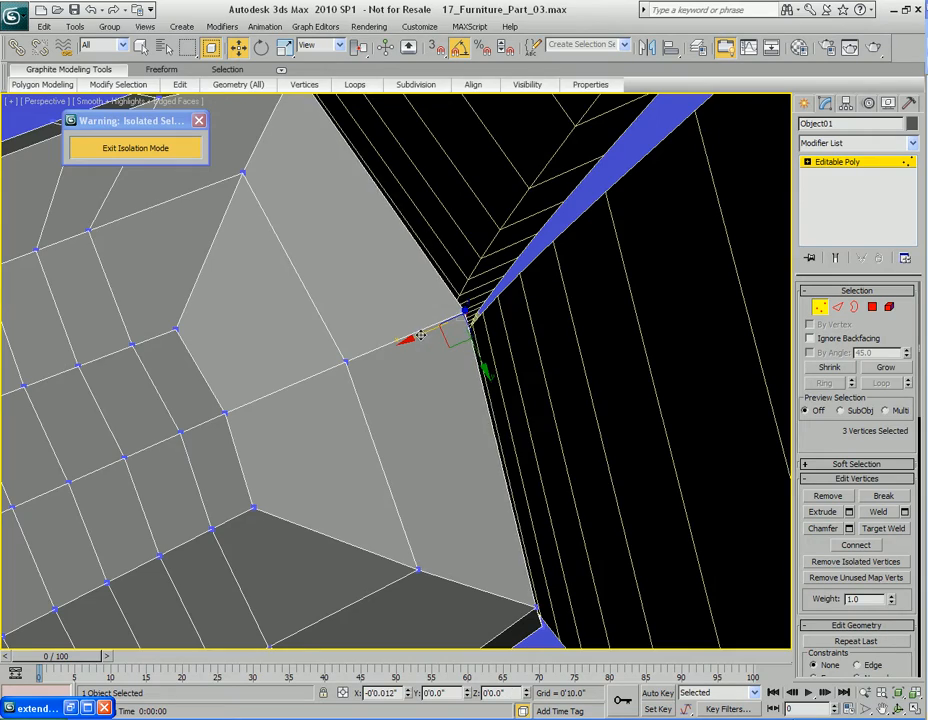
scroll(422, 347, "down", 4)
middle_click_drag(422, 347, 508, 263, "alt")
key("q")
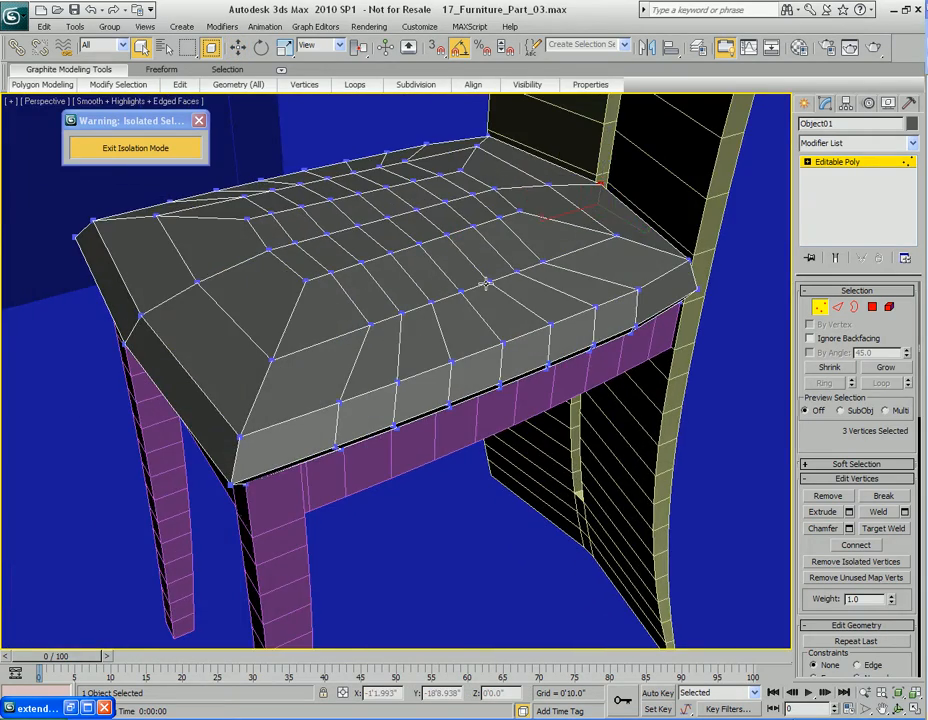
Chamfer the front-to-back centre edge loop of the cushion with 6 segments and an amount of about 2 inches
key("2")
middle_click_drag(447, 296, 501, 255, "alt")
right_click(543, 209)
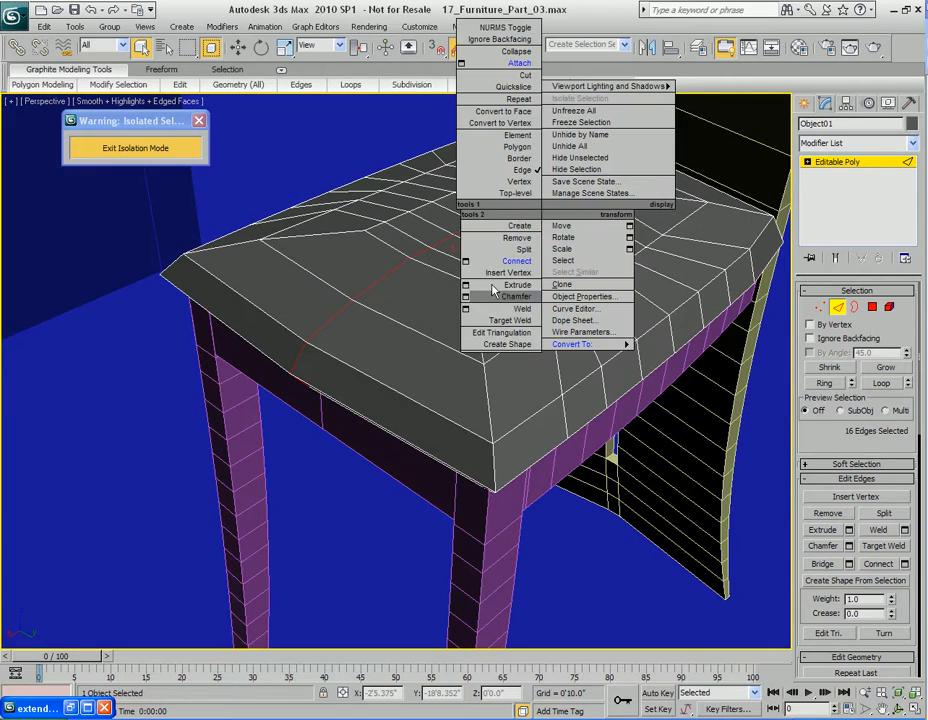
left_click(466, 297)
left_click_drag(426, 325, 632, 250)
left_click_drag(630, 297, 628, 320)
scroll(477, 287, "up", 6)
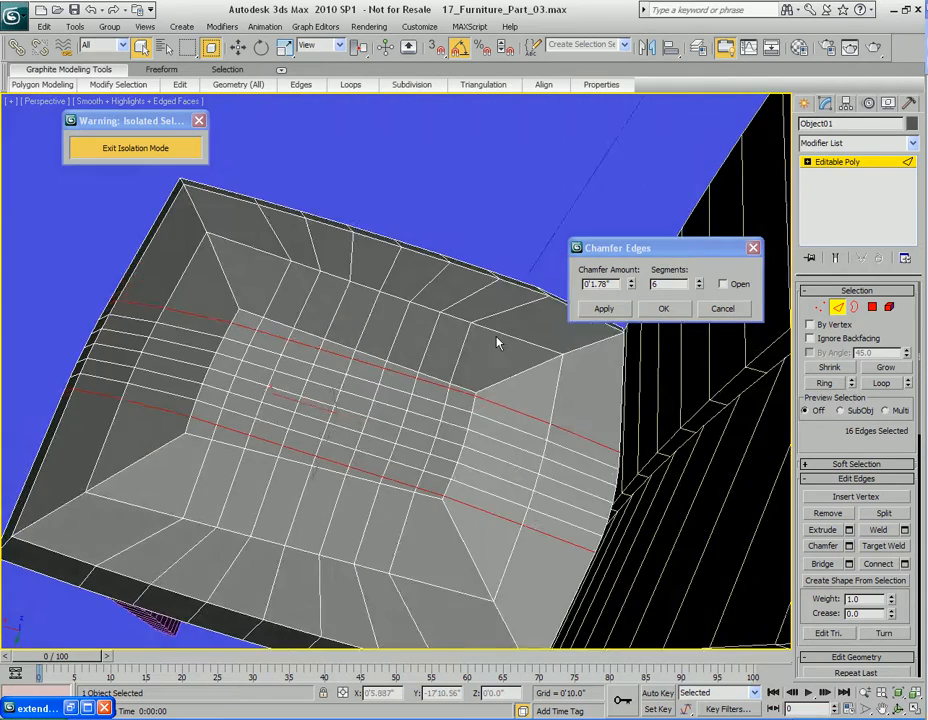
left_click_drag(632, 284, 497, 256)
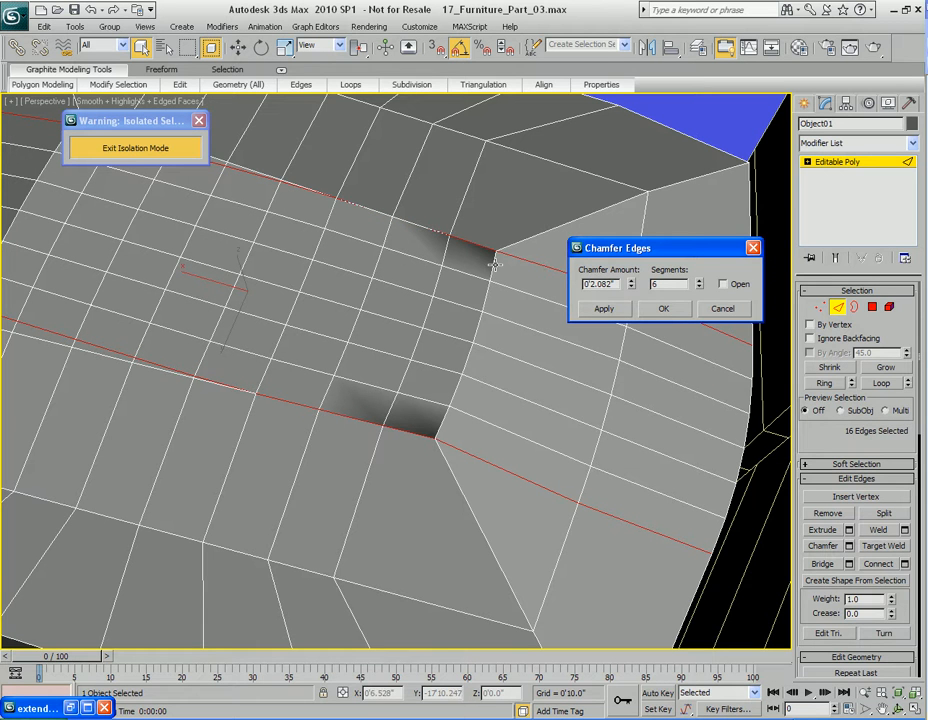
left_click_drag(632, 291, 631, 297)
middle_click_drag(343, 334, 690, 309, "alt")
scroll(434, 304, "down", 3)
left_click(685, 309)
Select the chamfered loops' vertices along the cushion's front border and spread them apart along Y
middle_click_drag(526, 323, 555, 327, "alt")
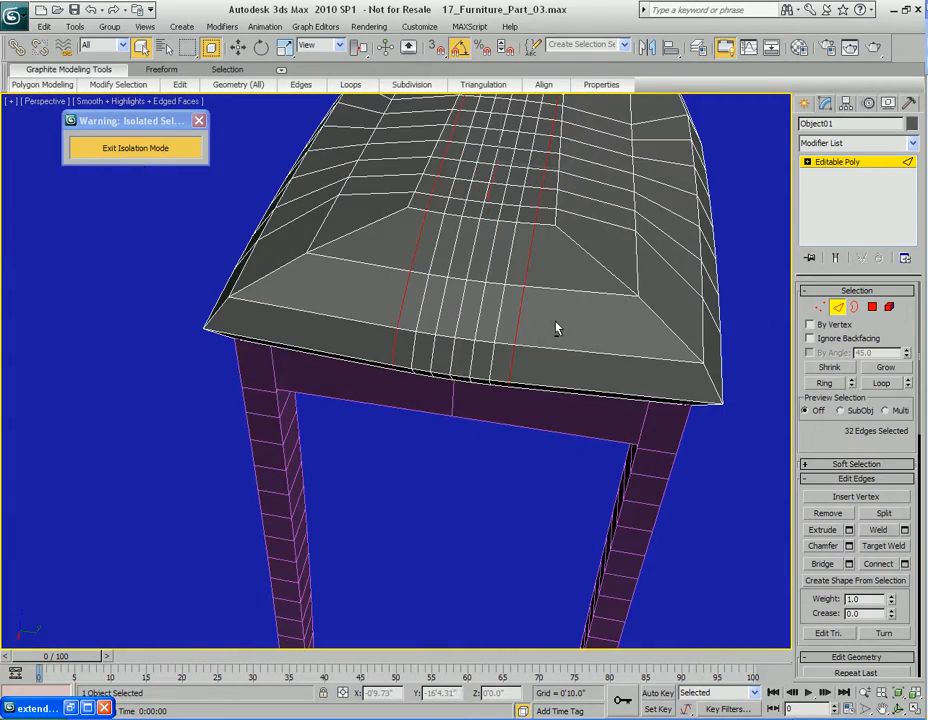
key("1")
scroll(555, 327, "up", 3)
scroll(553, 323, "down", 3)
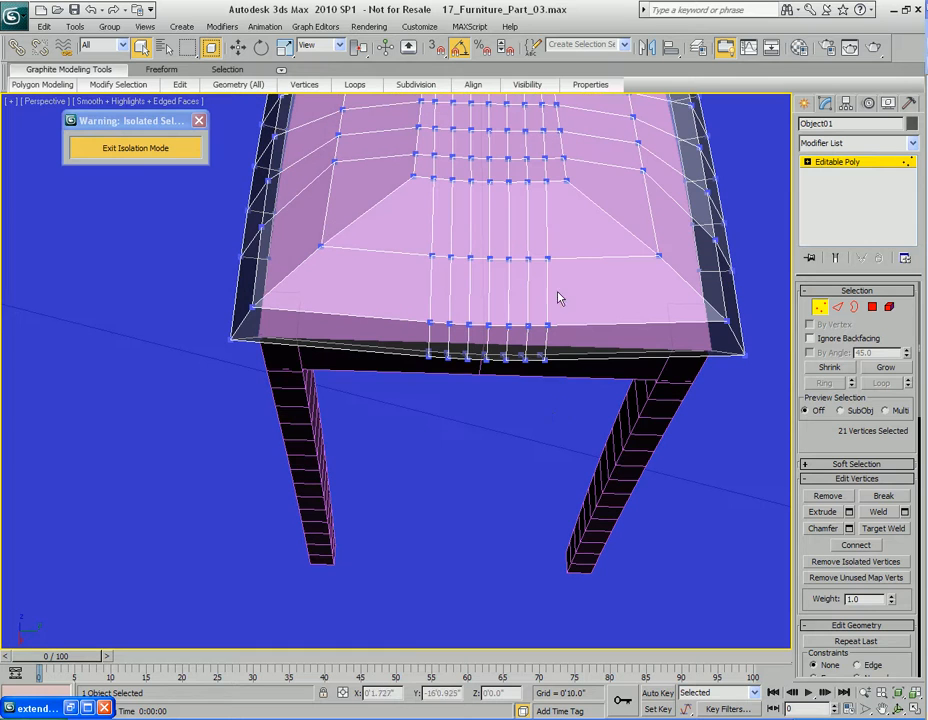
left_click_drag(369, 400, 596, 313)
middle_click_drag(596, 313, 563, 293, "alt")
key("r")
left_click_drag(549, 352, 636, 328)
Spread the seven-vertex rows just inside the cushion's front and back borders along Y, scaling the back row to 190%
key("q")
left_click_drag(400, 265, 595, 245)
key("r")
middle_click_drag(596, 245, 502, 267, "alt")
key("q")
left_click_drag(502, 267, 555, 423)
middle_click_drag(555, 423, 516, 336, "alt")
left_click_drag(494, 326, 512, 372)
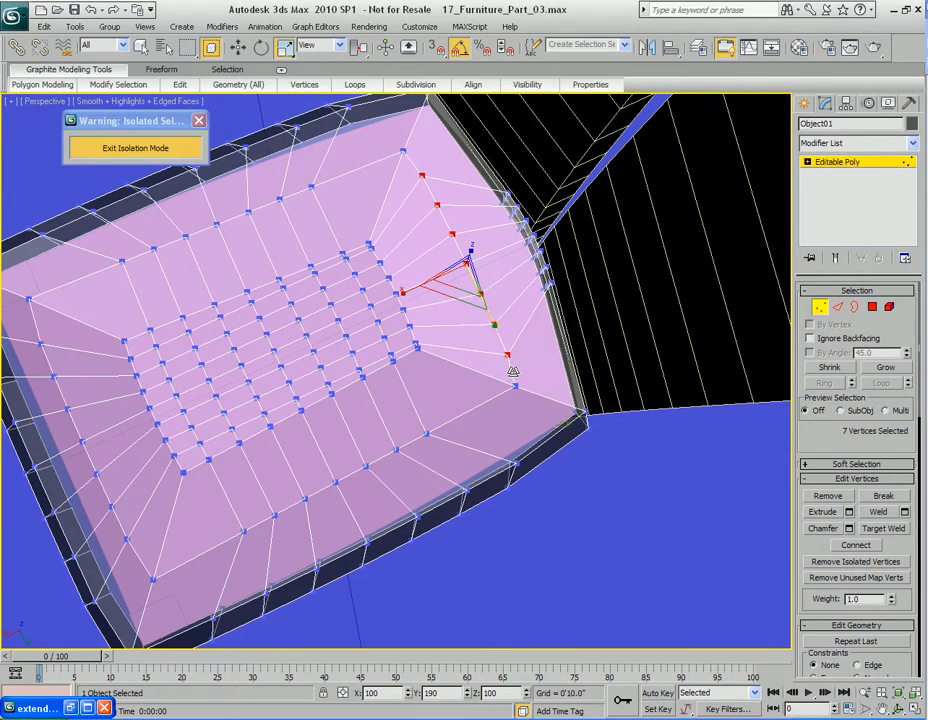
key("w")
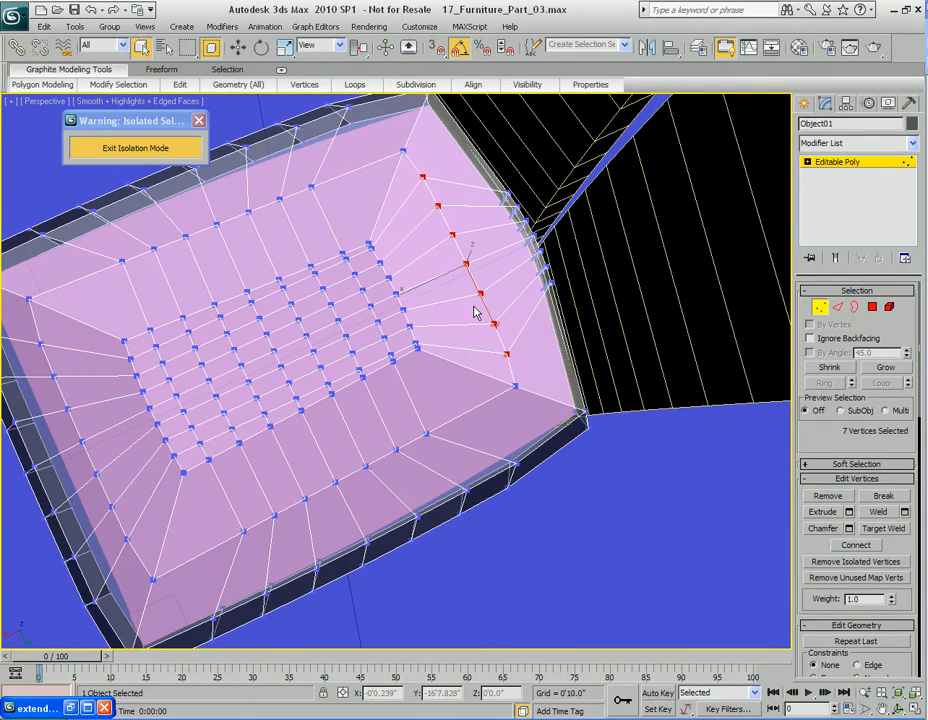
middle_click_drag(489, 302, 481, 275, "alt")
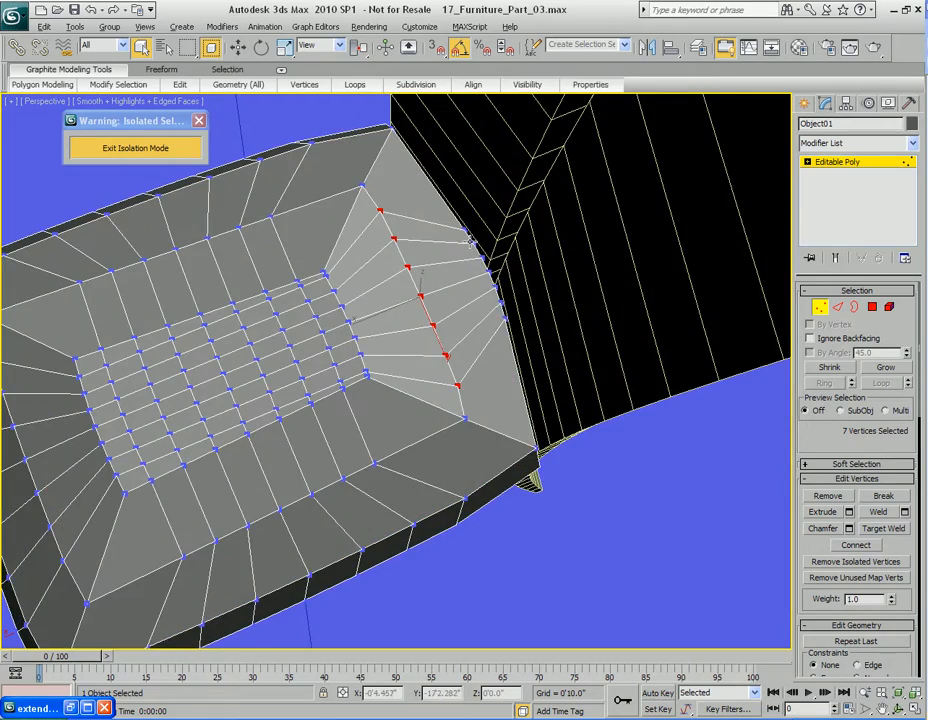
scroll(489, 301, "up", 5)
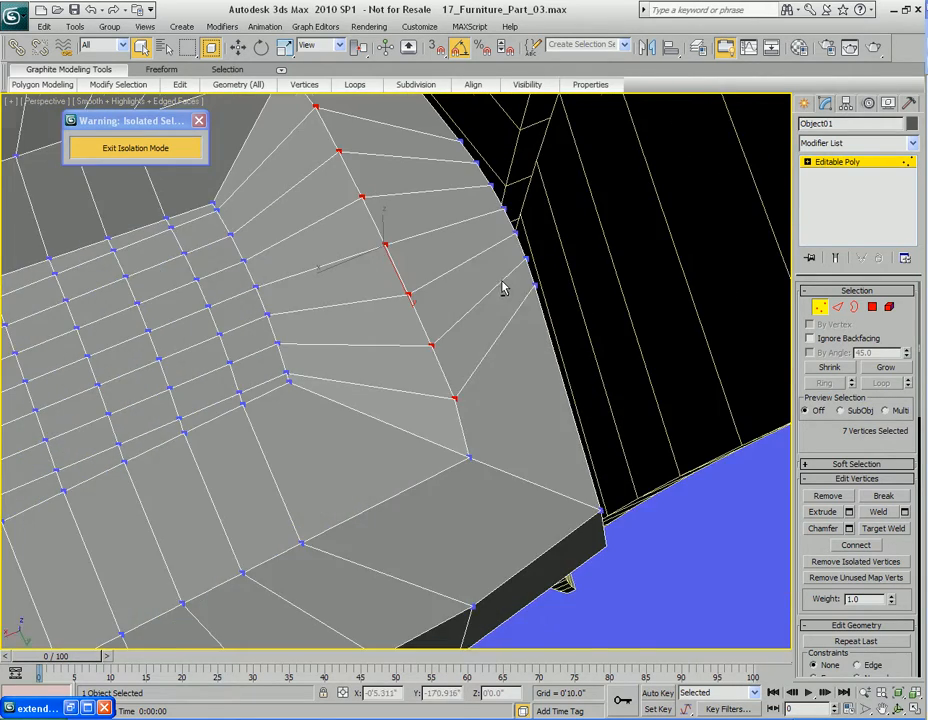
middle_click_drag(490, 197, 516, 281)
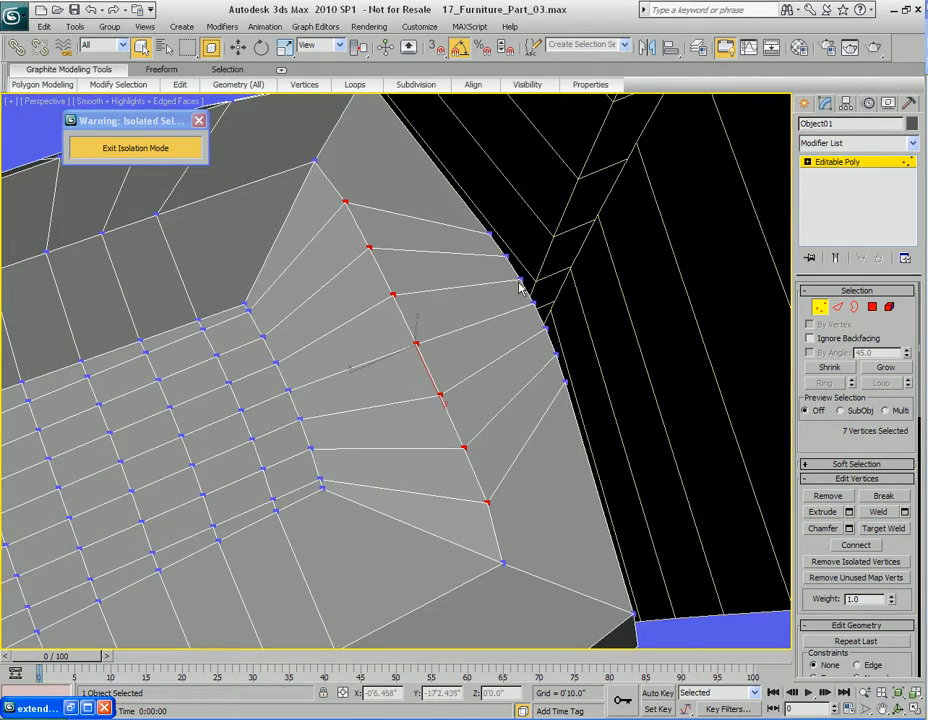
scroll(485, 340, "down", 5)
Select the rectangular ring of edges around the cushion's dense centre grid and scale it to 129% in X and Y
middle_click_drag(485, 340, 576, 360, "alt")
middle_click_drag(580, 308, 505, 298)
key("2")
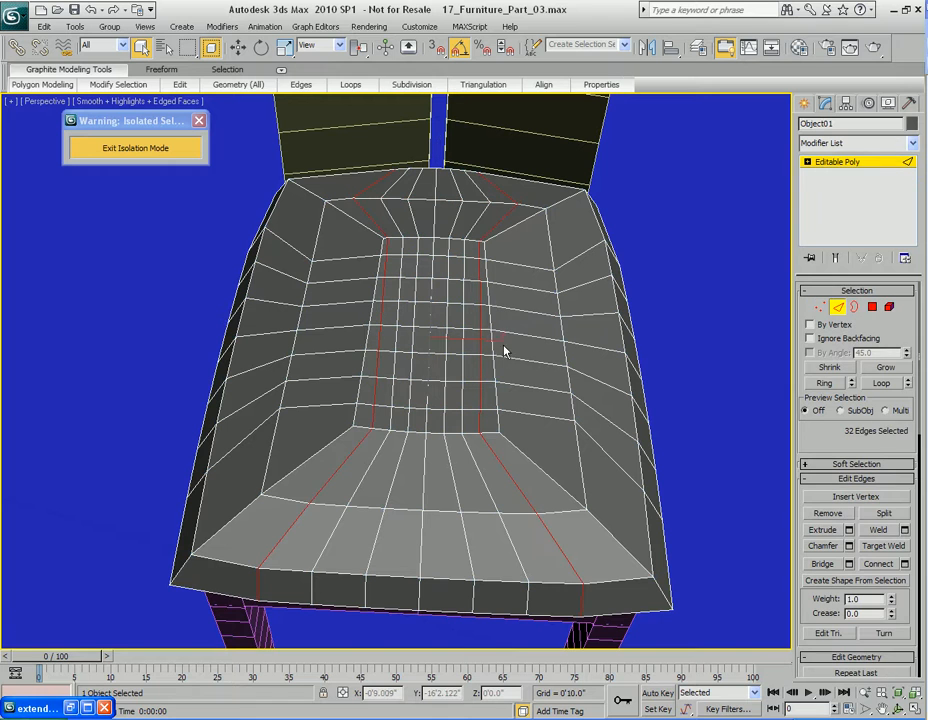
left_click(494, 369)
left_click(880, 384)
middle_click_drag(481, 330, 529, 320)
left_click(884, 386)
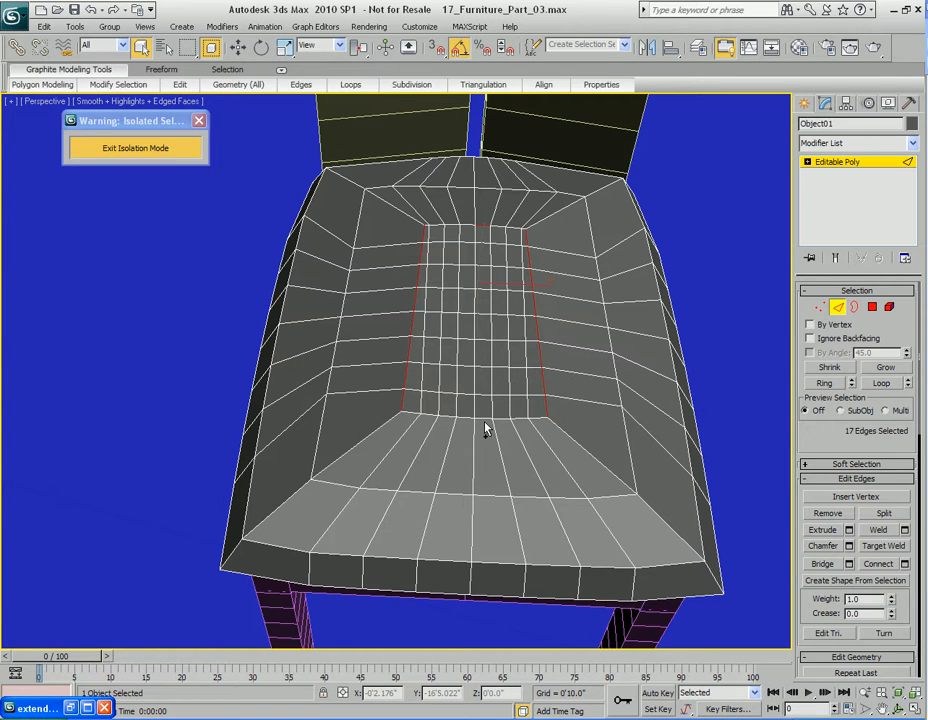
left_click(880, 389)
key("r")
middle_click_drag(549, 352, 528, 346, "alt")
left_click_drag(472, 330, 484, 342)
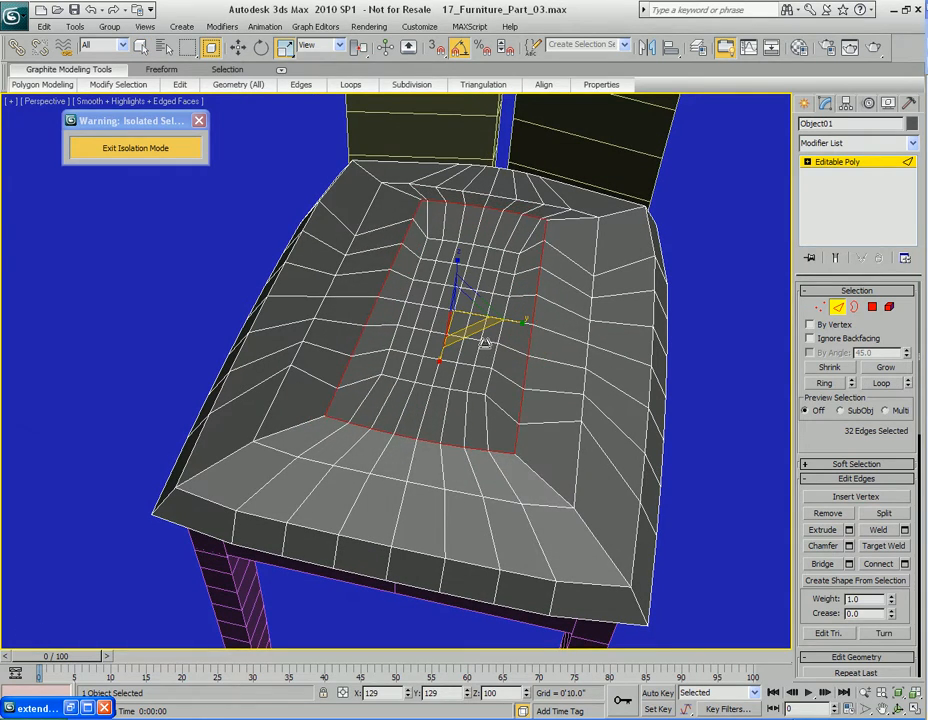
Move the enlarged edge ring slightly down along Z
mouse_move(484, 342)
middle_mouse_down("alt")
mouse_move(499, 342)
mouse_move(483, 331)
middle_mouse_up("alt")
key("w")
left_click_drag(396, 218, 396, 222)
Select the polygons inside the ring, shrink the selection to the inner 36, and scale them to 118% along X
middle_click_drag(396, 222, 477, 329, "alt")
scroll(513, 331, "up", 3)
key("4")
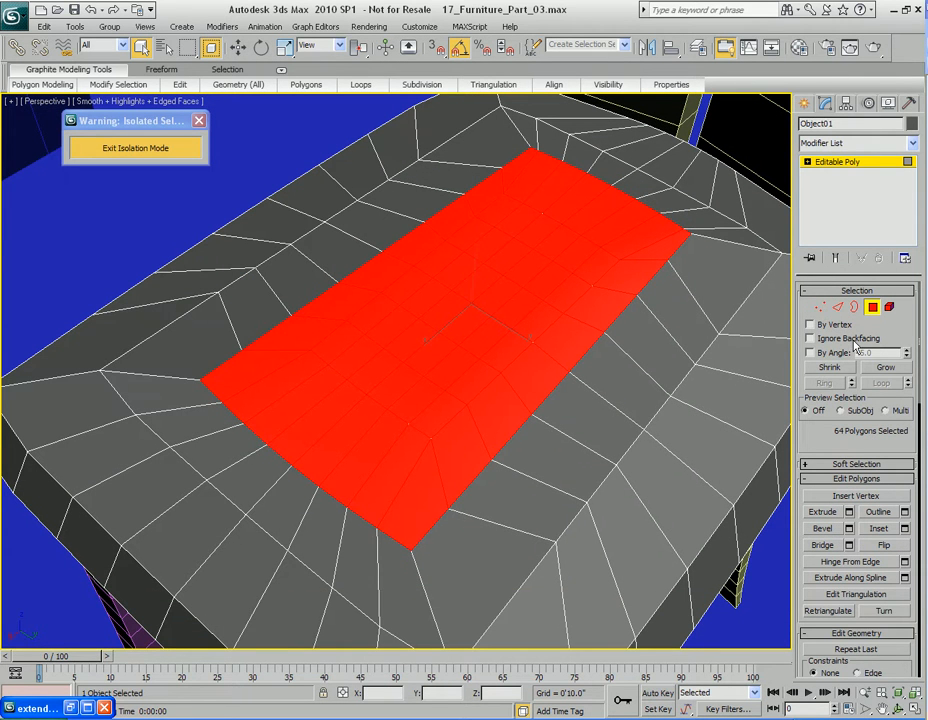
left_click(831, 368)
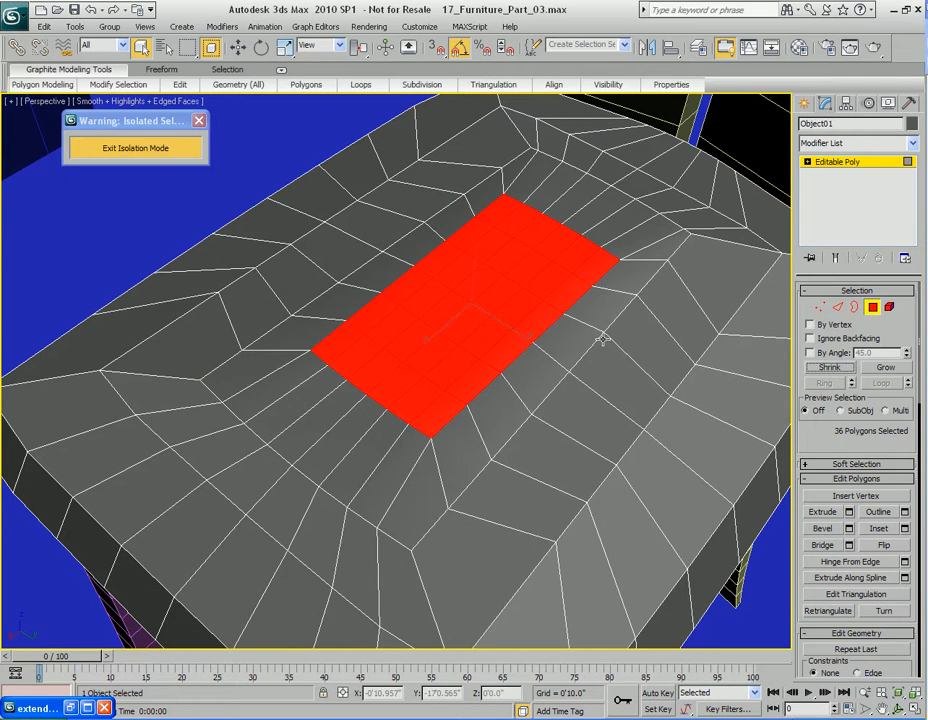
left_click(831, 368)
middle_click_drag(581, 319, 657, 352, "alt")
left_click(886, 368)
key("r")
middle_click_drag(553, 311, 439, 331, "alt")
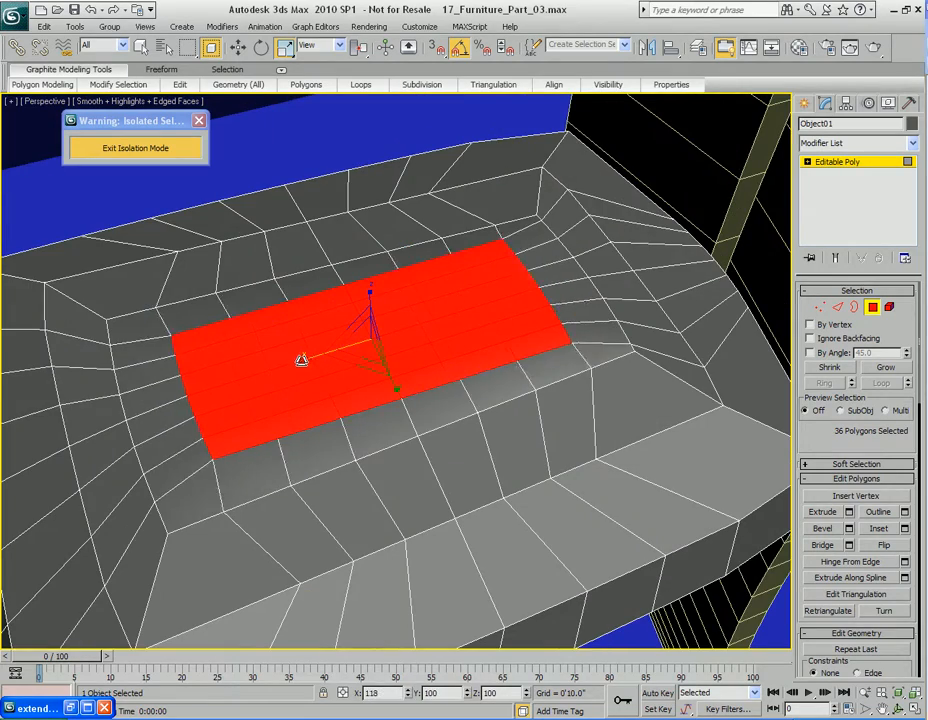
Shrink the selection to the 16 centre polygons and scale them to 115% along X
middle_click_drag(379, 364, 321, 397, "alt")
left_click(830, 367)
left_click_drag(449, 396, 470, 391)
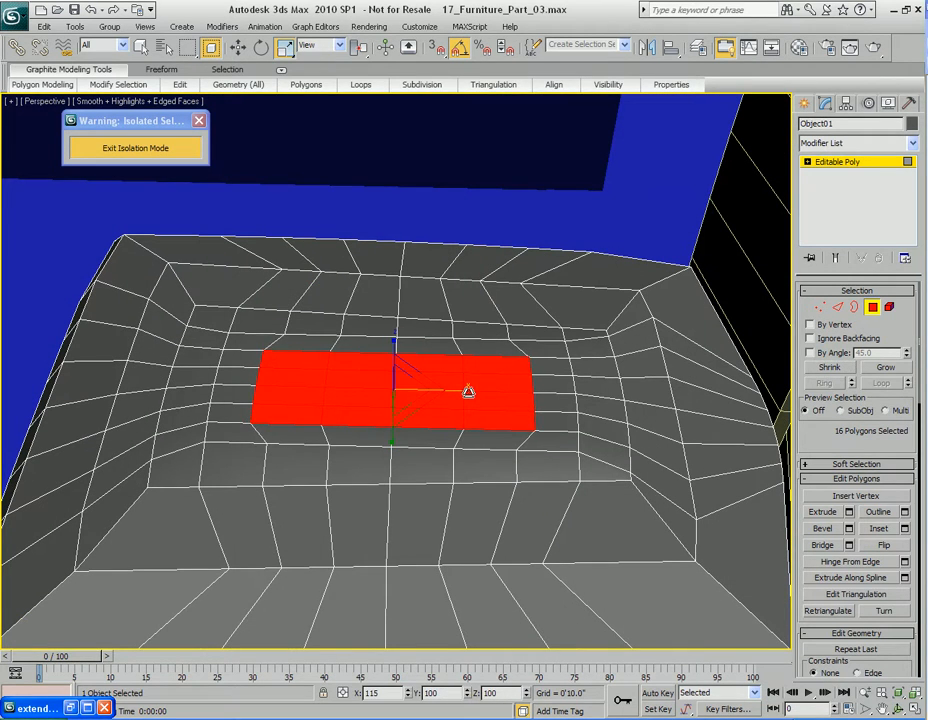
Render the perspective view of the chair to check the cushion's shape, and close the render window
middle_click_drag(468, 391, 509, 339, "alt")
key("w")
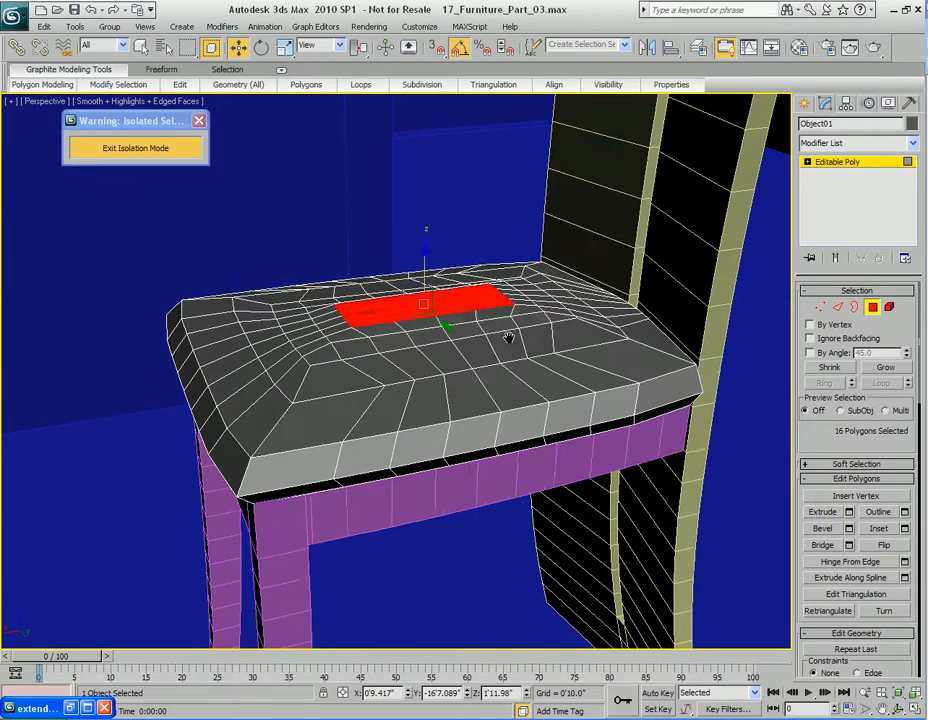
key("shift+q")
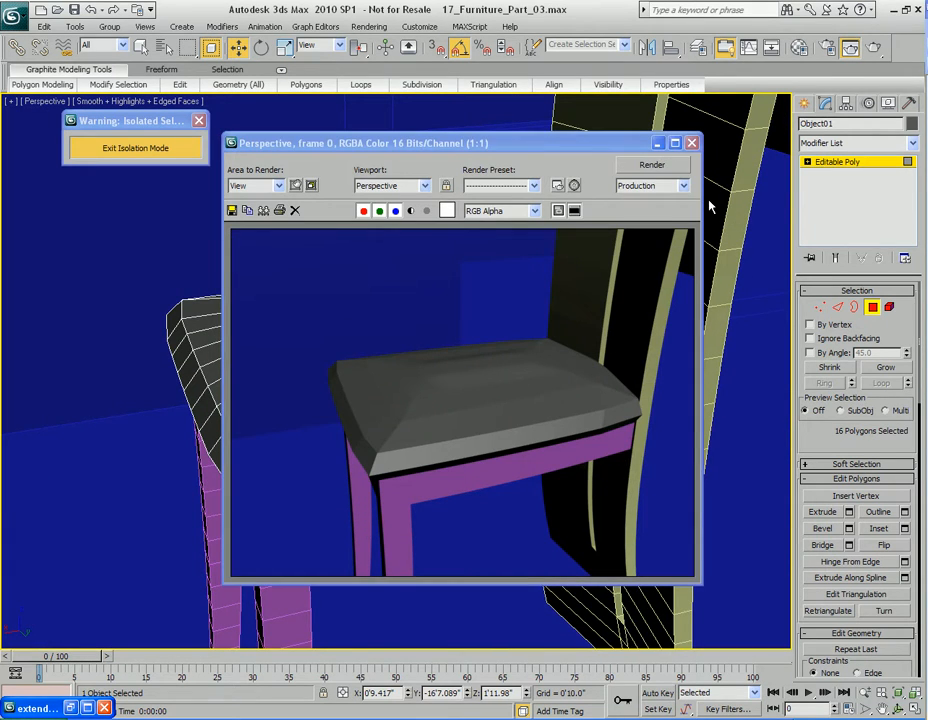
left_click(692, 144)
Select the four polygons at the very centre of the cushion top and raise them slightly along Z
mouse_move(480, 330)
middle_mouse_down("alt")
mouse_move(522, 319)
mouse_move(533, 327)
mouse_move(524, 308)
mouse_move(483, 312)
mouse_move(470, 345)
middle_mouse_up("alt")
key("q")
scroll(470, 345, "up", 2)
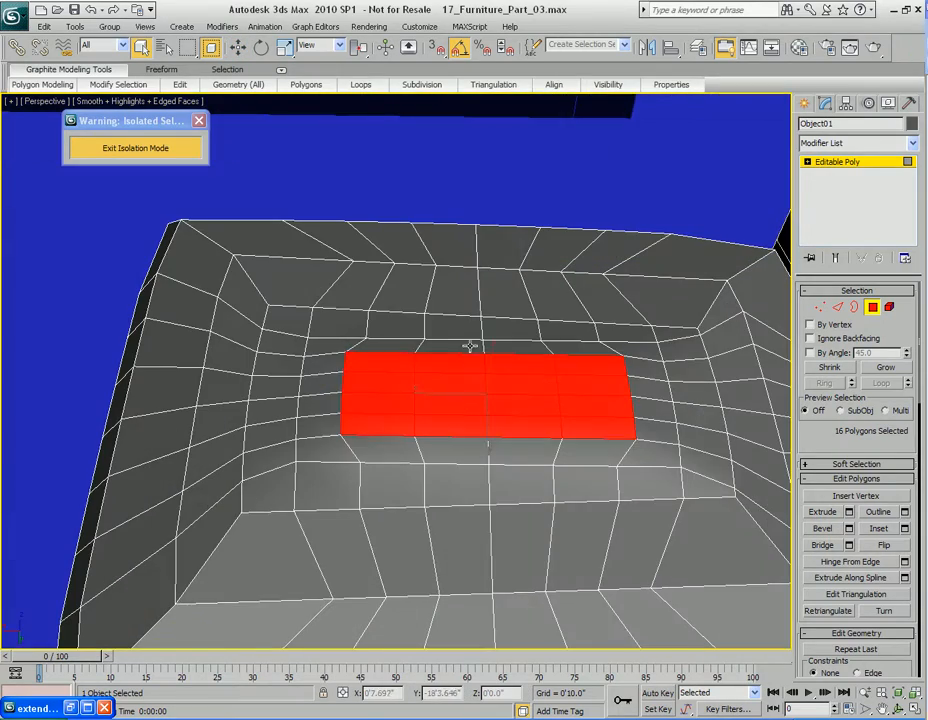
left_click(457, 387)
left_click(522, 387, "ctrl")
left_click(520, 407, "ctrl")
left_click(467, 408, "ctrl")
middle_click_drag(505, 400, 473, 382, "alt")
key("w")
left_click_drag(437, 238, 436, 231)
Chamfer the edge loop running around the cushion's lower side with 4 segments and an amount of about 0.7 inches
middle_click_drag(432, 276, 458, 400, "alt")
key("q")
key("2")
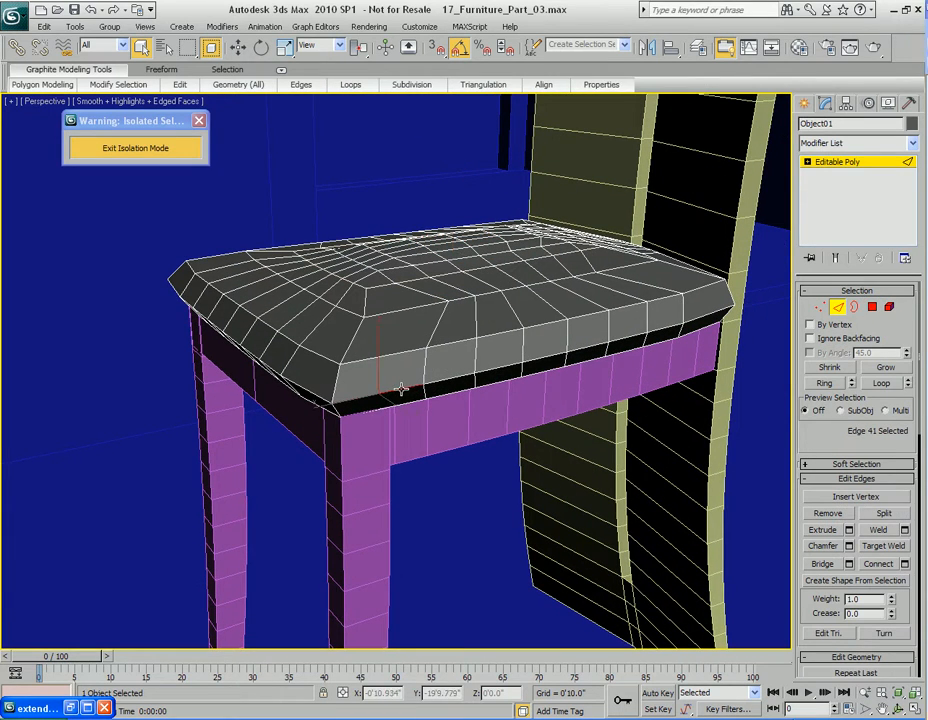
left_click(882, 383)
middle_click_drag(545, 335, 553, 300, "alt")
right_click(543, 297)
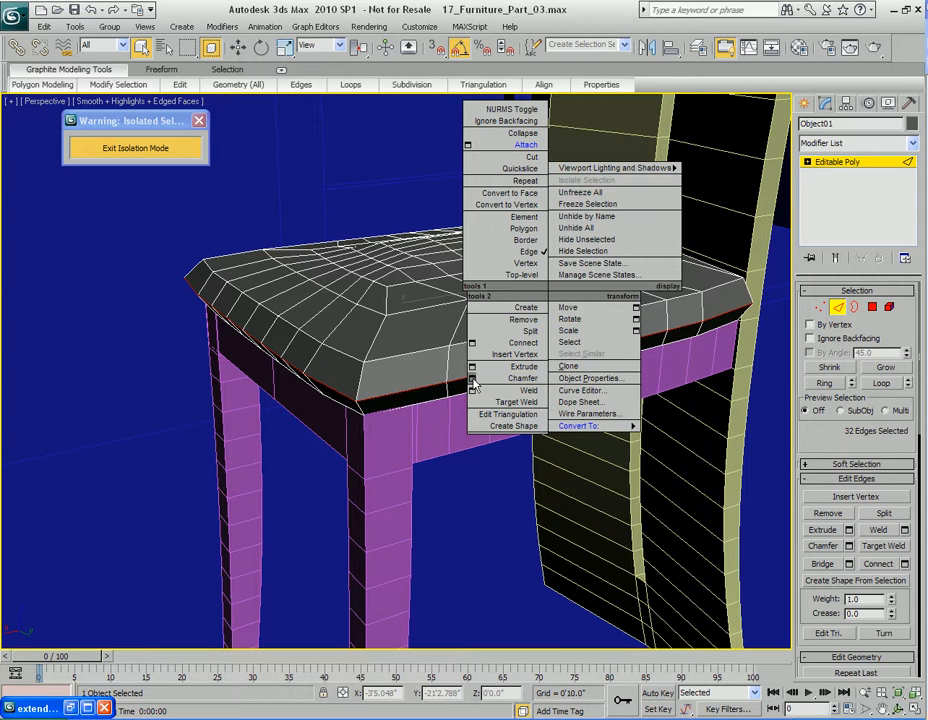
left_click(473, 385)
left_click_drag(449, 324, 680, 242)
left_click_drag(673, 298, 671, 319)
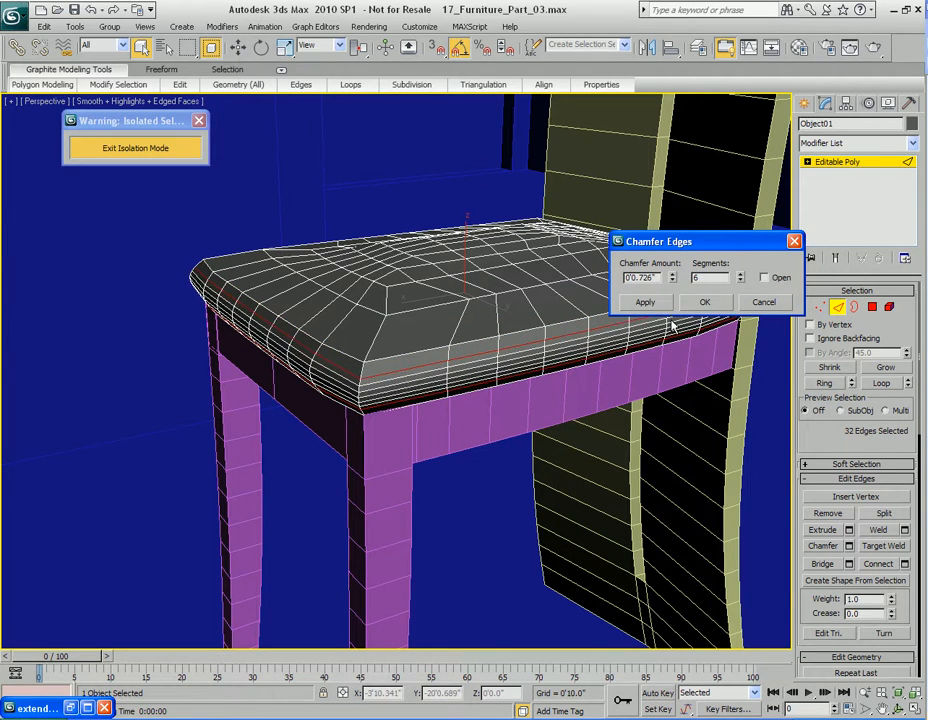
left_click_drag(744, 281, 742, 286)
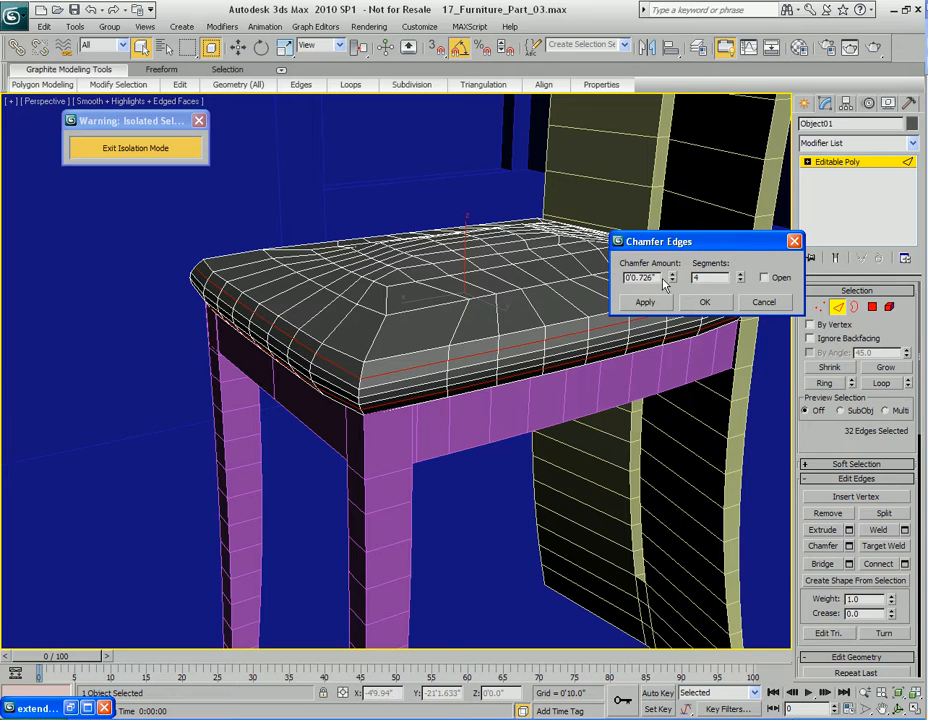
left_click_drag(672, 273, 671, 270)
middle_click_drag(508, 344, 588, 340, "alt")
left_click(707, 303)
Chamfer the edge loops running down the cushion's two front corners by 1.186 inches with 4 segments
middle_click_drag(543, 294, 450, 387, "alt")
left_click(362, 372)
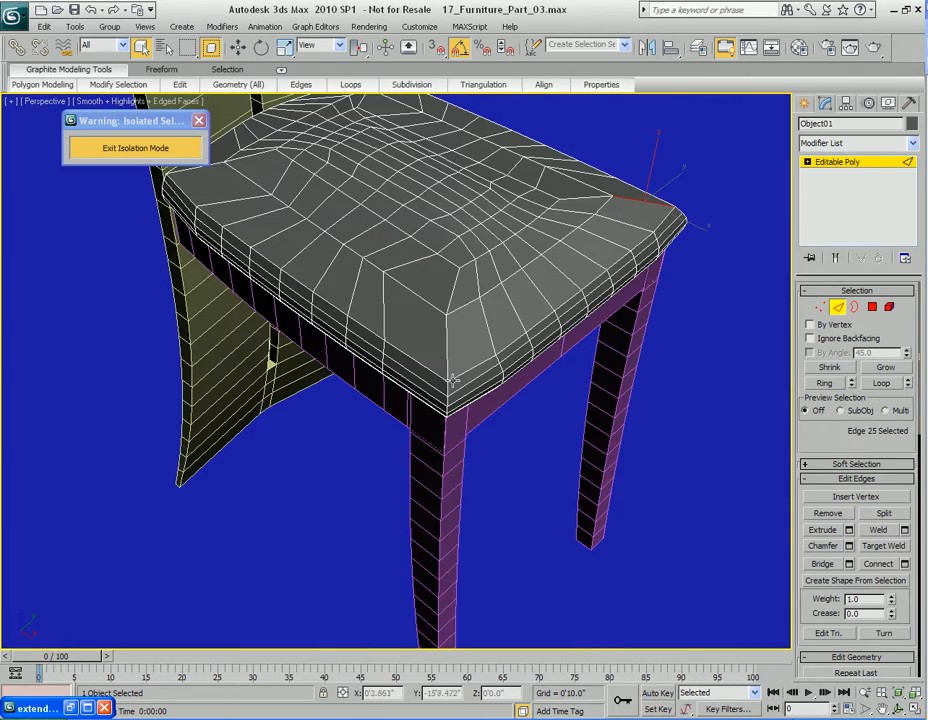
left_click(879, 385)
middle_click_drag(617, 373, 594, 288, "alt")
right_click(594, 288)
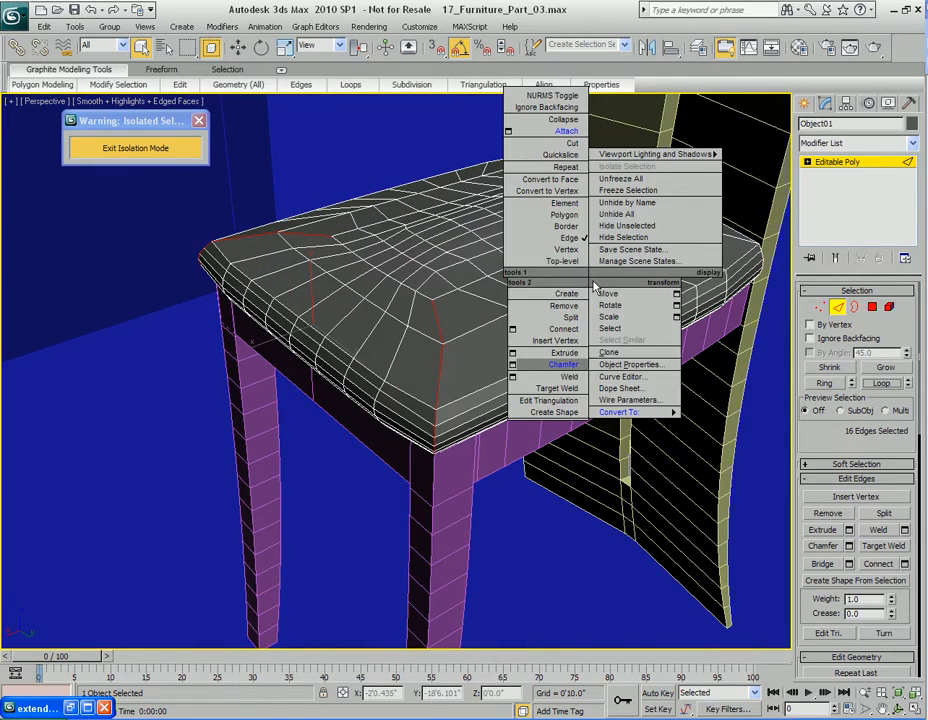
left_click(513, 364)
left_click_drag(596, 302, 600, 275)
middle_click_drag(543, 377, 570, 300, "alt")
left_click_drag(572, 310, 577, 278)
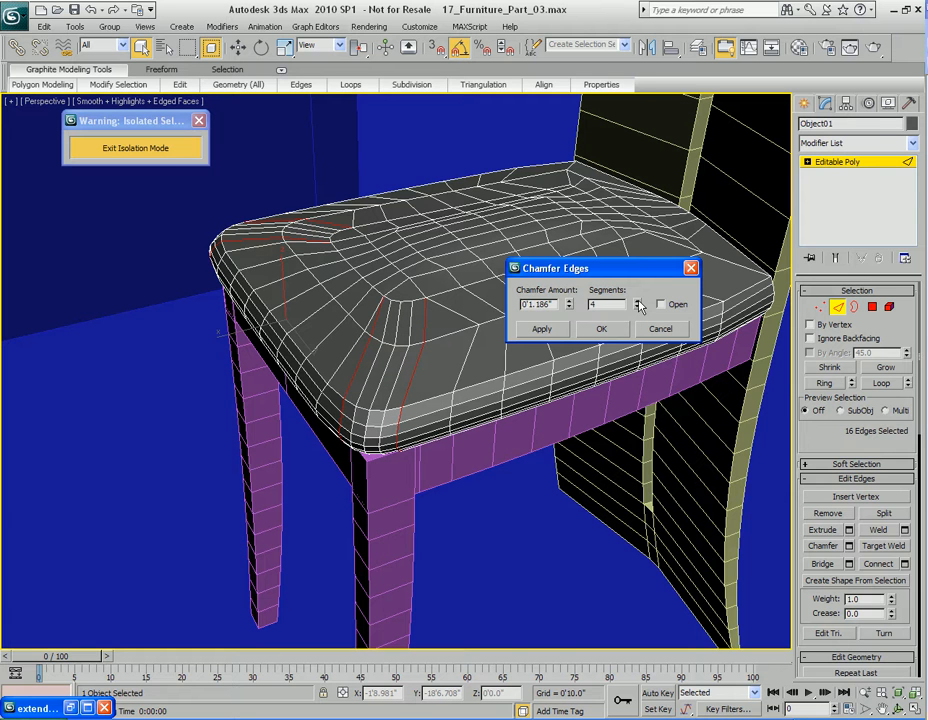
left_click(603, 331)
Render the perspective view to check the rounded rim and front corners, and close the render window
middle_click_drag(514, 315, 547, 352, "alt")
key("shift+q")
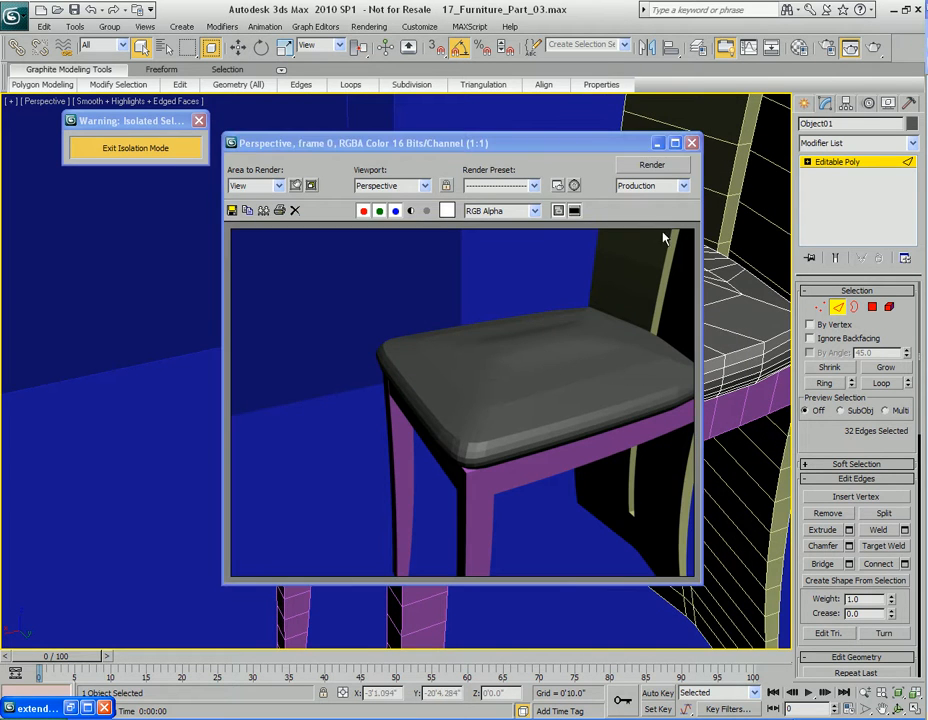
left_click(692, 143)
Try to move the vertex at the inner end of the front corner chamfer, and undo the move
scroll(515, 355, "up", 6)
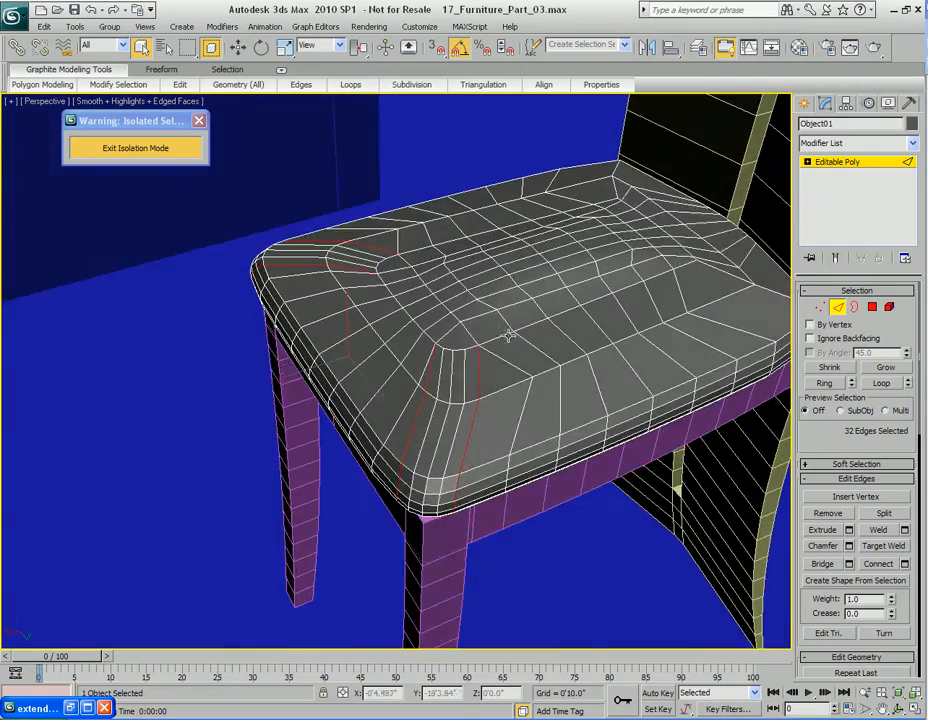
middle_click_drag(516, 370, 489, 375, "alt")
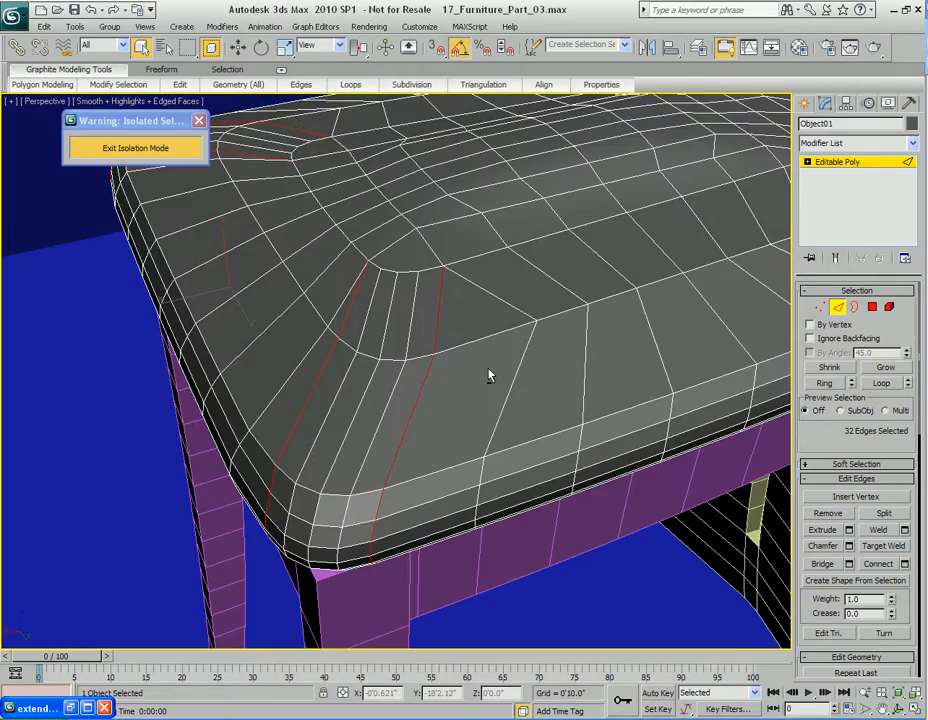
scroll(489, 375, "down", 3)
scroll(449, 327, "up", 5)
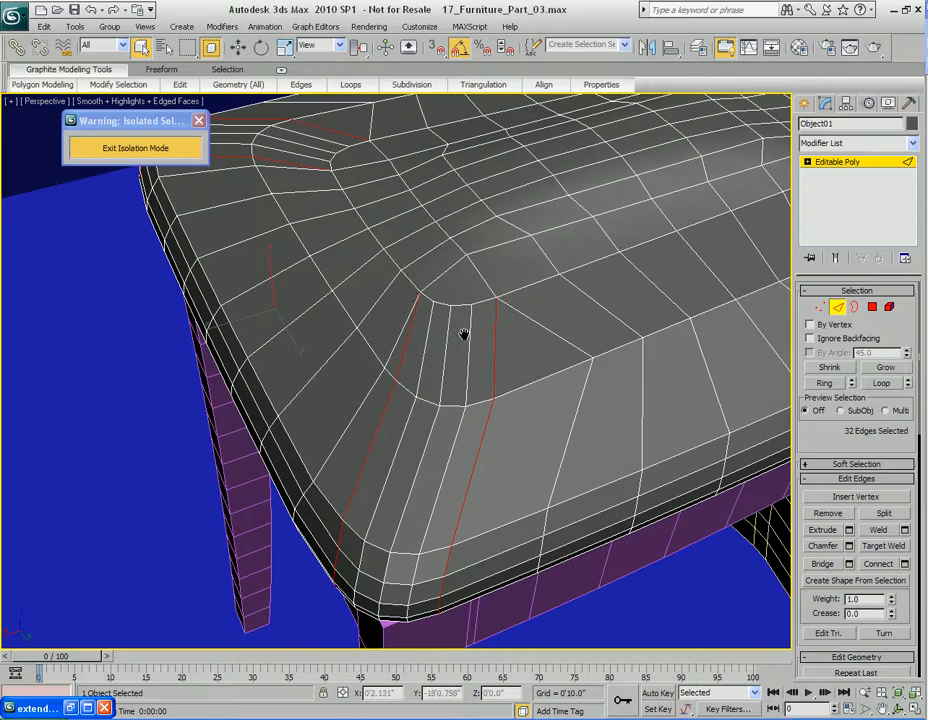
scroll(430, 298, "up", 6)
key("1")
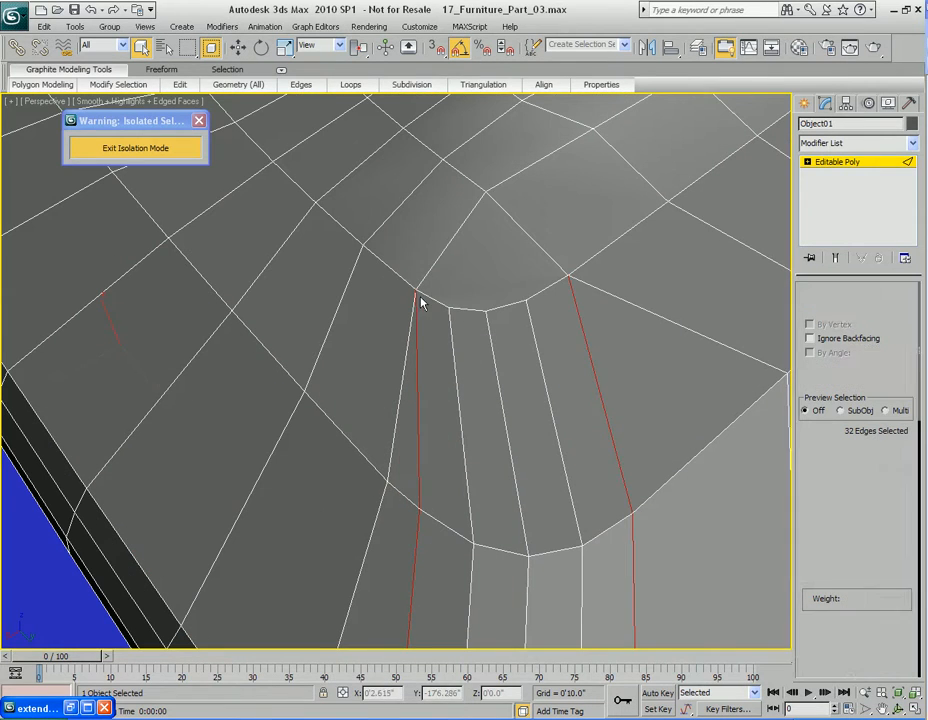
left_click(415, 288)
key("w")
left_click_drag(418, 292, 416, 288)
key("ctrl+z")
Collapse the three middle vertices at the inner end of the front corner chamfer into a single vertex
scroll(514, 336, "down", 6)
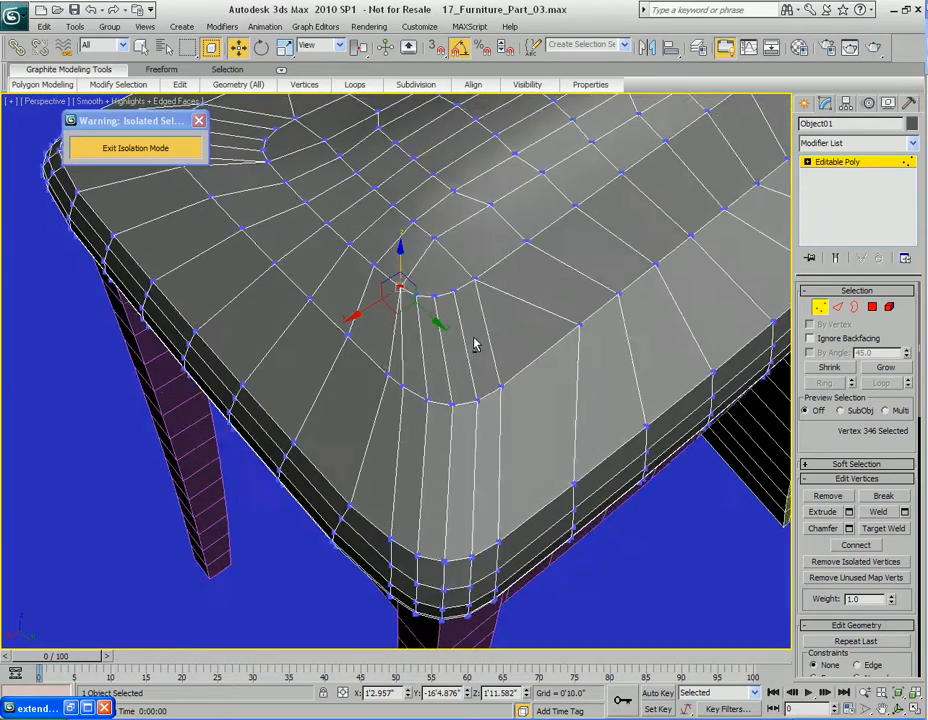
middle_click_drag(474, 344, 453, 344, "alt")
scroll(499, 342, "up", 5)
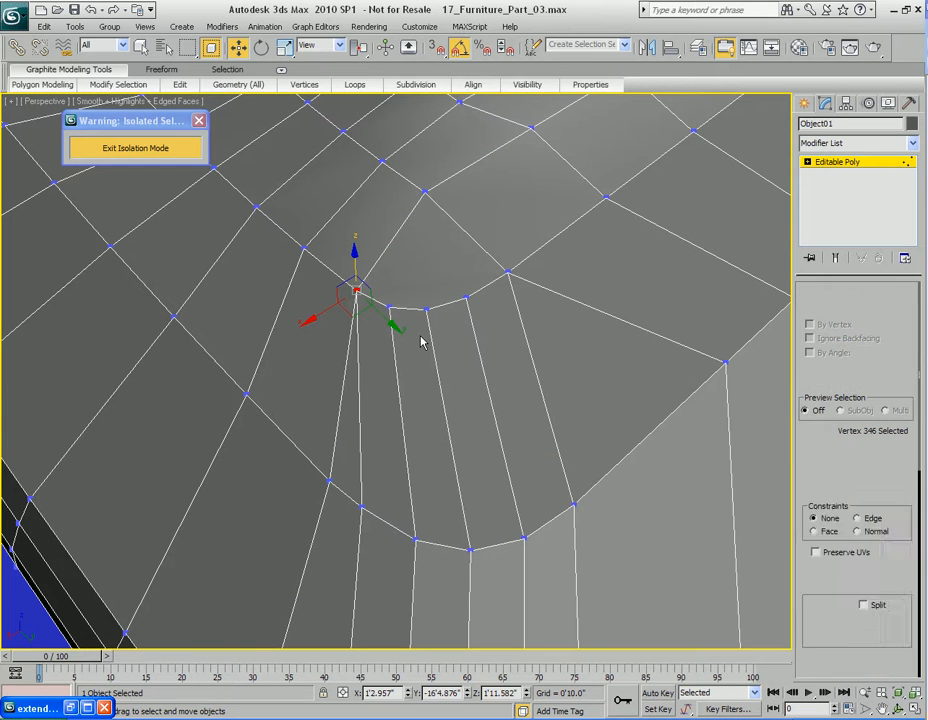
key("q")
left_click(390, 308)
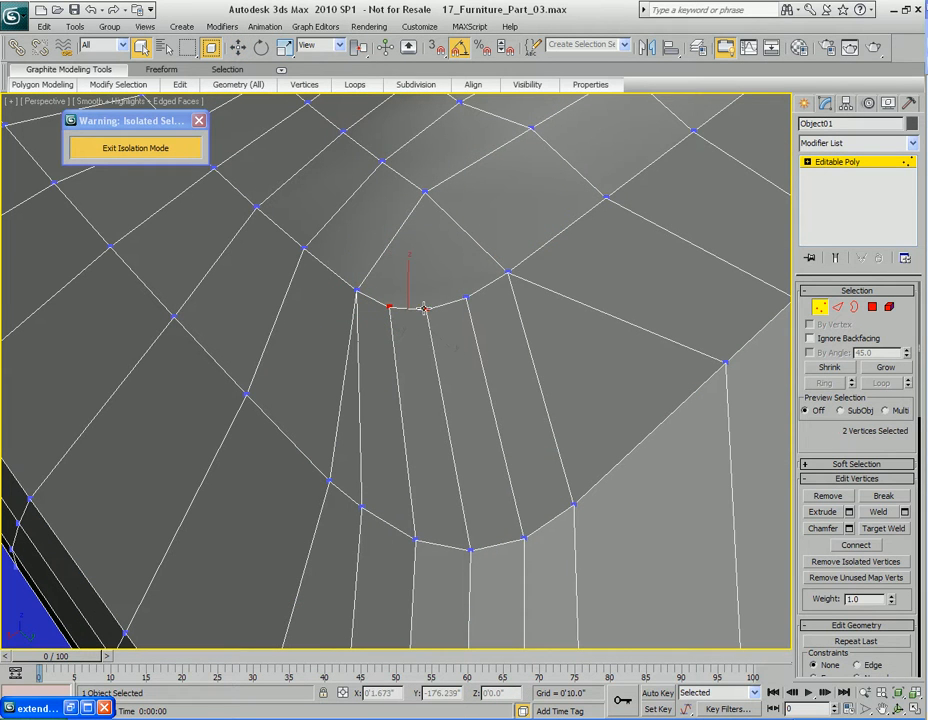
left_click(468, 298, "ctrl")
right_click(505, 351)
left_click(466, 193)
middle_click_drag(436, 338, 461, 329)
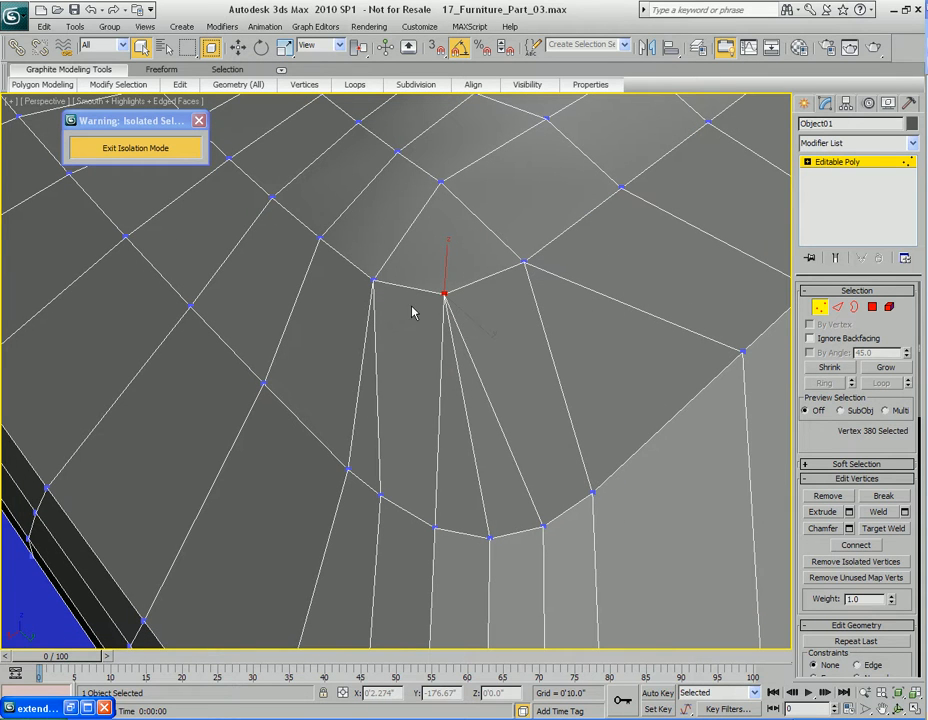
Move the overlapping vertex beside the collapsed point off its twin, and target weld it onto the collapsed vertex
key("w")
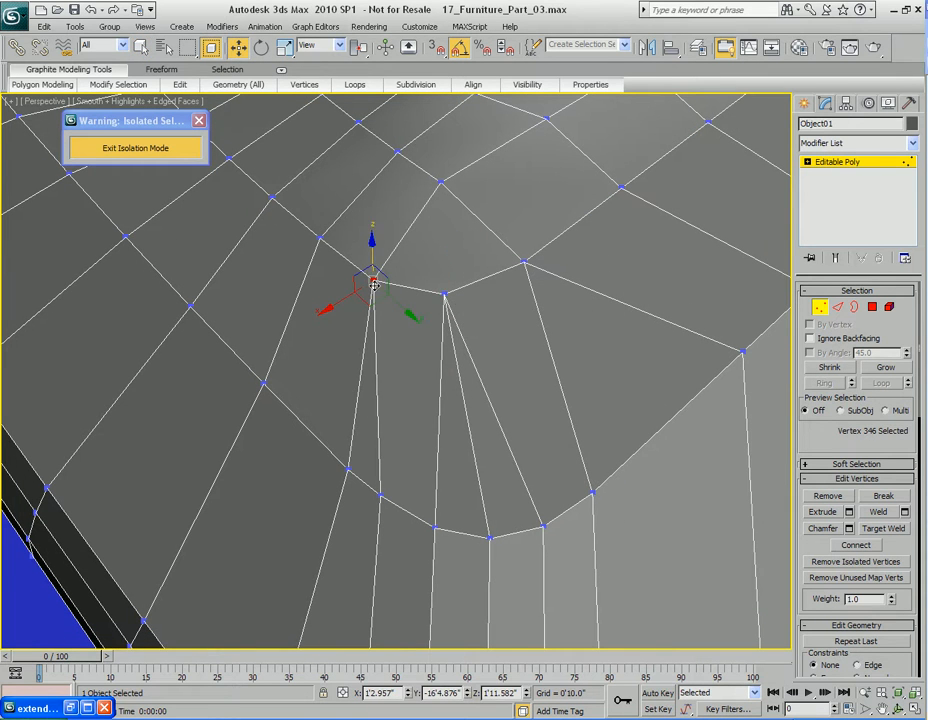
left_click_drag(376, 278, 449, 349)
mouse_move(443, 381)
middle_mouse_down()
mouse_move(437, 361)
mouse_move(427, 383)
mouse_move(433, 373)
middle_mouse_up()
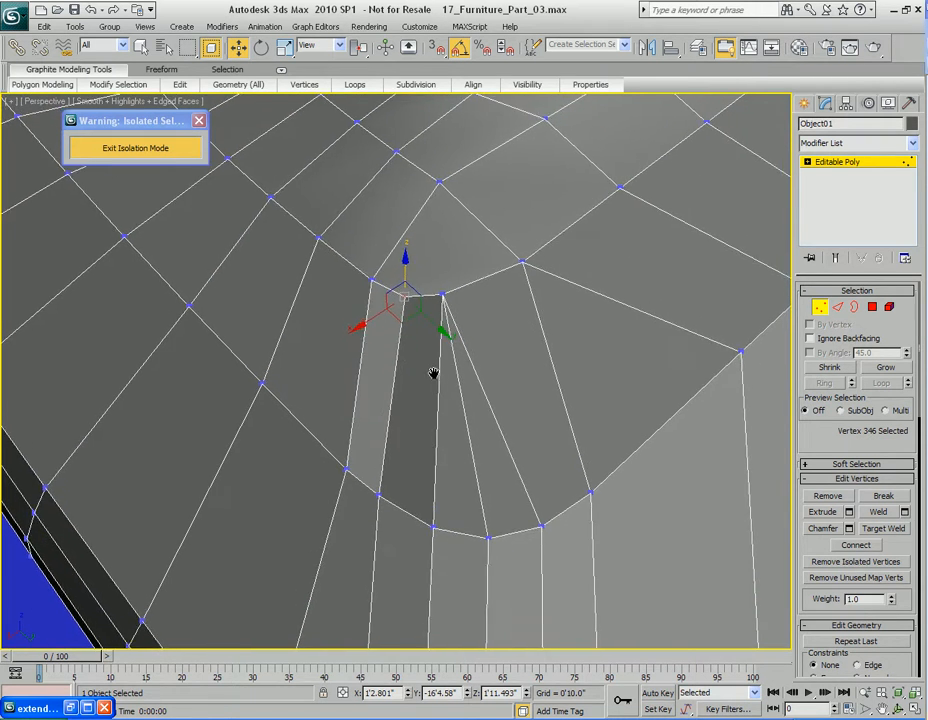
right_click(440, 312)
left_click(379, 412)
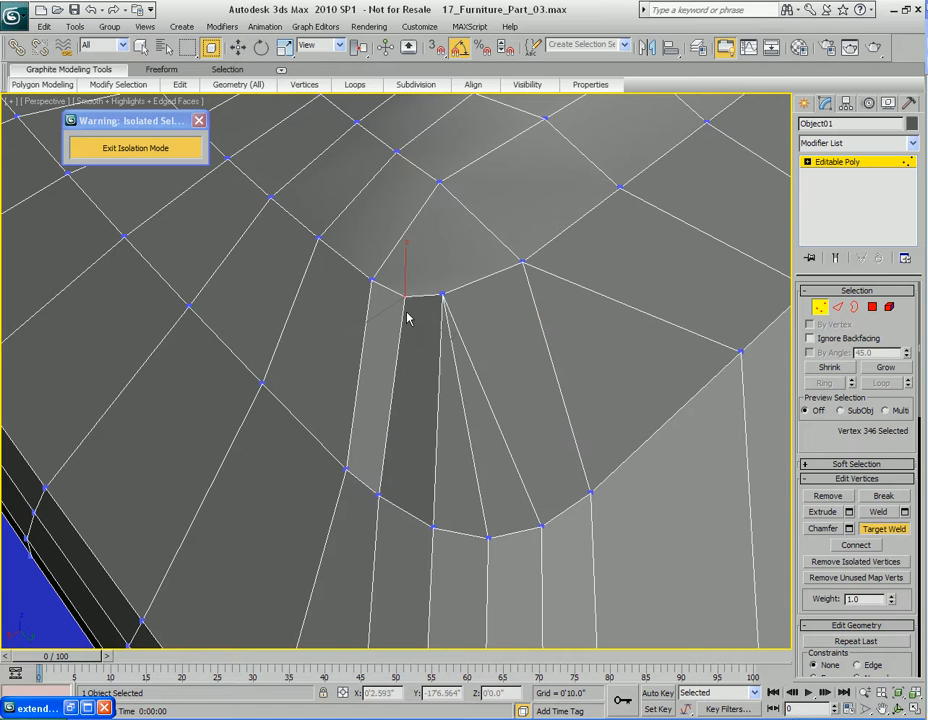
left_click(441, 292)
middle_click_drag(498, 377, 455, 308, "alt")
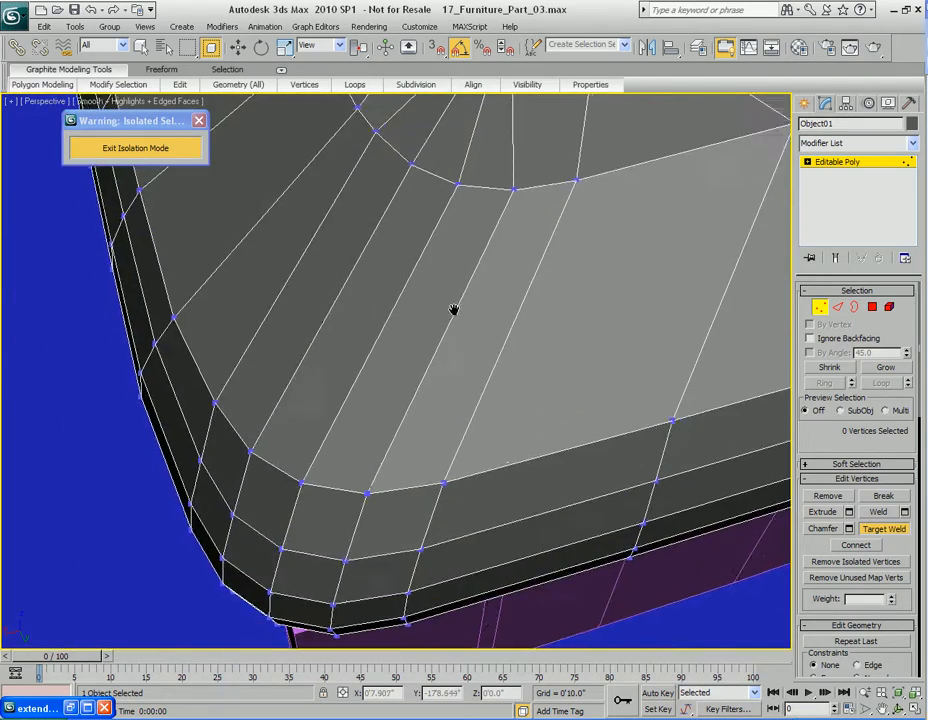
Remove the two surplus edges fanning out from the welded vertex at the front corner
scroll(431, 396, "up", 5)
key("2")
left_click(410, 297)
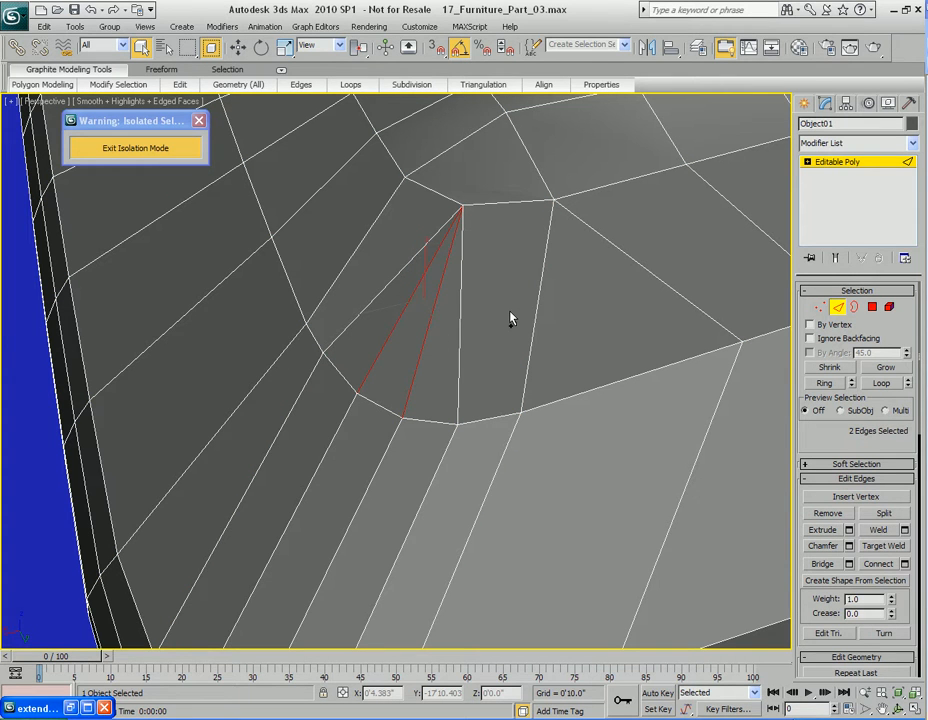
key("BackSpace")
Render the perspective view to check the cleaned-up front corner, and close the render window
scroll(510, 318, "down", 10)
key("shift+q")
scroll(493, 368, "up", 2)
left_click(692, 143)
middle_click_drag(463, 325, 379, 348, "alt")
Select the vertical edge loops running down the cushion's two back corners, beside the chair's back posts
scroll(489, 350, "down", 3)
middle_click_drag(590, 370, 431, 327, "alt")
middle_click_drag(510, 333, 459, 342, "alt")
scroll(433, 330, "up", 3)
scroll(396, 346, "down", 3)
mouse_move(396, 346)
middle_mouse_down()
mouse_move(452, 335)
mouse_move(408, 335)
middle_mouse_up()
middle_click_drag(595, 335, 358, 347)
scroll(411, 332, "up", 2)
key("2")
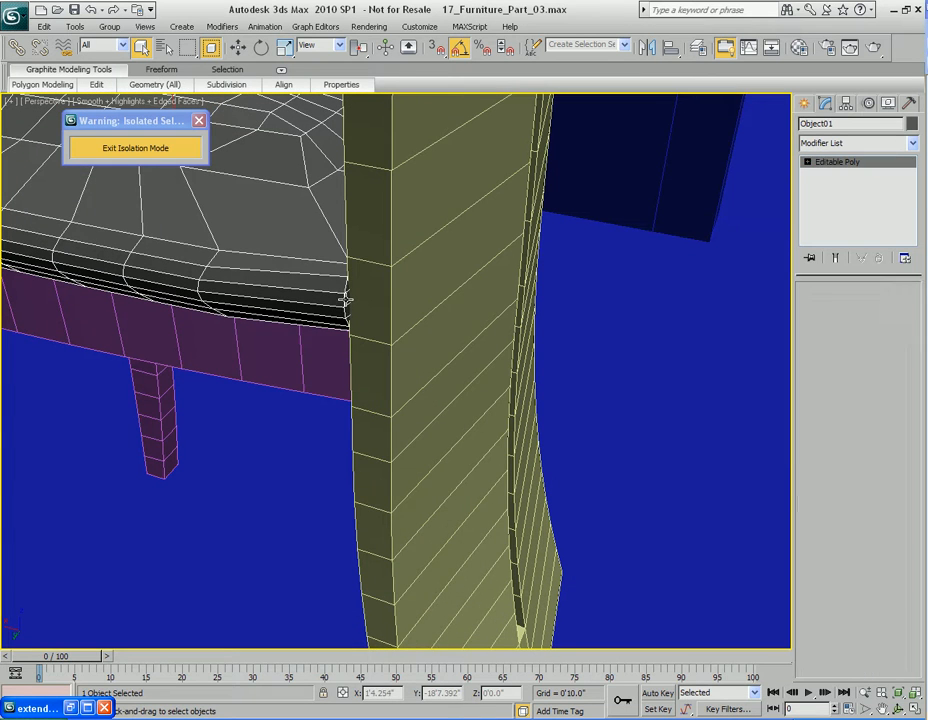
key("2")
middle_click_drag(343, 300, 396, 311, "alt")
left_click(603, 318, "ctrl")
middle_click_drag(300, 292, 480, 297, "alt")
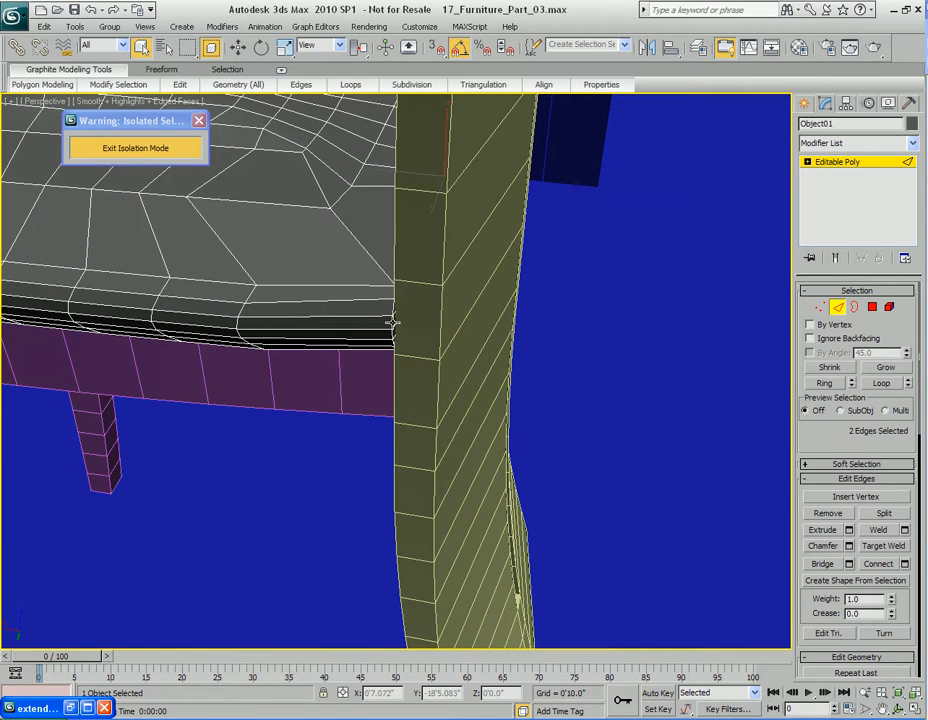
right_click(338, 283)
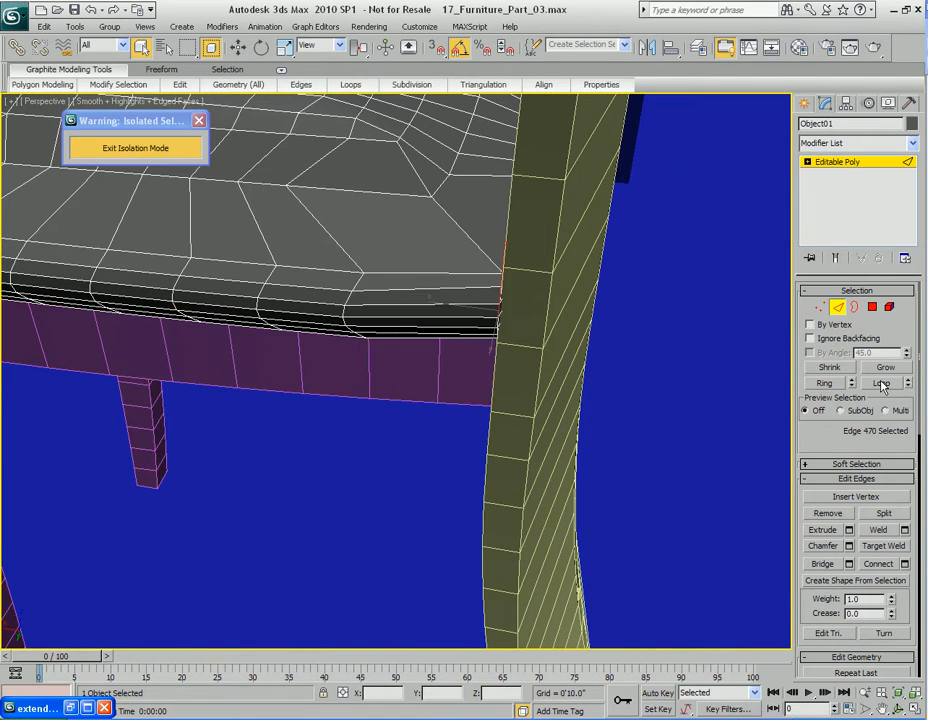
left_click(881, 384)
Slide the inner-row vertices along the cushion's front edge toward the second front corner to even out their spacing
middle_click_drag(452, 304, 418, 253, "alt")
key("1")
left_click(398, 232)
key("w")
scroll(408, 250, "up", 3)
left_click_drag(439, 228, 399, 229)
middle_click_drag(518, 388, 443, 276)
left_click(432, 260)
middle_click_drag(188, 250, 309, 270)
left_click(278, 249)
left_click_drag(278, 249, 344, 255)
middle_click_drag(262, 267, 420, 286)
left_click(344, 259)
left_click_drag(344, 259, 389, 259)
middle_click_drag(235, 267, 360, 269)
left_click(380, 254)
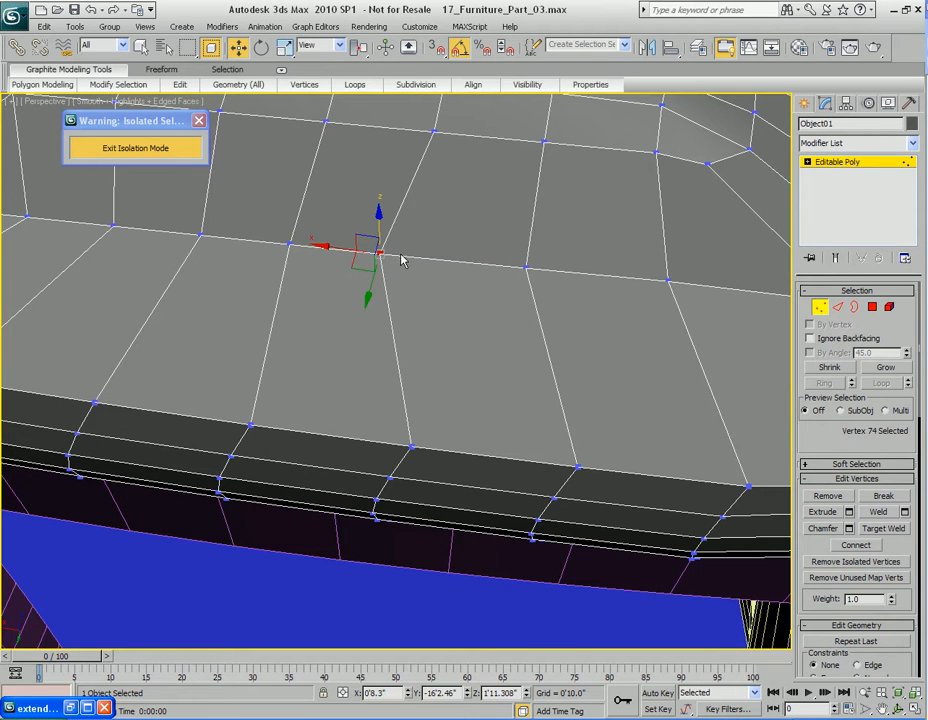
left_click_drag(380, 253, 414, 257)
Slide the remaining front inner-row vertices toward the first front corner so their edges spread evenly
middle_click_drag(220, 248, 510, 309)
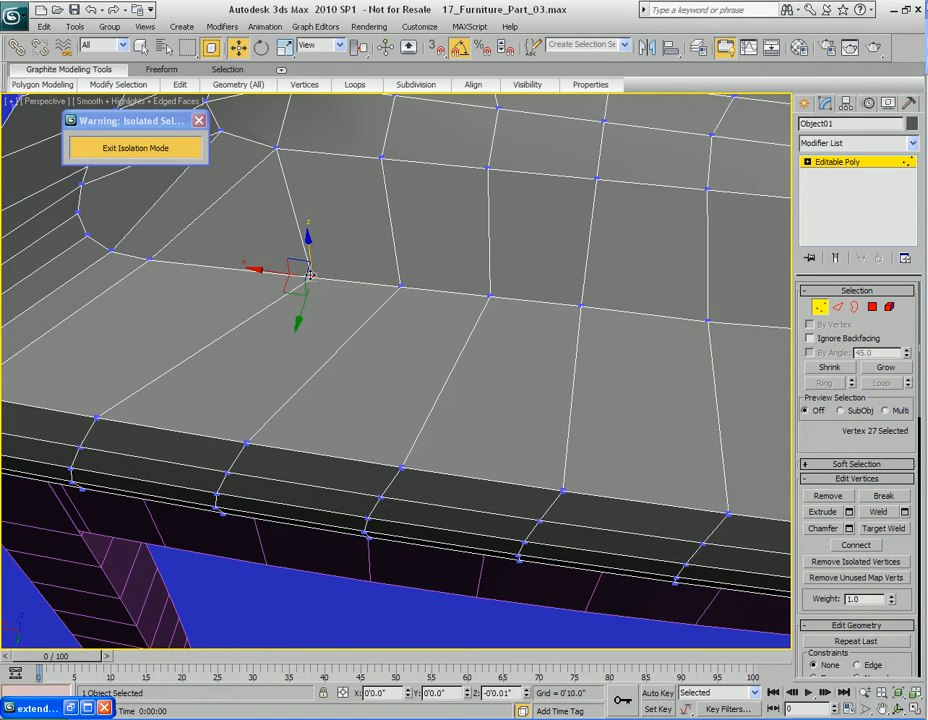
left_click_drag(311, 278, 268, 272)
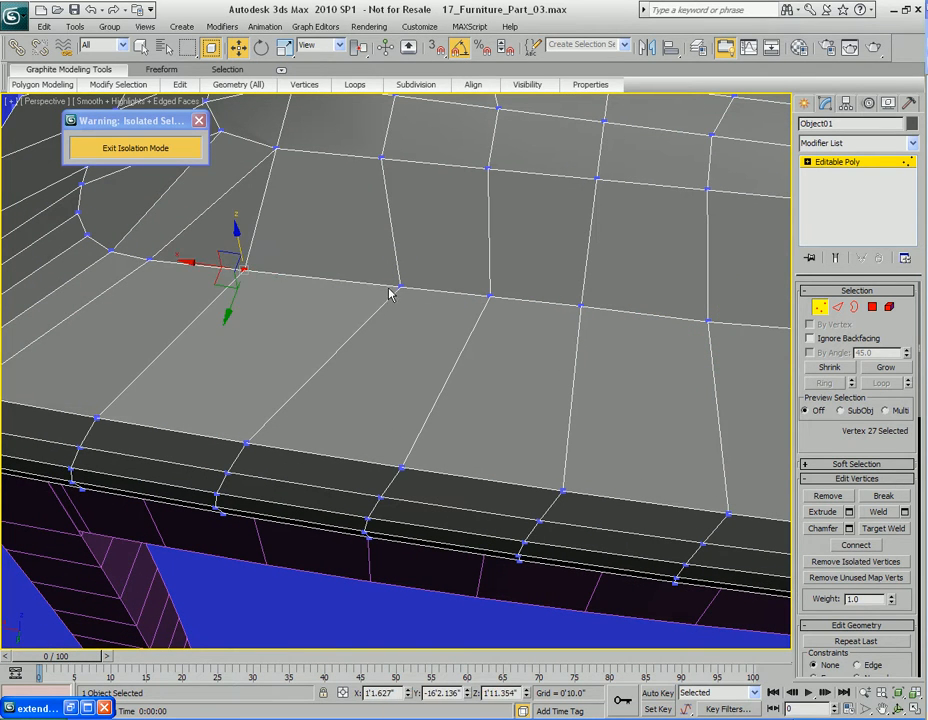
left_click_drag(401, 287, 340, 279)
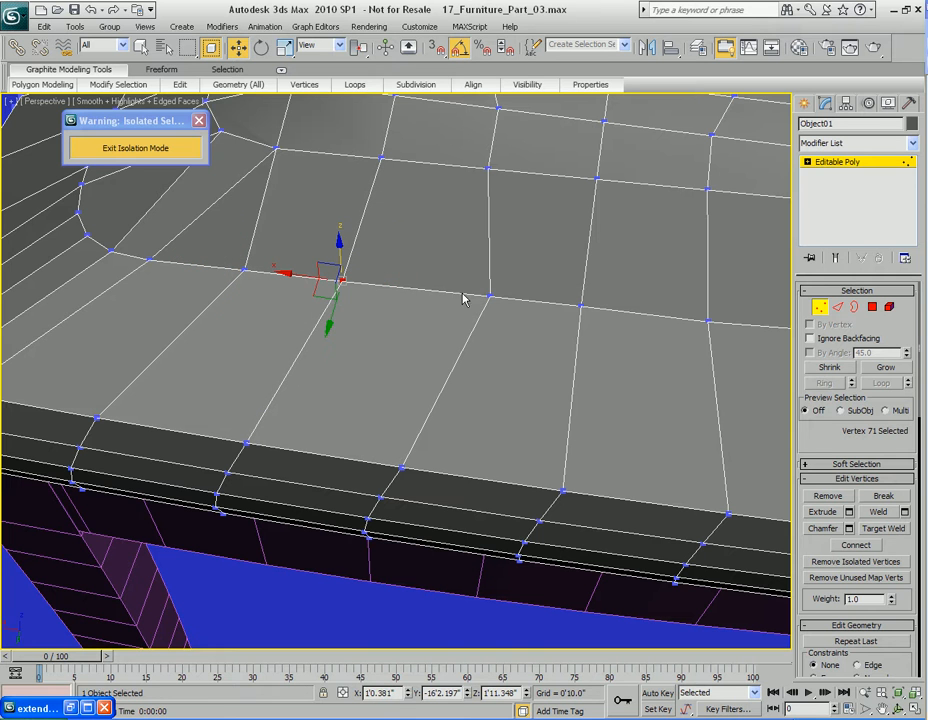
left_click_drag(493, 299, 454, 295)
middle_click_drag(640, 331, 306, 250)
middle_click_drag(549, 286, 468, 381)
Chamfer the selected edge loops at the cushion's back corners, adjusting the amount and segments in the chamfer settings
key("2")
middle_click_drag(364, 195, 478, 276)
scroll(416, 321, "down", 3)
key("q")
right_click(478, 262)
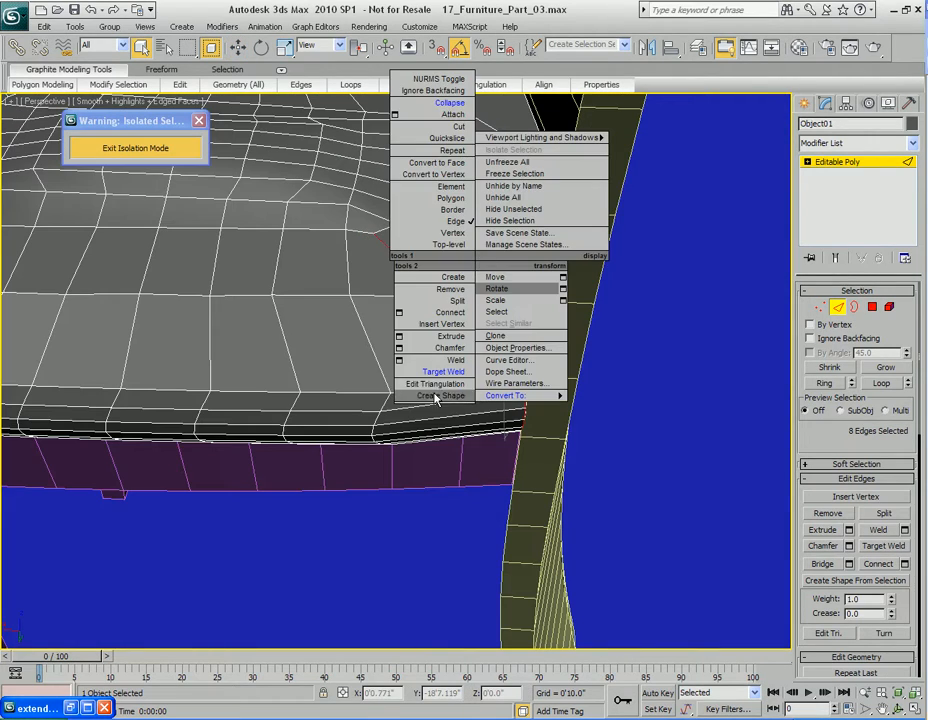
left_click(399, 348)
left_click_drag(483, 336, 590, 322)
left_click_drag(531, 346, 530, 357)
left_click(563, 367)
Move the two overlapping vertices on the outer ring of the second front corner slightly apart
middle_click_drag(573, 374, 543, 291, "alt")
scroll(543, 291, "up", 3)
middle_click_drag(543, 291, 427, 325)
middle_click_drag(540, 340, 491, 325, "alt")
key("1")
scroll(482, 310, "up", 3)
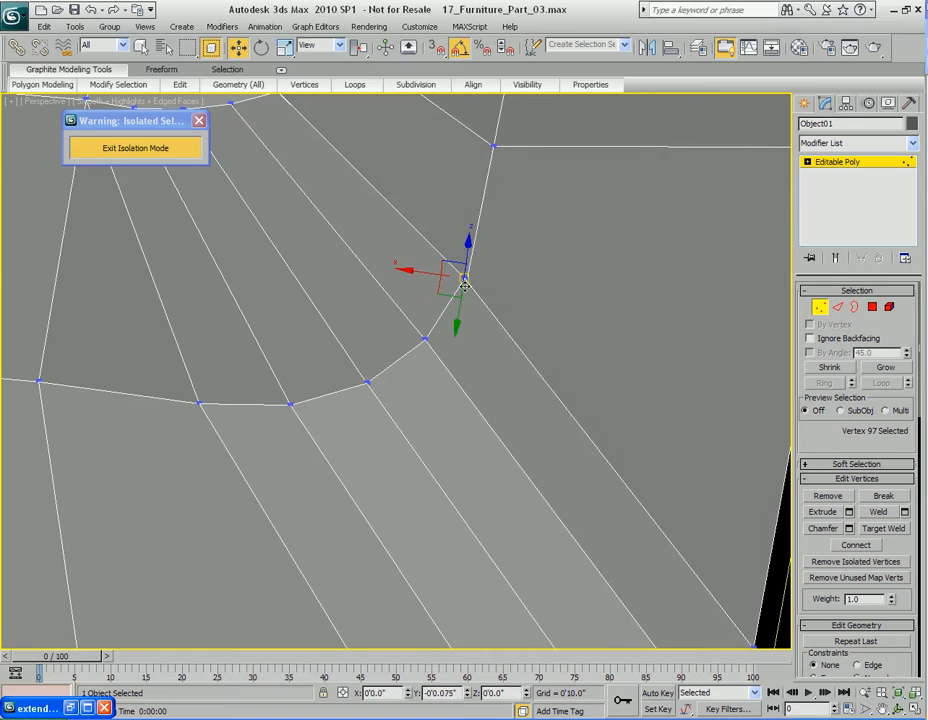
left_click_drag(465, 285, 471, 259)
key("q")
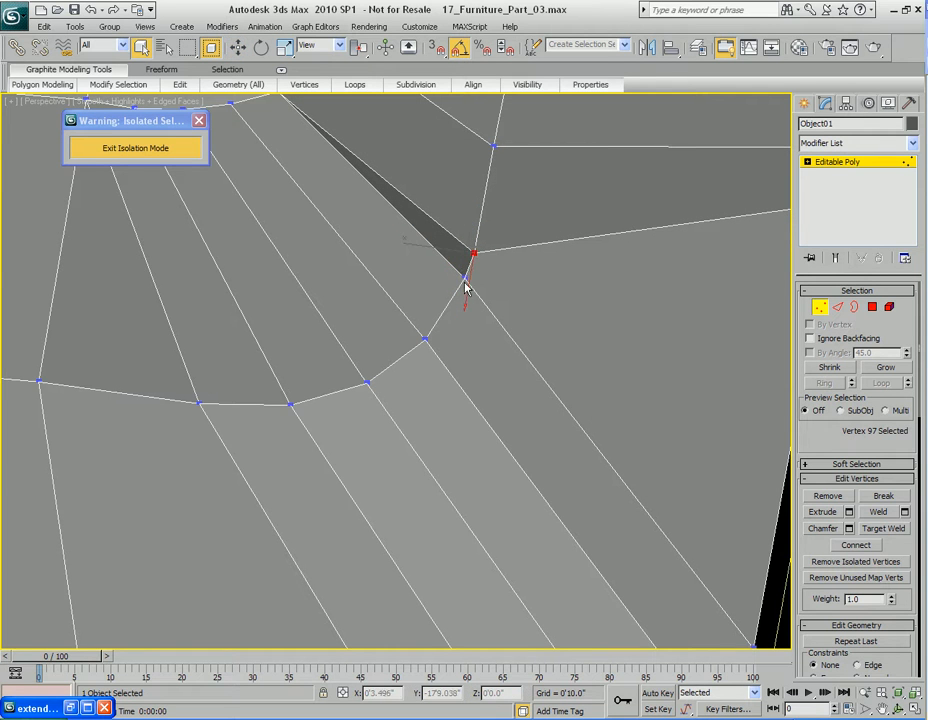
key("w")
left_click_drag(464, 280, 456, 283)
middle_click_drag(286, 198, 466, 345)
Collapse the three middle vertices at the inner end of the second front corner's chamfer into one
key("q")
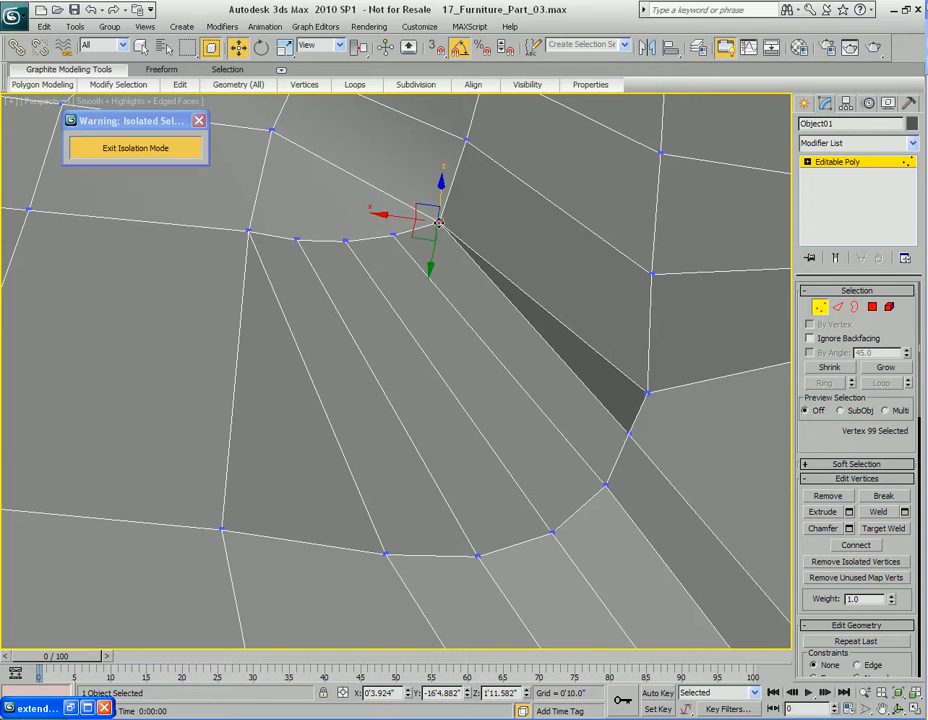
middle_click_drag(380, 271, 425, 269)
key("1")
key("1")
key("q")
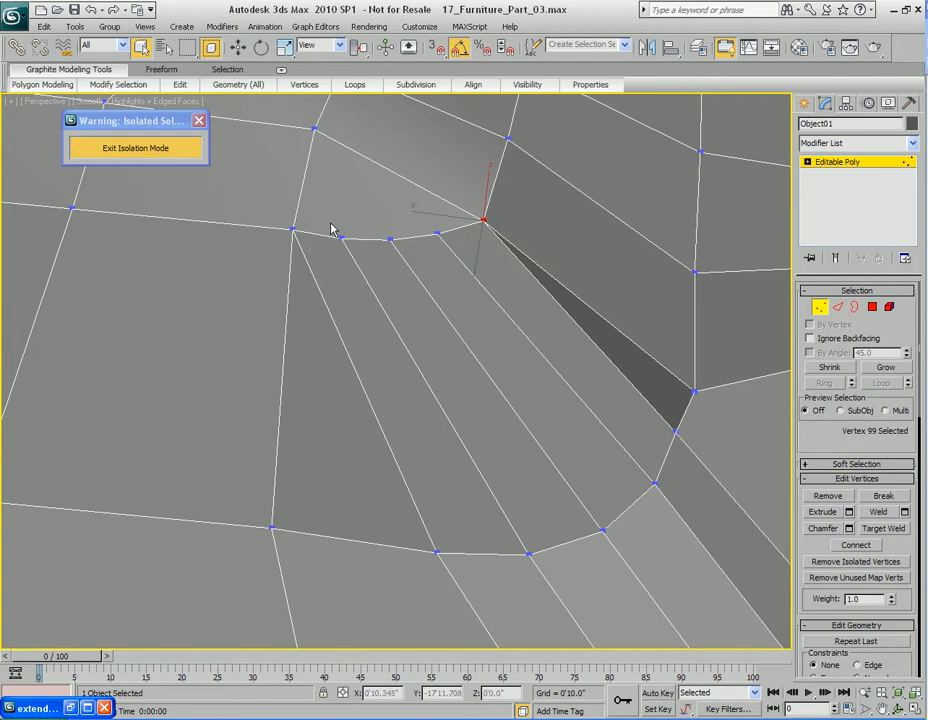
middle_click_drag(428, 262, 450, 325, "alt")
right_click(450, 325)
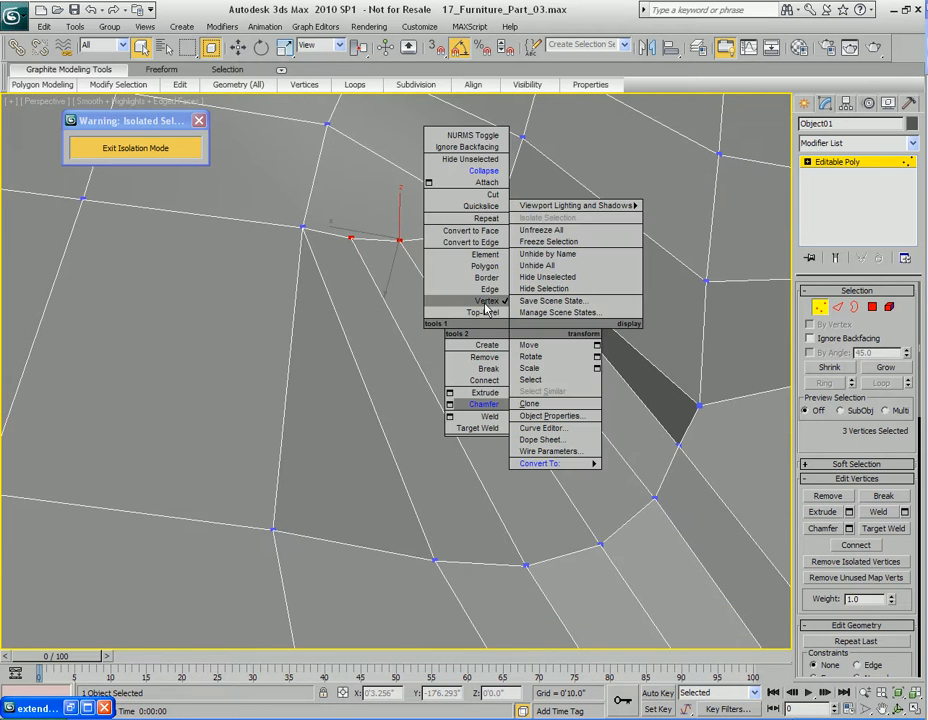
left_click(470, 128)
key("1")
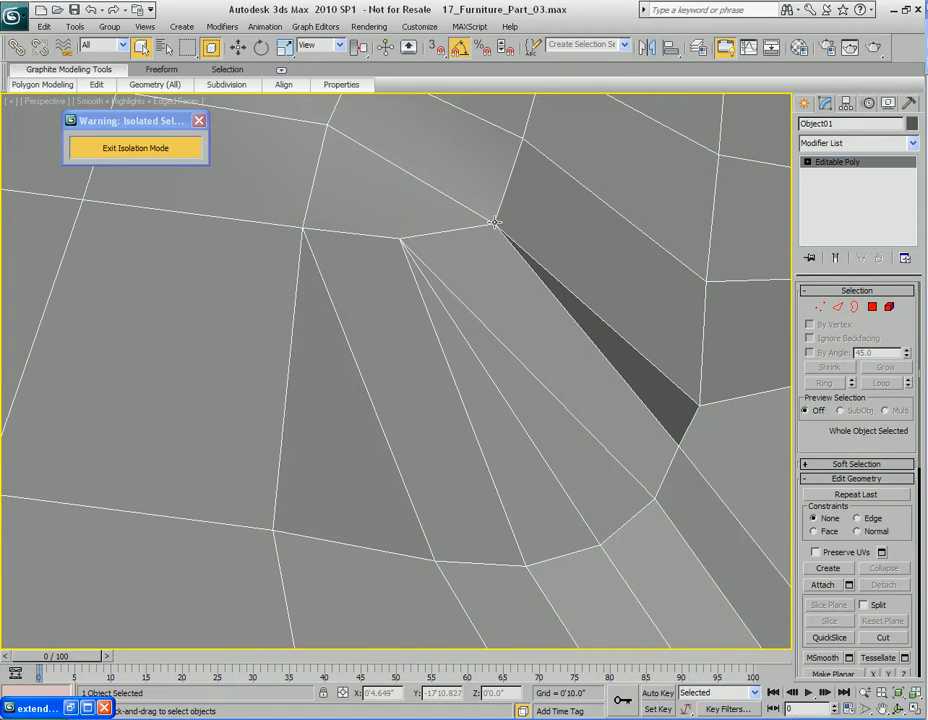
Pull apart the overlapping vertices at the chamfer's inner end near the back-side edge, and target weld the stray one onto the collapsed vertex
key("1")
mouse_move(492, 229)
left_mouse_down()
mouse_move(497, 222)
mouse_move(480, 231)
left_mouse_up()
left_click(497, 222)
right_click(478, 238)
left_click(484, 366)
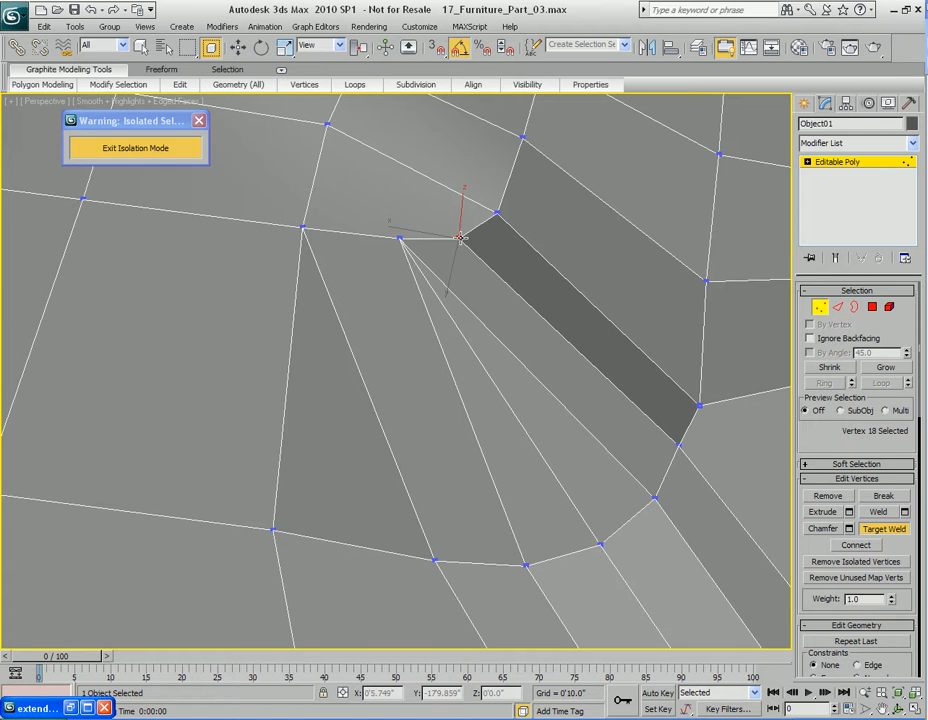
left_click(400, 240)
Remove the two surplus edges fanning from the collapsed vertex of the second front corner
scroll(449, 306, "up", 2)
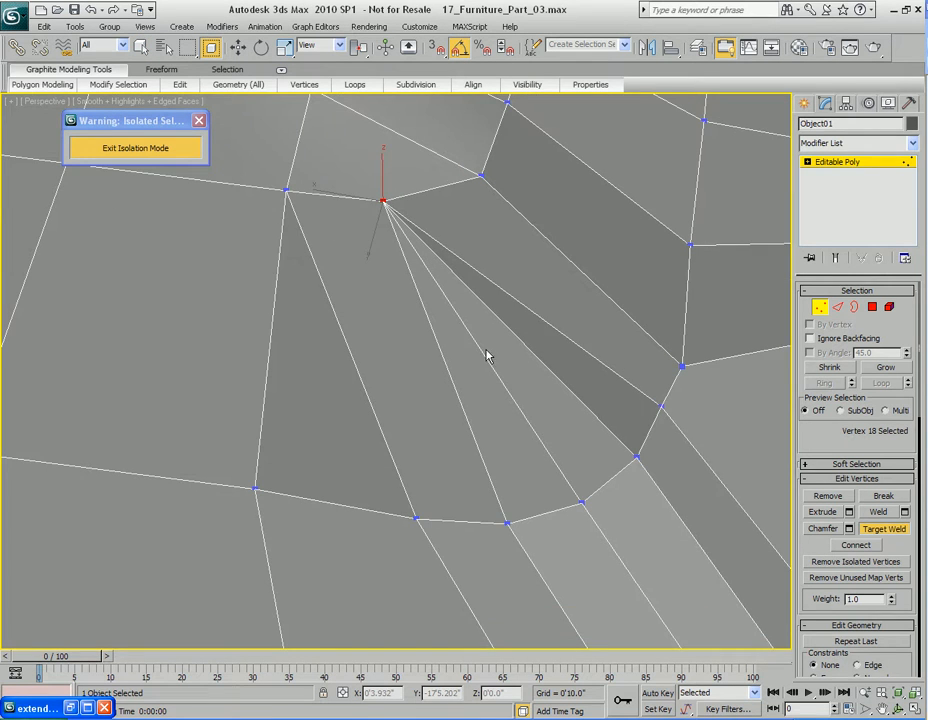
key("2")
left_click(528, 348)
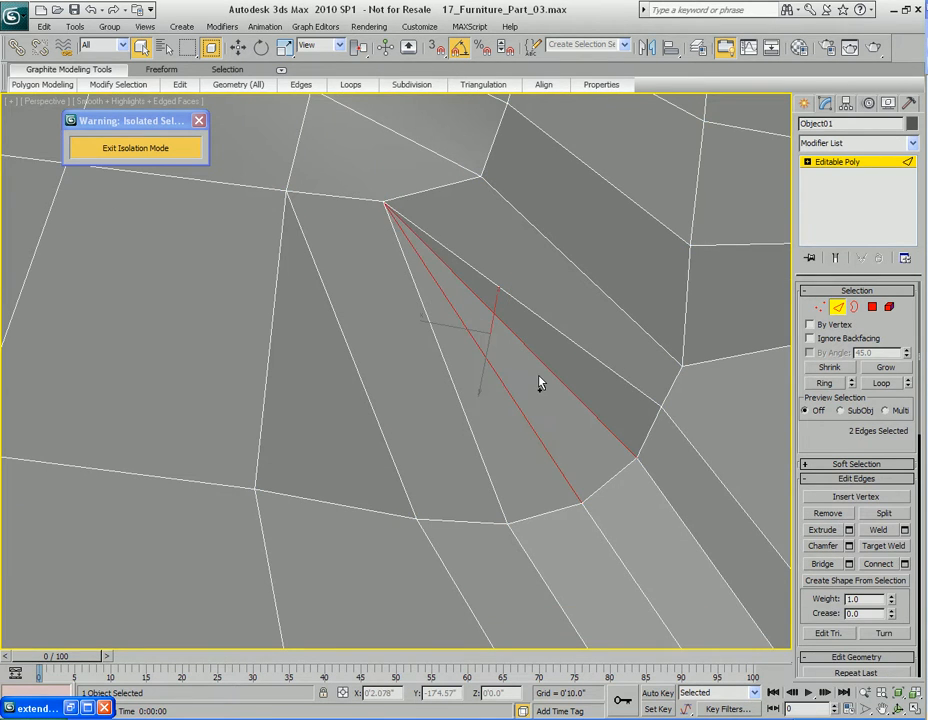
key("BackSpace")
middle_click_drag(526, 373, 420, 314)
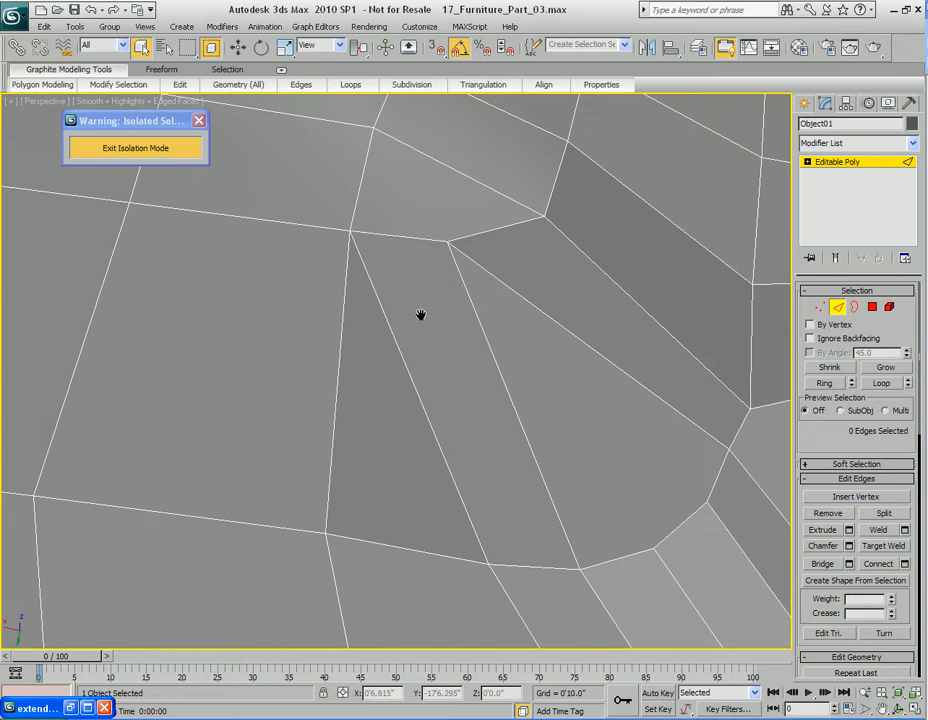
Separate the overlapping vertex on the other side of the collapsed point, and target weld it onto that point
key("1")
left_click(351, 230)
key("w")
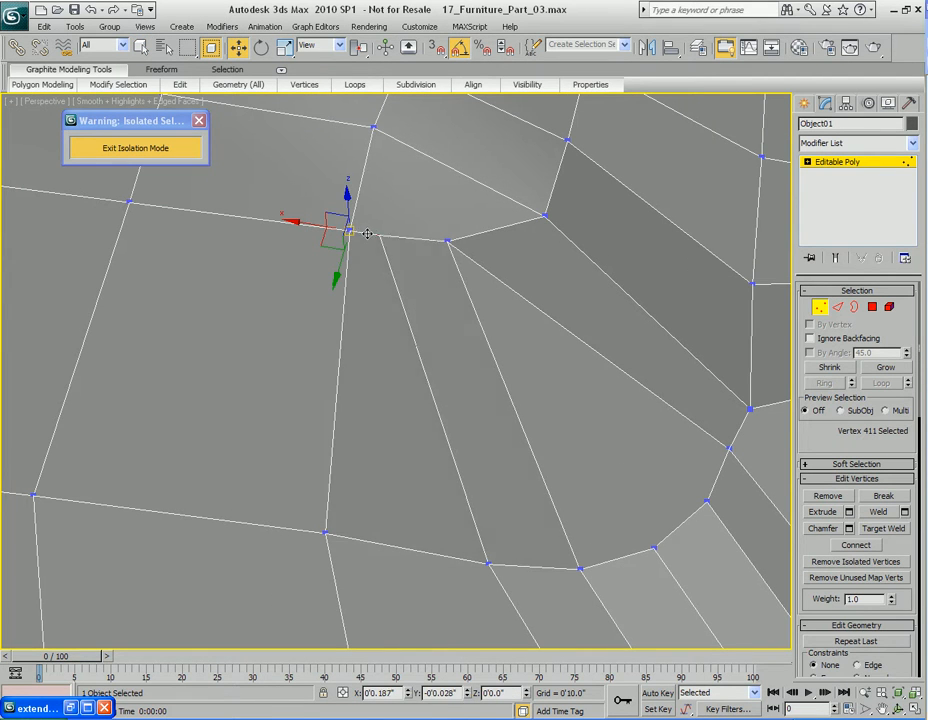
key("q")
middle_click_drag(566, 380, 501, 309)
right_click(463, 271)
left_click(435, 372)
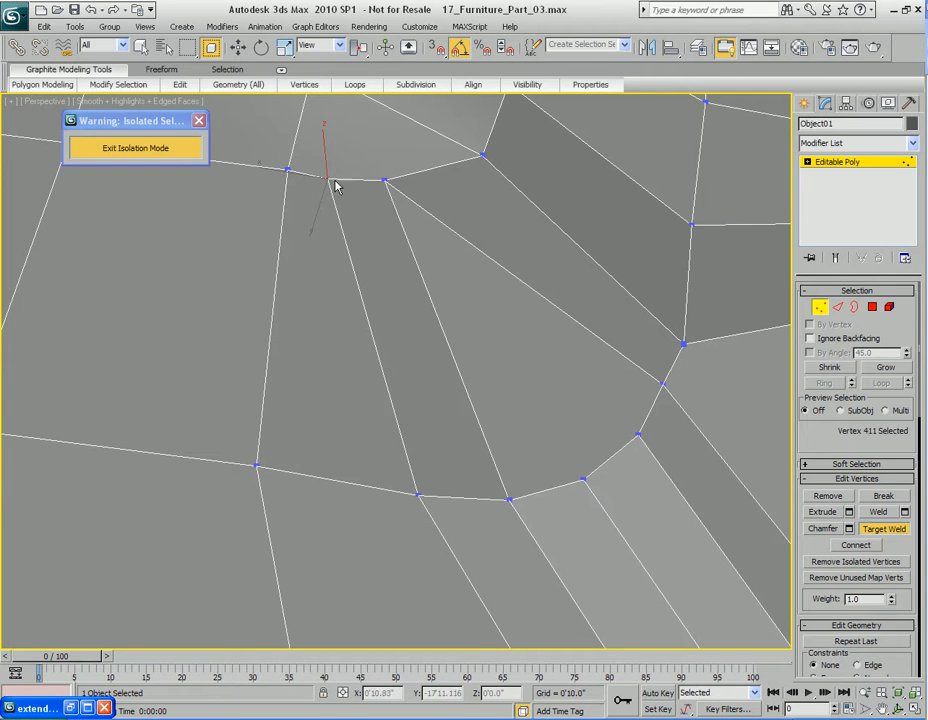
left_click(383, 180)
scroll(456, 263, "down", 4)
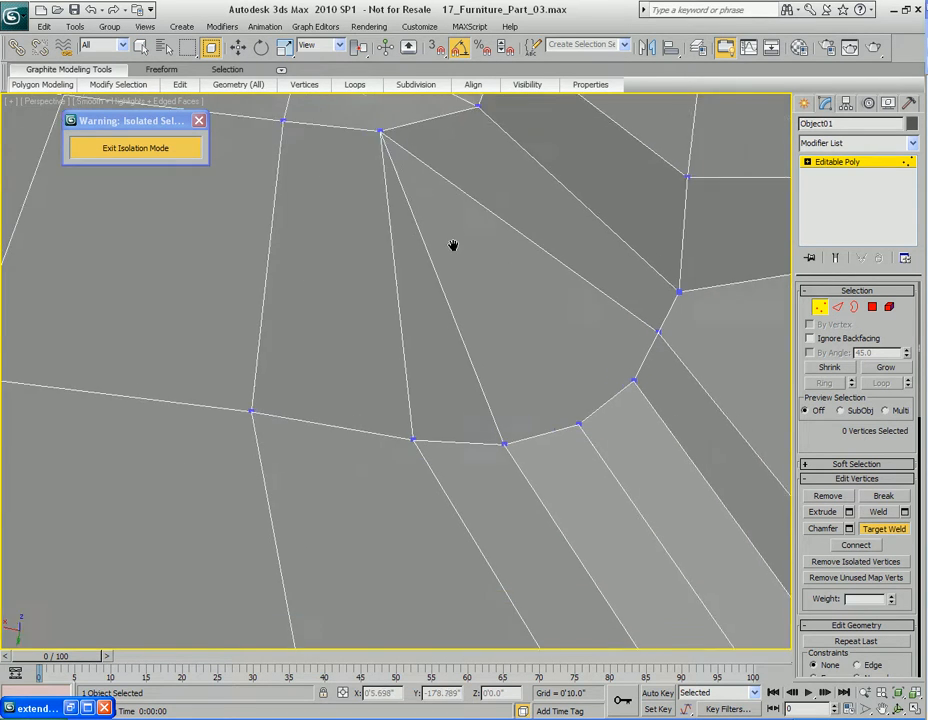
Separate the remaining overlapping vertices at the first front corner's inner end, and target weld the stray one onto the corner's collapsed vertex
middle_click_drag(460, 265, 480, 268)
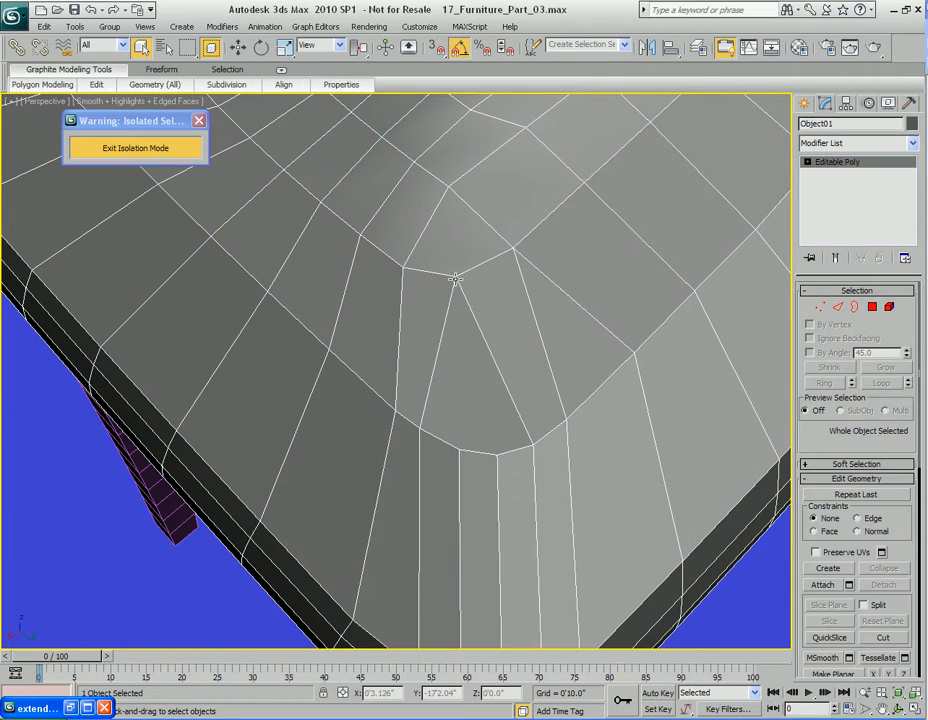
key("w")
left_click(457, 281)
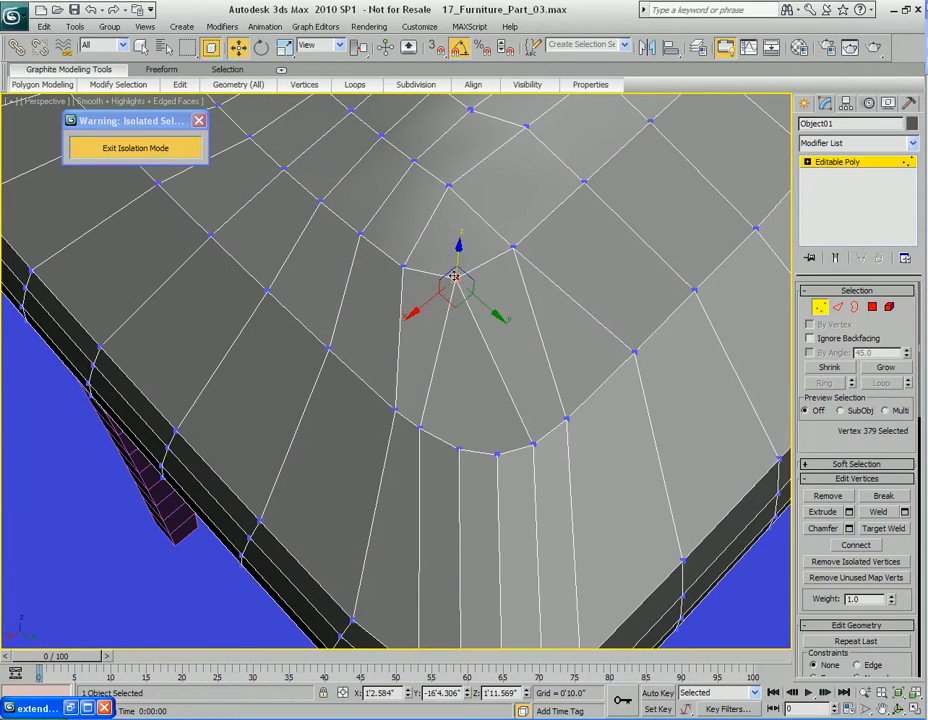
left_click_drag(410, 277, 403, 265)
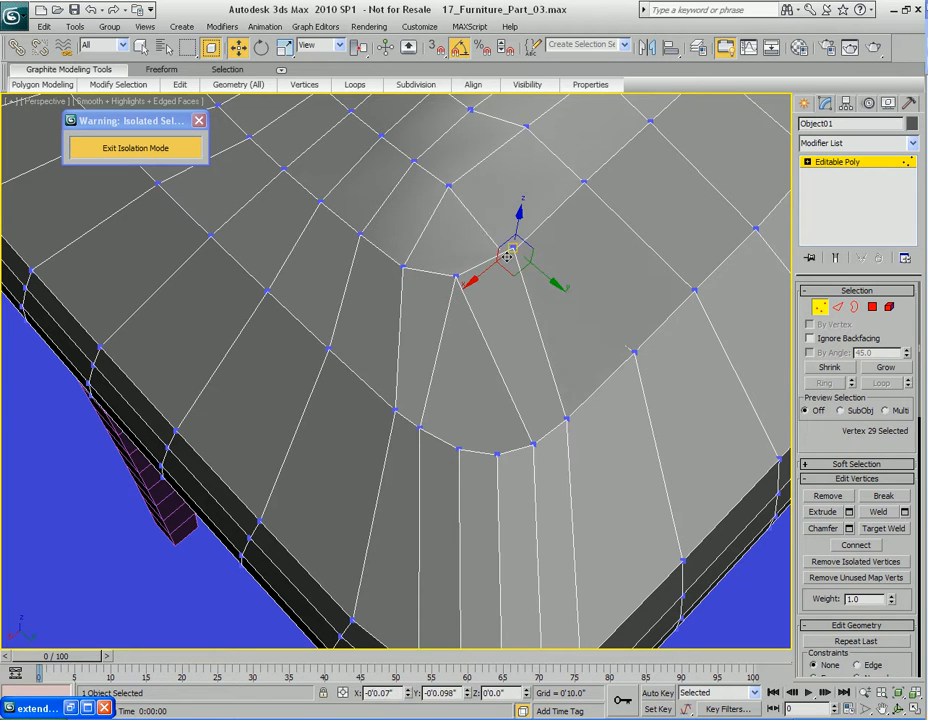
key("1")
key("1")
key("q")
right_click(577, 264)
left_click(543, 408)
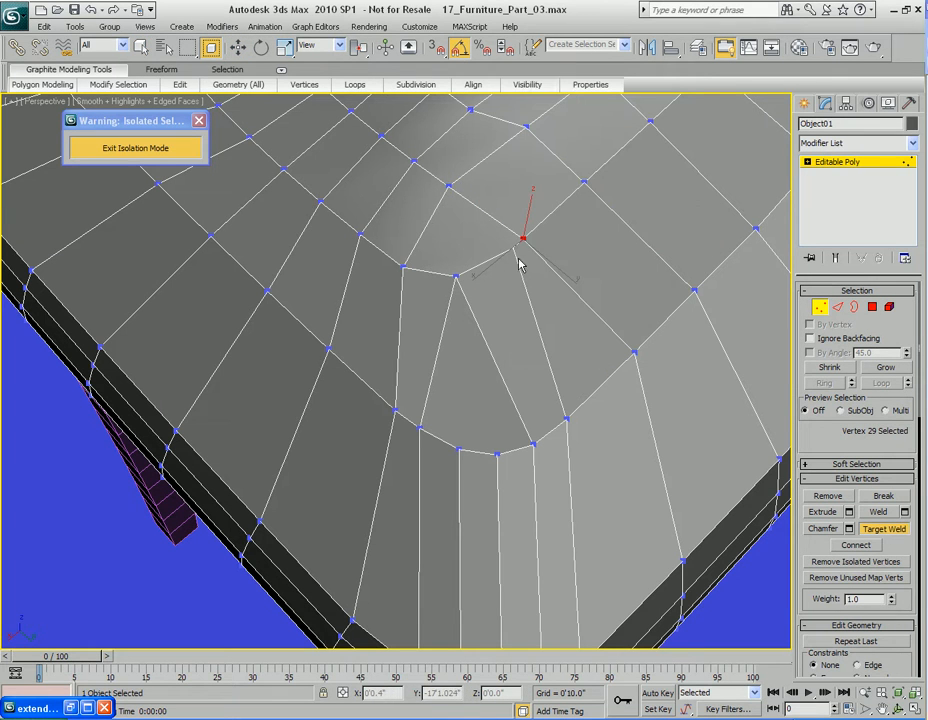
Collapse the short surplus edge on the inner curve of the cushion's front corner and adjust the merged vertex
middle_click_drag(584, 287, 431, 302, "alt")
scroll(520, 266, "down", 3)
middle_click_drag(553, 282, 350, 315)
middle_click_drag(409, 322, 373, 315)
scroll(489, 284, "up", 4)
key("2")
right_click(482, 290)
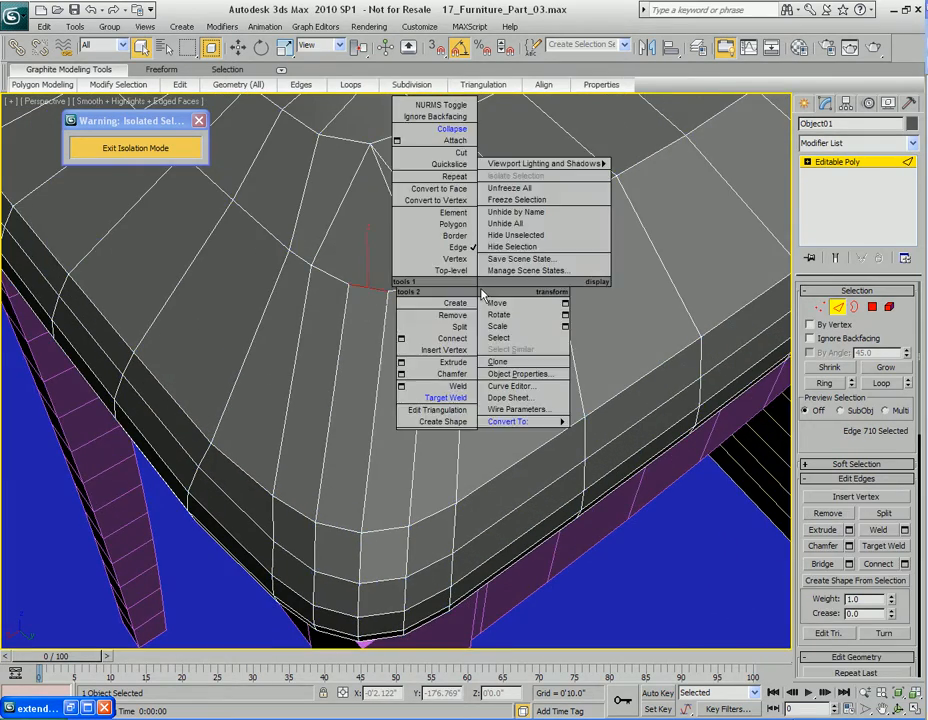
left_click(446, 132)
middle_click_drag(422, 260, 420, 295, "alt")
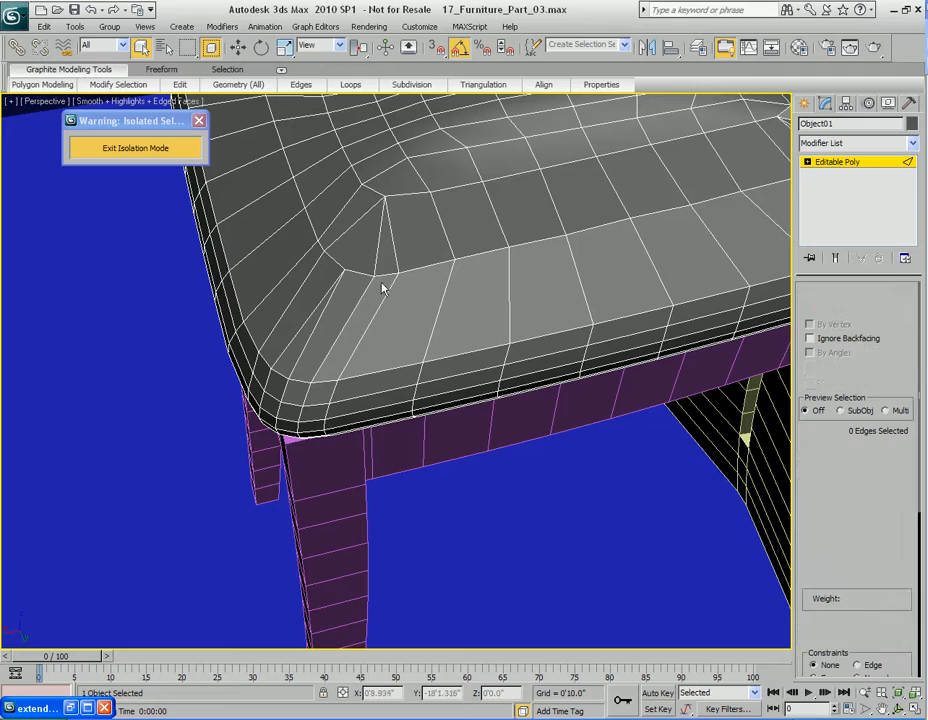
key("1")
left_click(373, 272)
key("w")
key("q")
Collapse the matching short edge at the rear corner beside the backrest and nudge the merged vertex to even out the curve
middle_click_drag(368, 275, 395, 287, "alt")
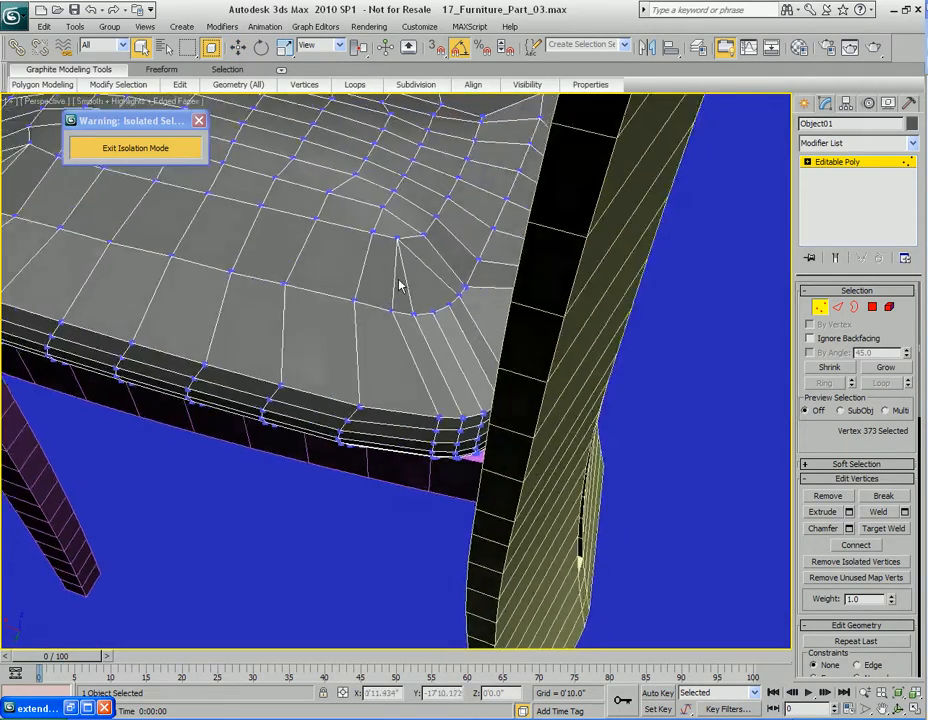
scroll(395, 287, "up", 3)
key("2")
left_click(489, 257)
right_click(464, 288)
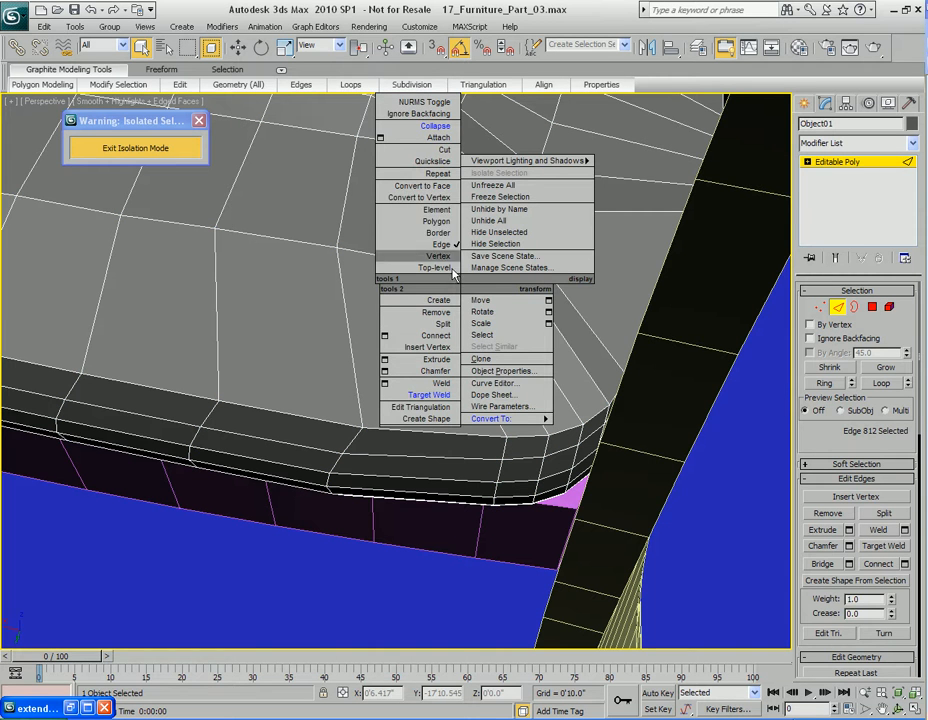
left_click(451, 126)
middle_click_drag(455, 174, 443, 304, "alt")
key("1")
left_click(430, 278)
key("w")
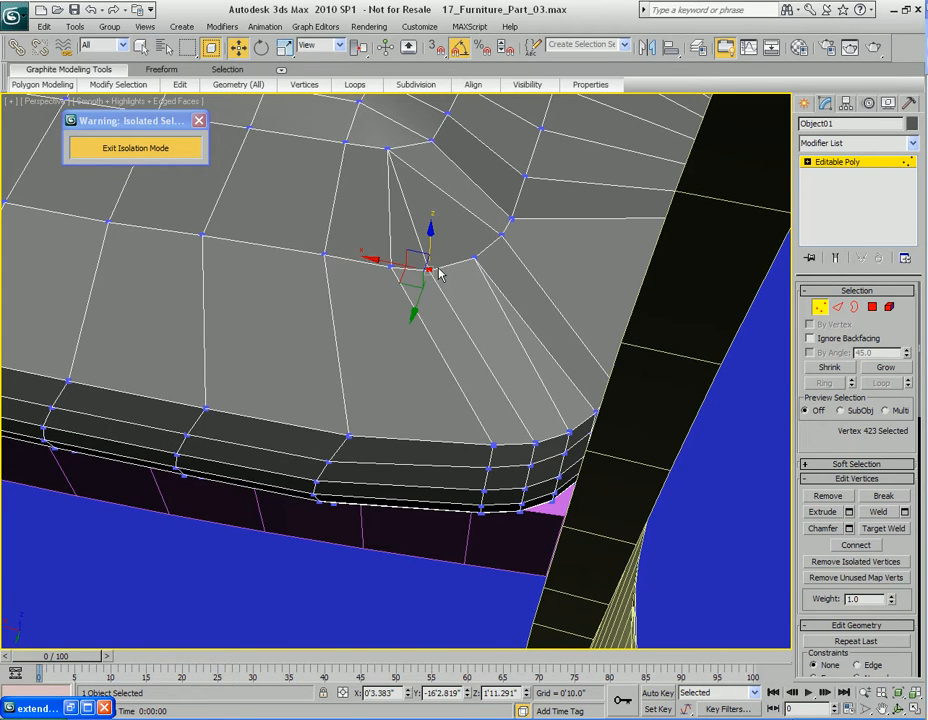
left_click_drag(430, 271, 443, 266)
key("q")
Select the full edge loop around the cushion's upper rim and scale it slightly
middle_click_drag(438, 267, 476, 284, "alt")
scroll(476, 284, "down", 3)
middle_click_drag(422, 236, 432, 351)
key("2")
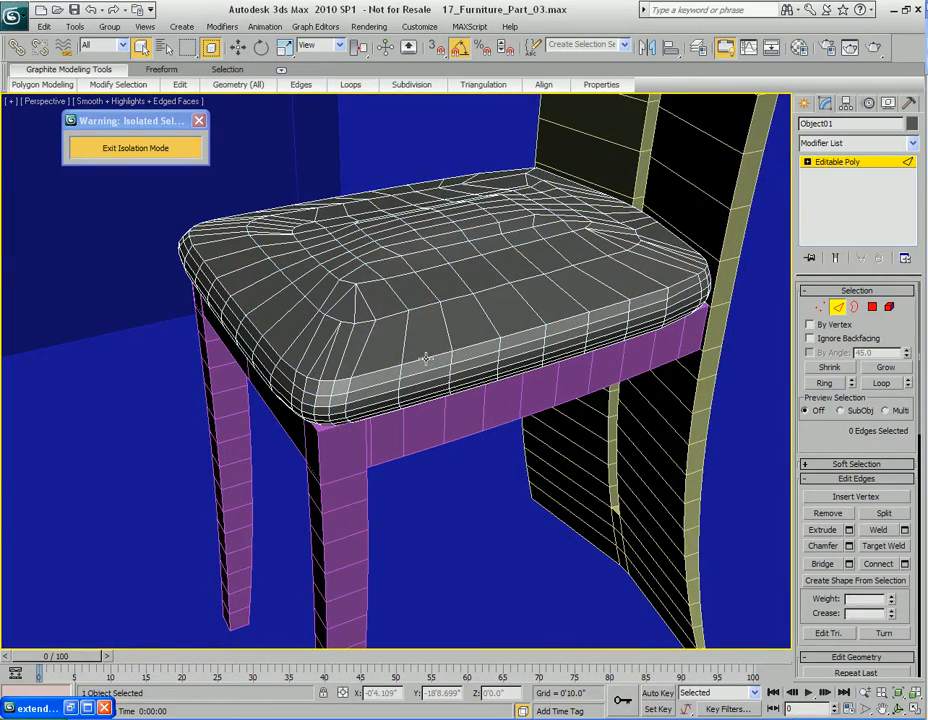
left_click(882, 384)
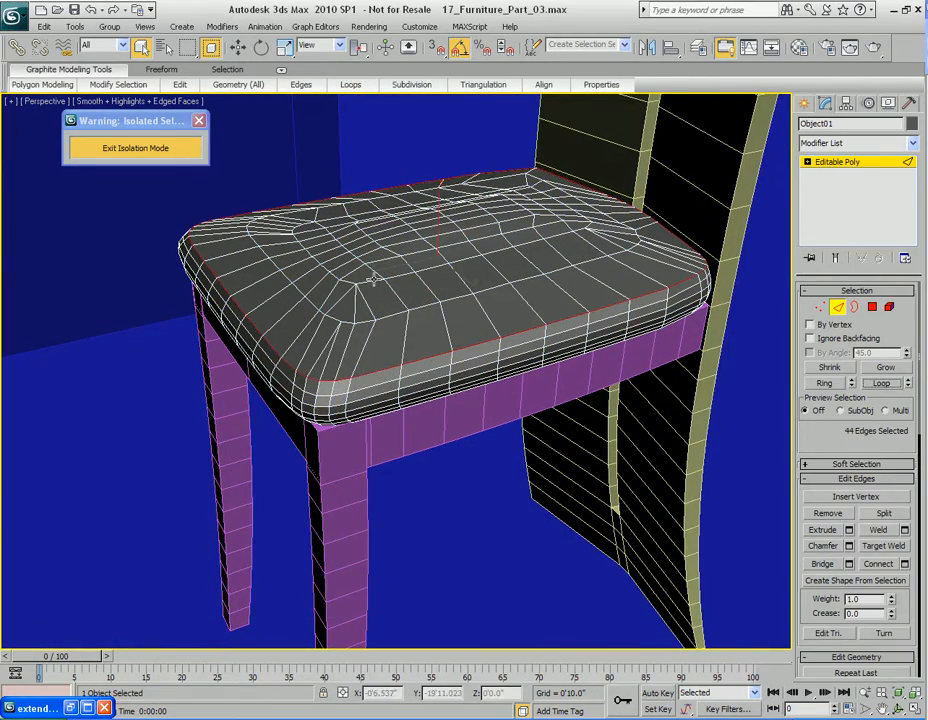
middle_click_drag(406, 296, 456, 278)
key("r")
middle_click_drag(497, 226, 499, 242, "alt")
left_click_drag(486, 260, 484, 257)
middle_click_drag(484, 257, 480, 221, "alt")
left_click_drag(470, 168, 470, 162)
middle_click_drag(454, 168, 511, 296, "alt")
key("q")
Render the perspective view to check the cushion's surface, and close the render
key("shift+q")
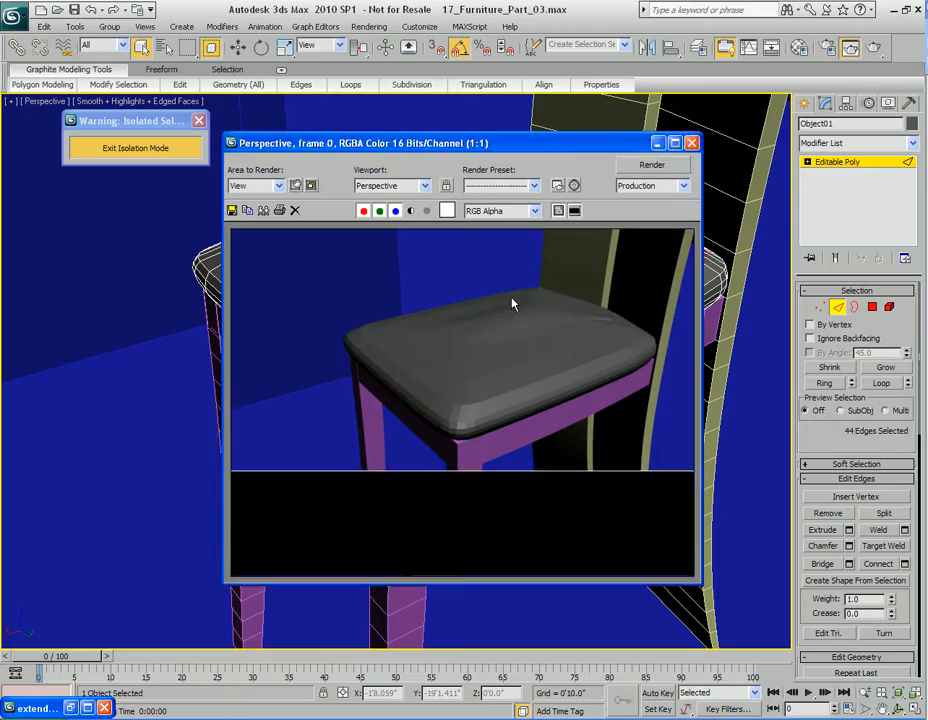
left_click(691, 143)
middle_click_drag(660, 250, 500, 285, "alt")
Select the cushion's top polygons, growing the selection from the raised centre out to the upper rim loop
key("1")
key("4")
left_click(884, 368)
left_click(884, 368)
left_click(884, 368)
left_click(884, 368)
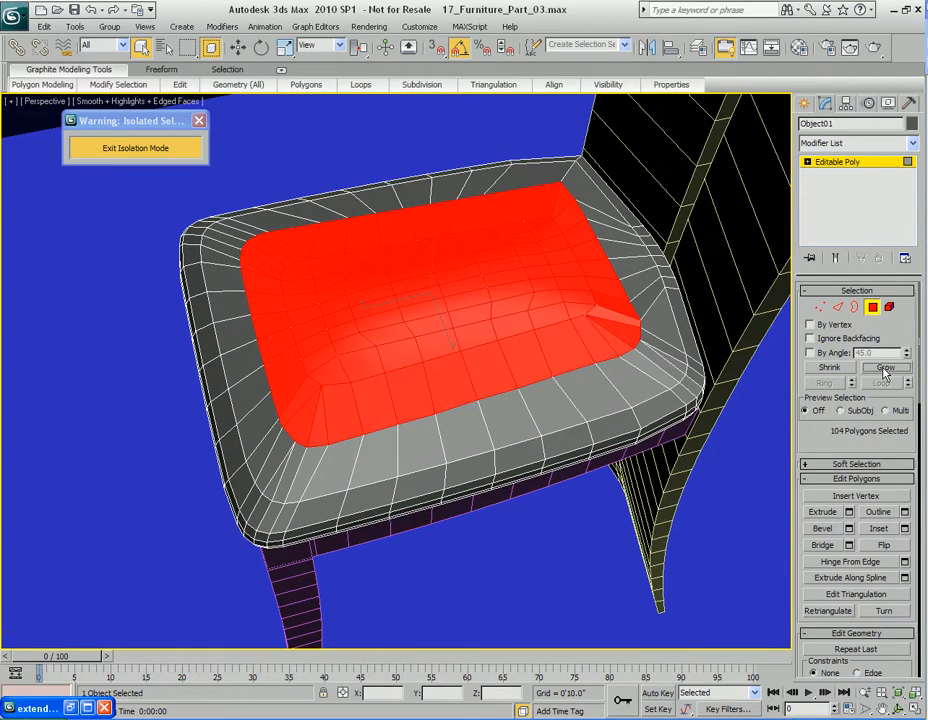
left_click(884, 368)
middle_click_drag(632, 327, 619, 330, "alt")
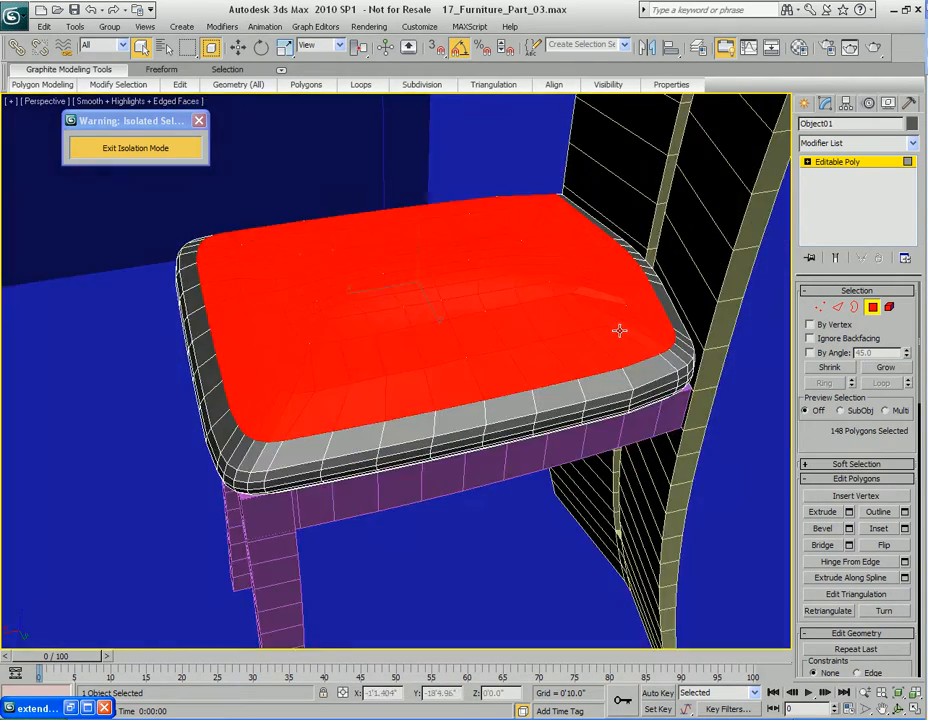
Apply a Relax modifier to the selected top polygons with a relax value of 0.85 and 1 iteration
left_click(231, 27)
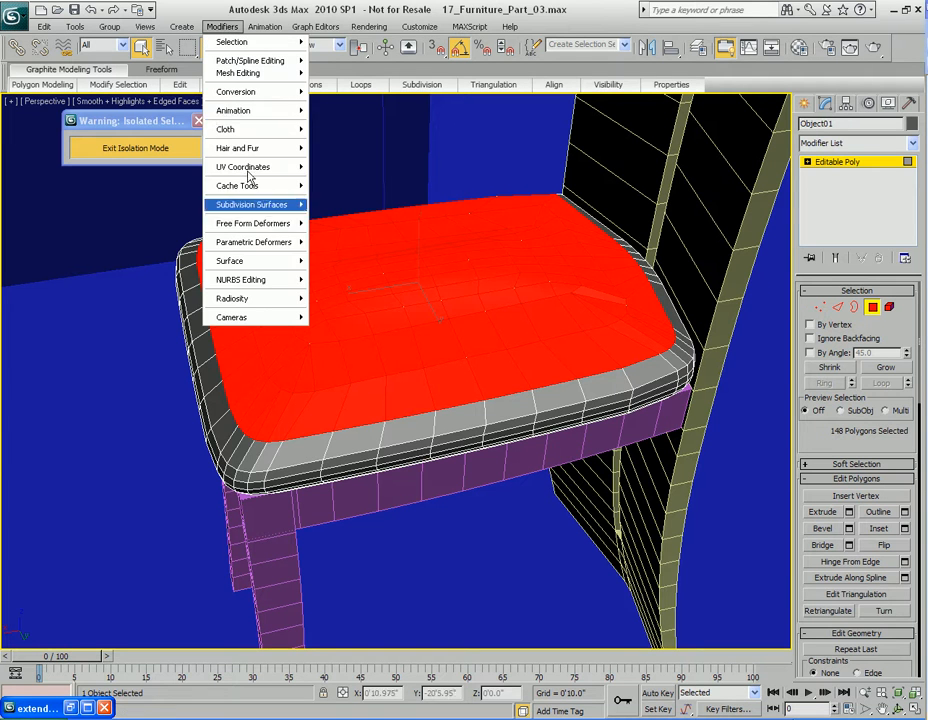
mouse_move(257, 247)
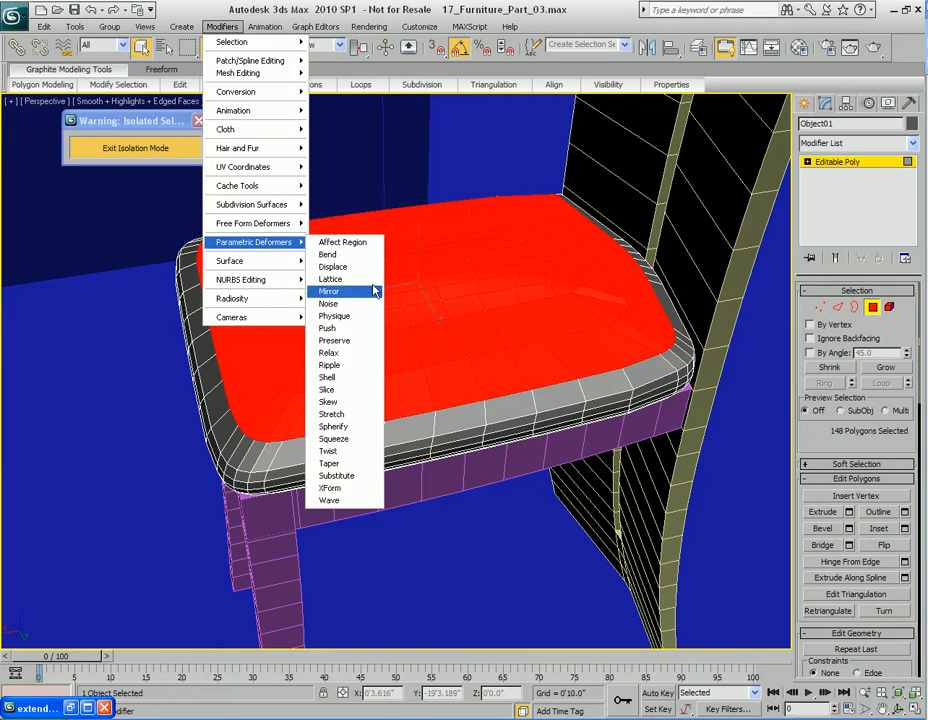
left_click(336, 354)
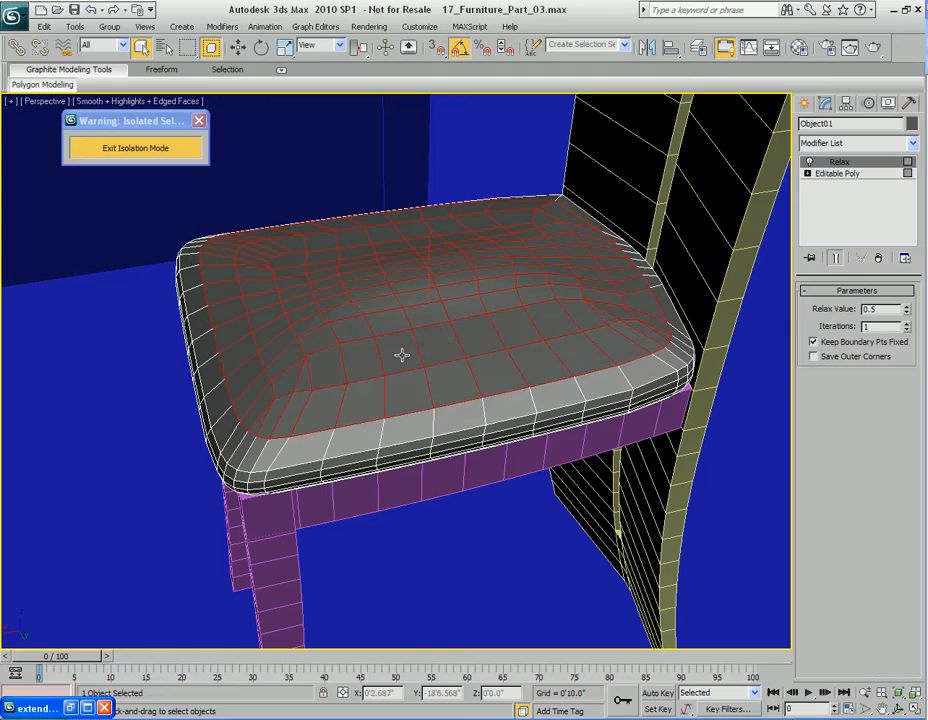
scroll(460, 381, "up", 5)
middle_click_drag(445, 379, 432, 364)
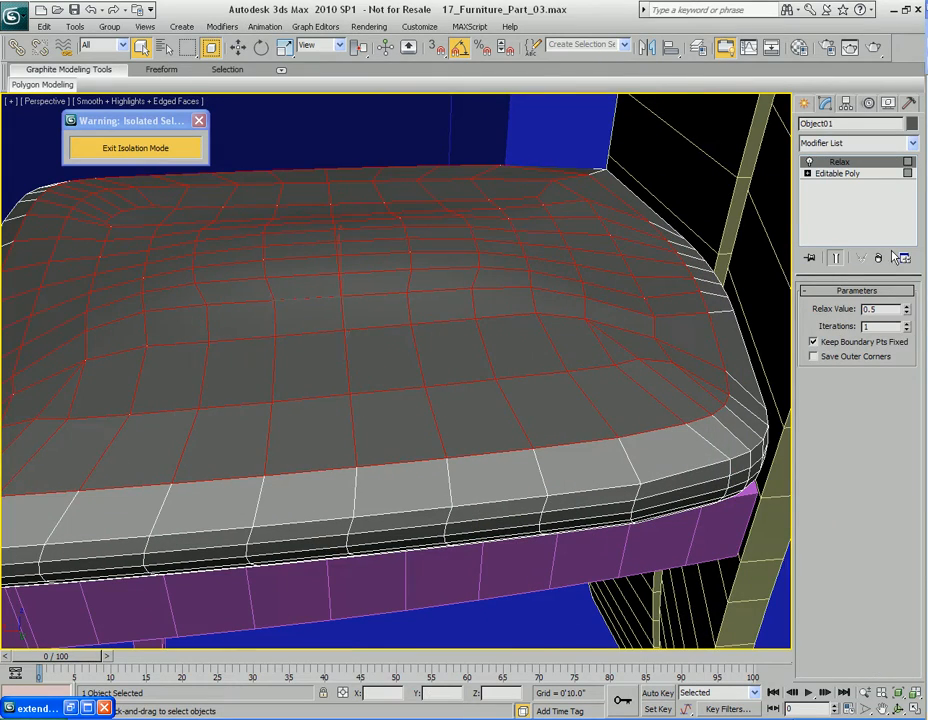
left_click_drag(908, 316, 894, 285)
left_click(907, 324)
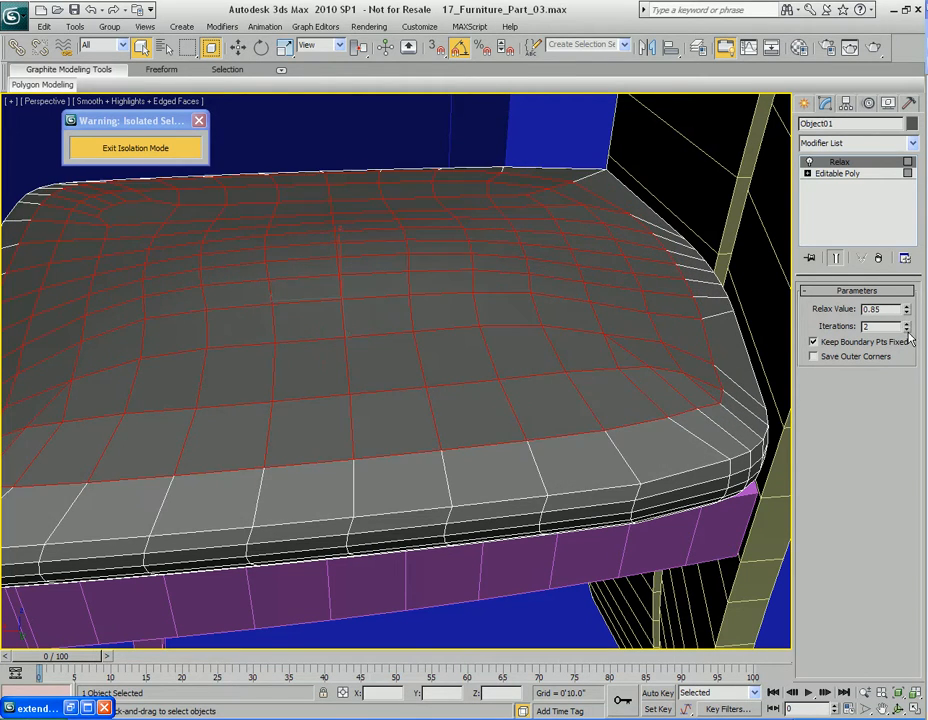
left_click(907, 330)
Collapse the cushion's whole modifier stack into the editable poly
middle_click_drag(560, 330, 525, 326, "alt")
right_click(860, 215)
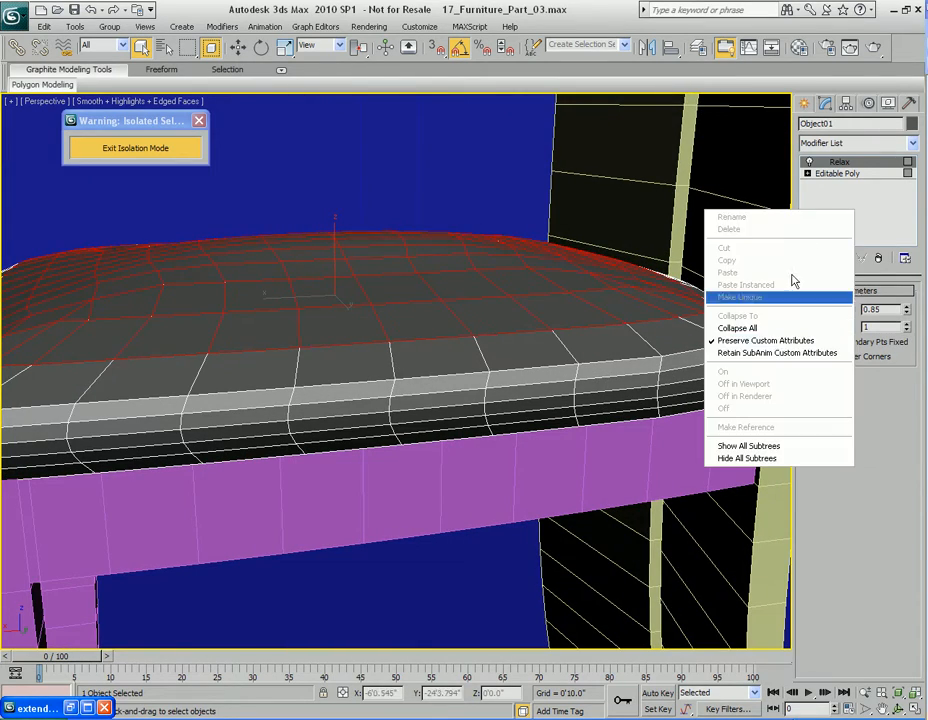
left_click(781, 328)
Select all of the cushion's polygons and auto smooth them with a threshold of 45
middle_click_drag(400, 338, 477, 350, "alt")
key("4")
key("ctrl+a")
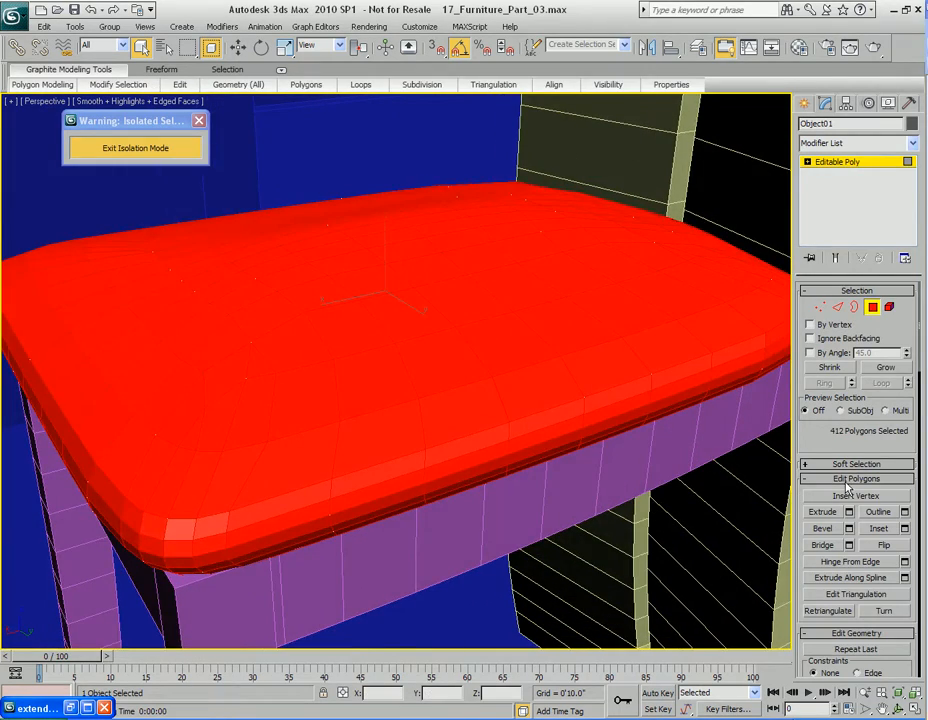
scroll(853, 508, "down", 10)
scroll(826, 510, "down", 5)
scroll(840, 500, "down", 2)
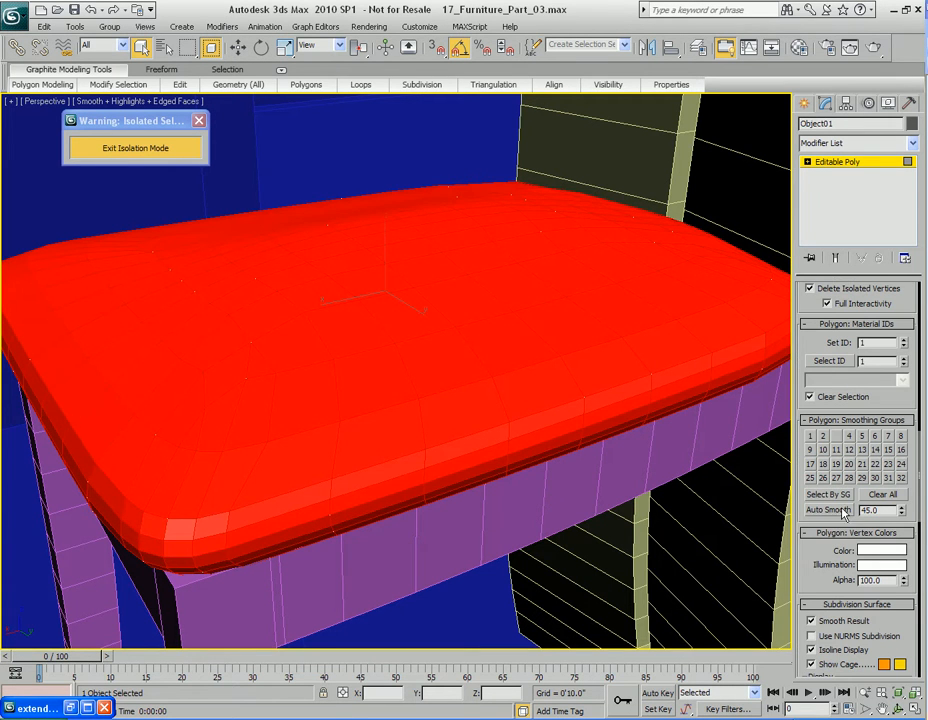
left_click(842, 515)
Render the chair from several angles to check the cushion's smoothing, and leave polygon editing
scroll(586, 425, "down", 6)
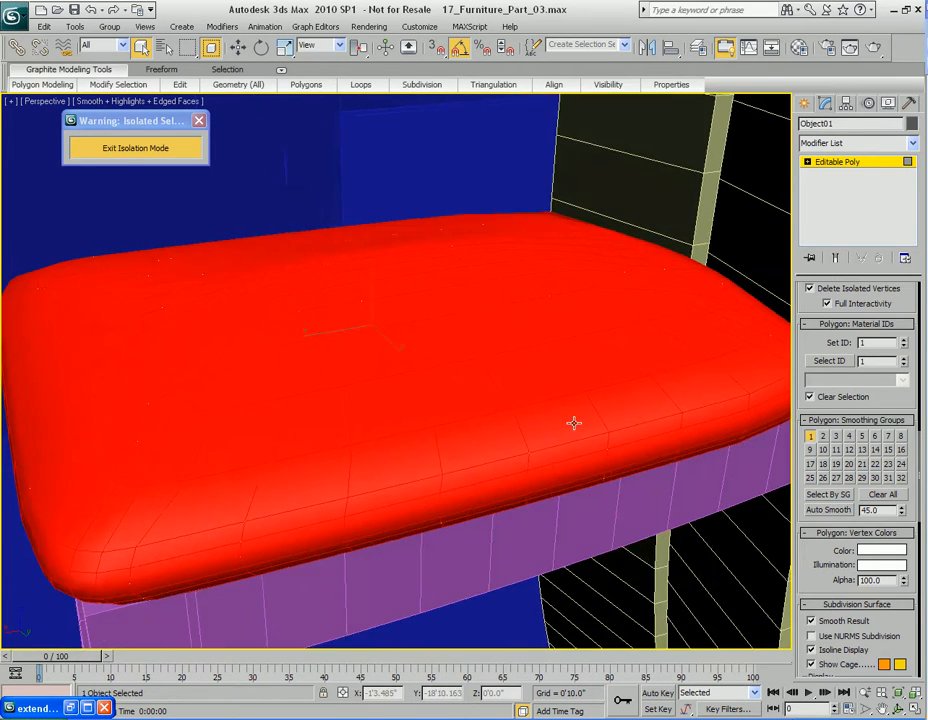
key("shift+q")
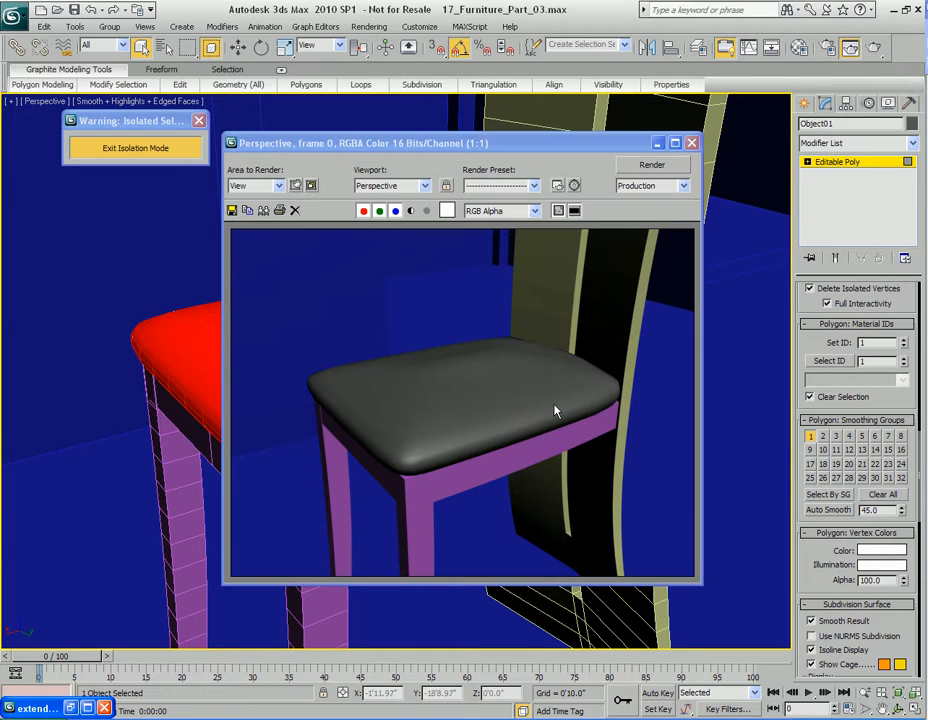
left_click(692, 143)
middle_click_drag(660, 230, 551, 286, "alt")
key("shift+q")
left_click(692, 143)
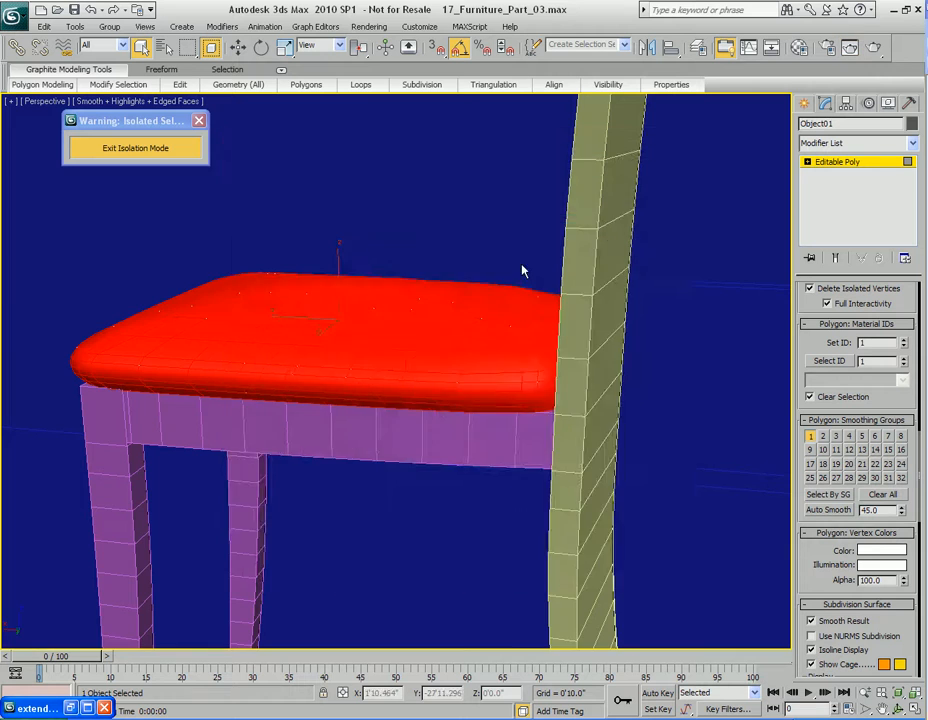
middle_click_drag(604, 232, 481, 280, "alt")
key("shift+q")
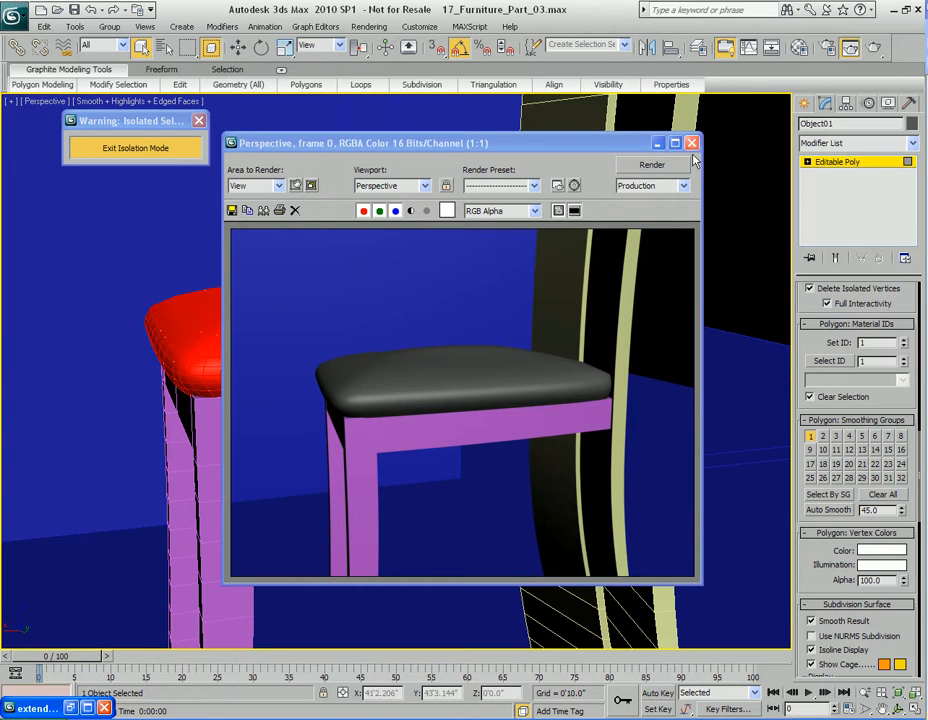
left_click(692, 143)
middle_click_drag(640, 260, 600, 320, "alt")
key("shift+q")
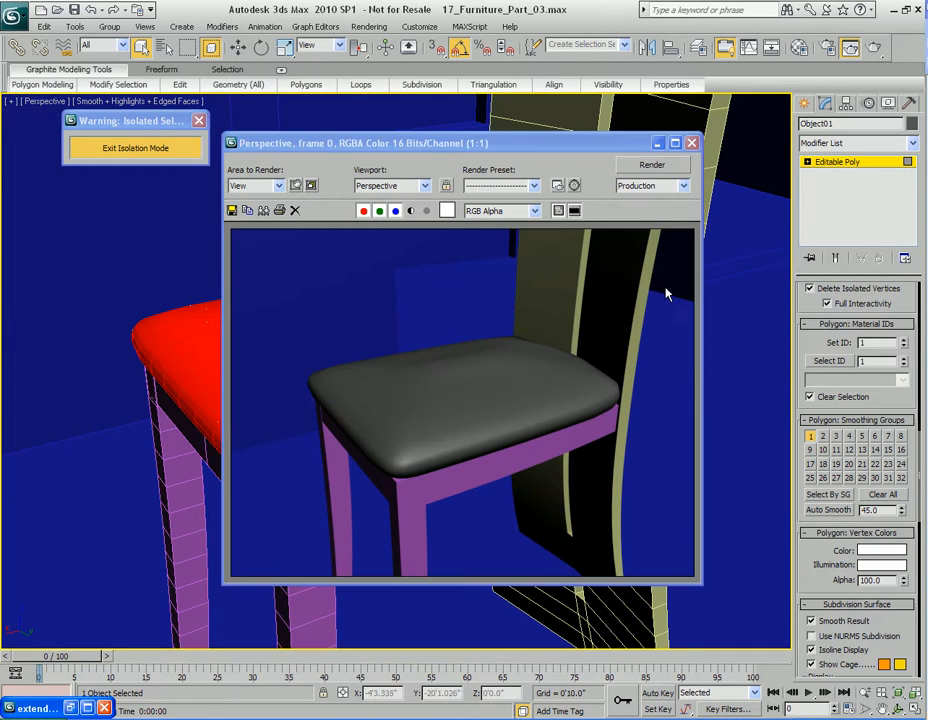
left_click(692, 143)
middle_click_drag(429, 381, 471, 329, "alt")
scroll(471, 329, "up", 5)
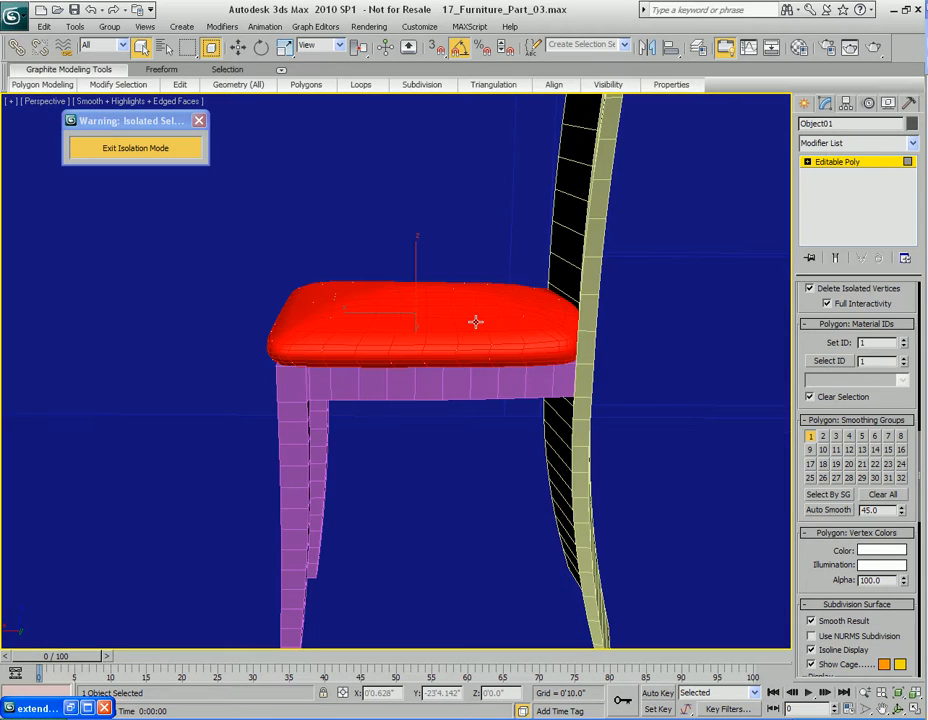
key("4")
mouse_move(458, 367)
middle_mouse_down("alt")
mouse_move(458, 352)
mouse_move(487, 356)
mouse_move(499, 316)
mouse_move(520, 300)
mouse_move(584, 331)
mouse_move(493, 368)
middle_mouse_up("alt")
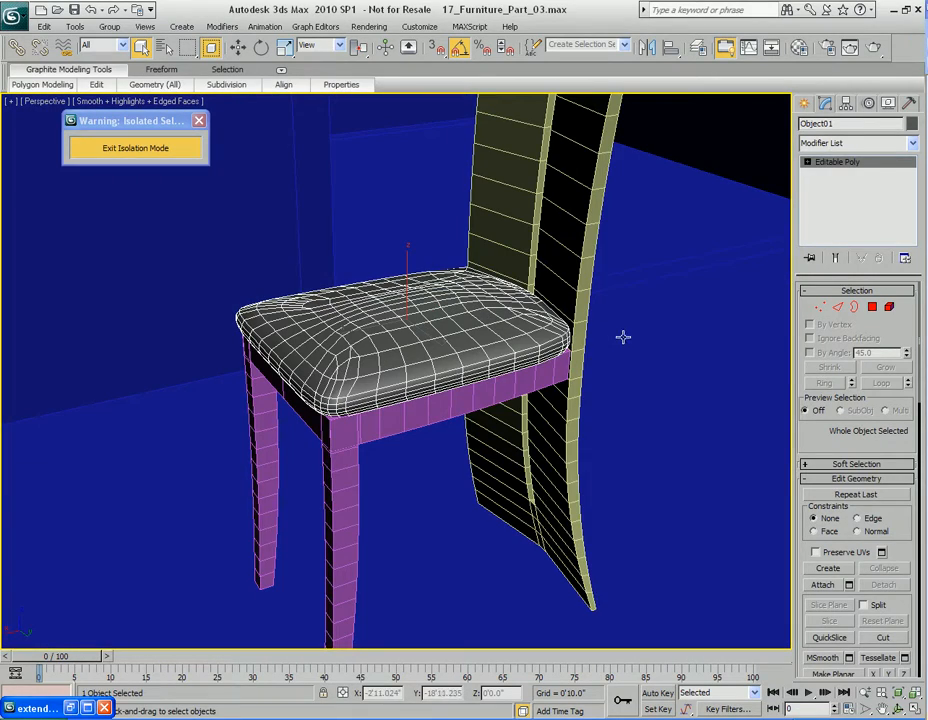
Clone an underside polygon of the chair's side rail near the front leg to a new object, scaled to about 68% in X and Y
left_click(431, 388)
middle_click_drag(431, 388, 440, 361, "alt")
middle_click_drag(502, 350, 467, 377)
middle_click_drag(532, 334, 468, 301)
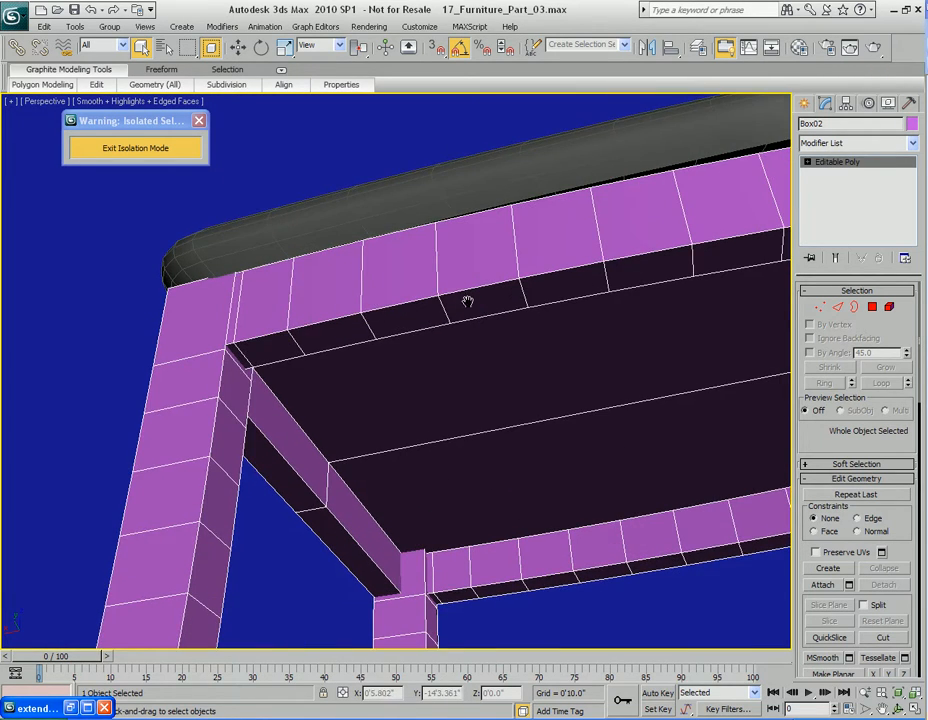
middle_click_drag(413, 315, 443, 313)
key("4")
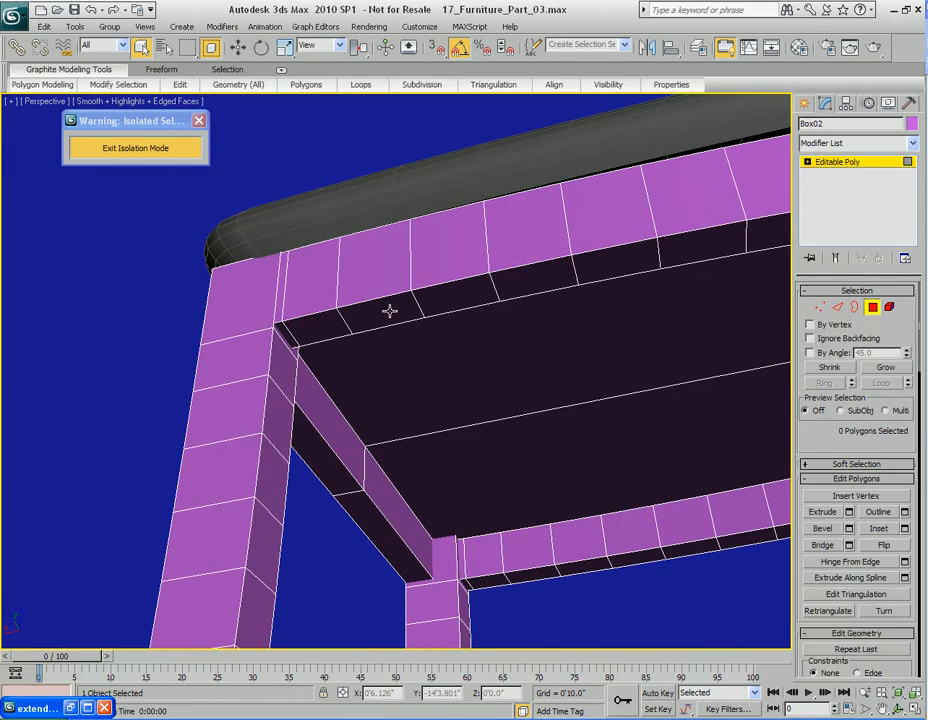
middle_click_drag(410, 352, 415, 317, "alt")
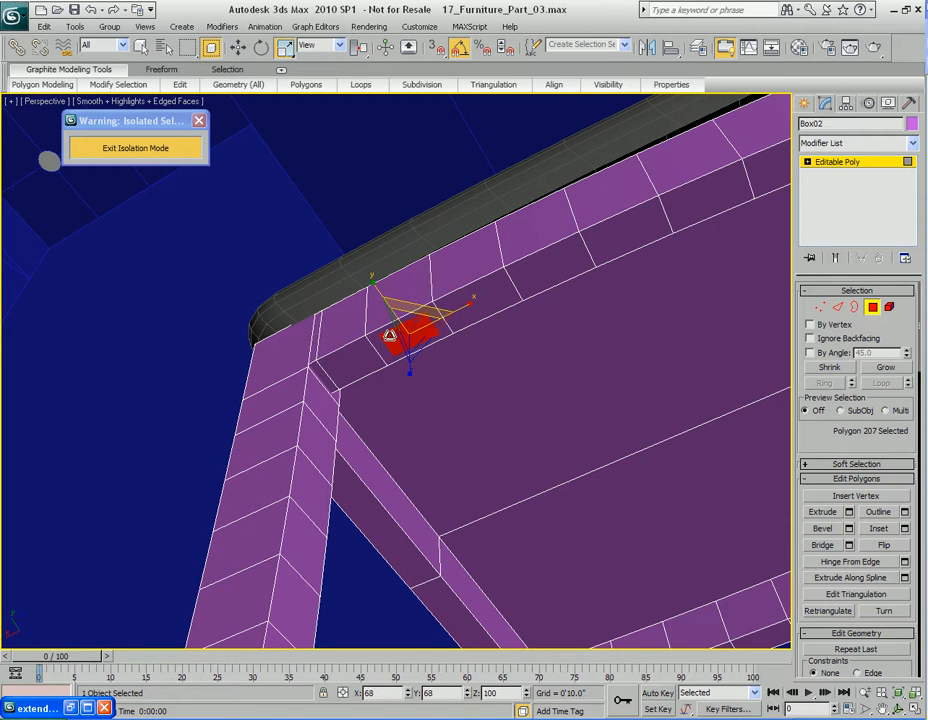
left_click_drag(385, 341, 500, 375, "shift")
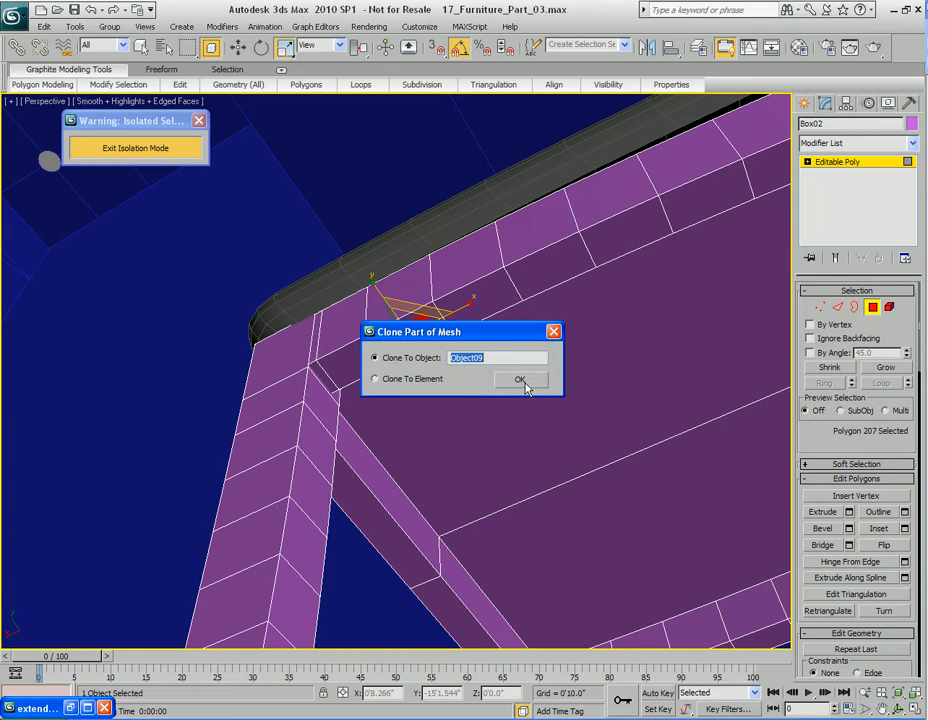
left_click(528, 378)
Select the cloned polygon object under the side rail and change its object color to green
key("4")
key("q")
left_click(411, 338)
left_click(411, 334)
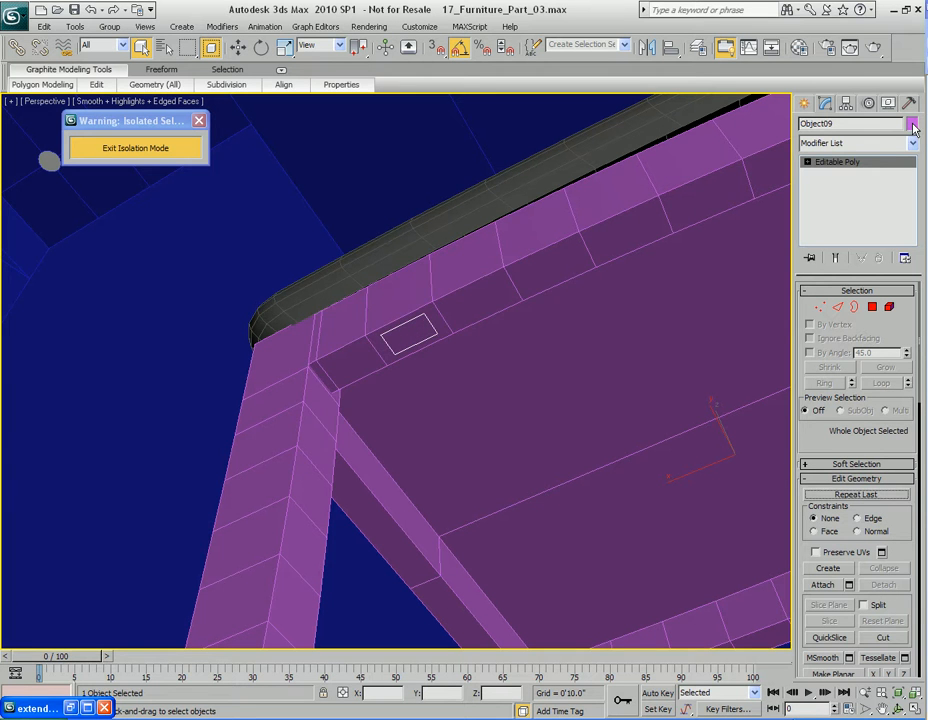
left_click(911, 124)
left_click(435, 324)
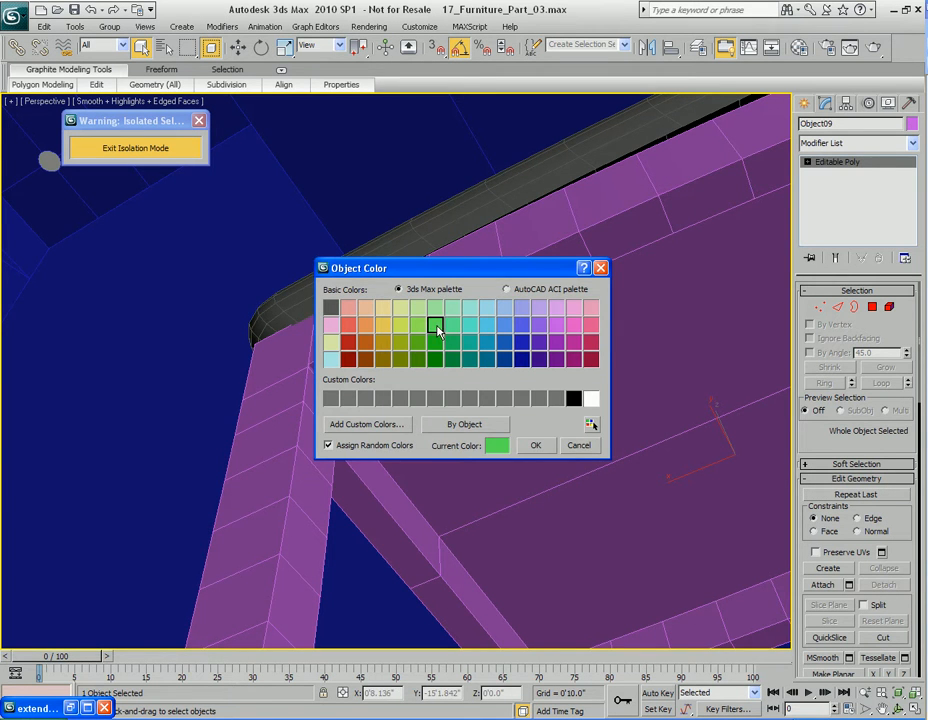
left_click(535, 445)
Extrude the green object's polygon downward into a small block beneath the side rail, and leave polygon editing
middle_click_drag(499, 306, 512, 311, "alt")
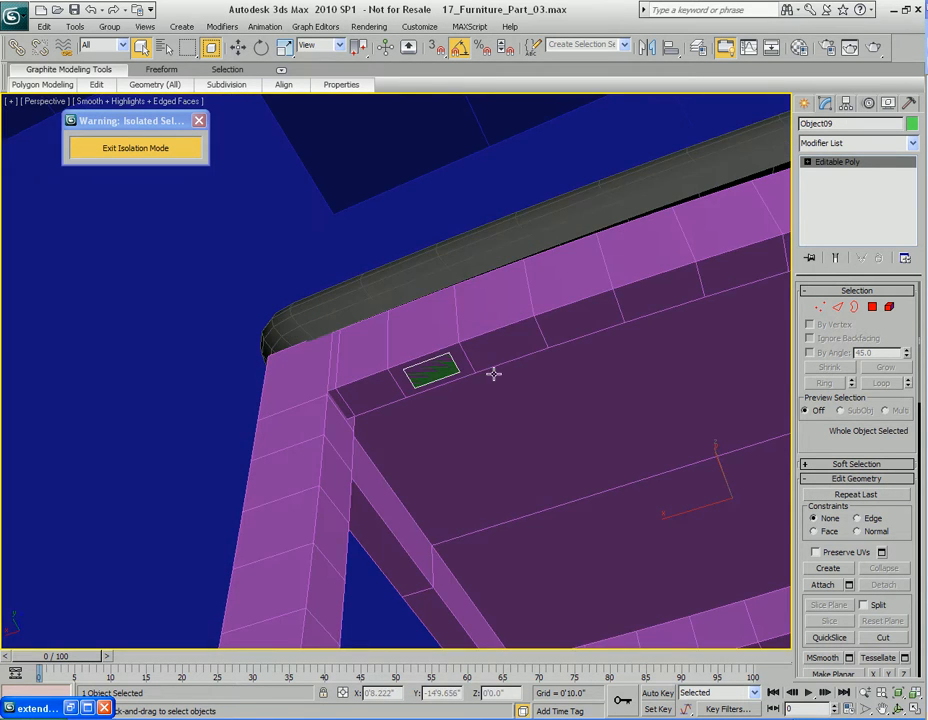
key("4")
middle_click_drag(480, 348, 505, 336, "alt")
key("z")
scroll(495, 323, "down", 3)
key("shift+e")
left_click_drag(447, 325, 447, 321)
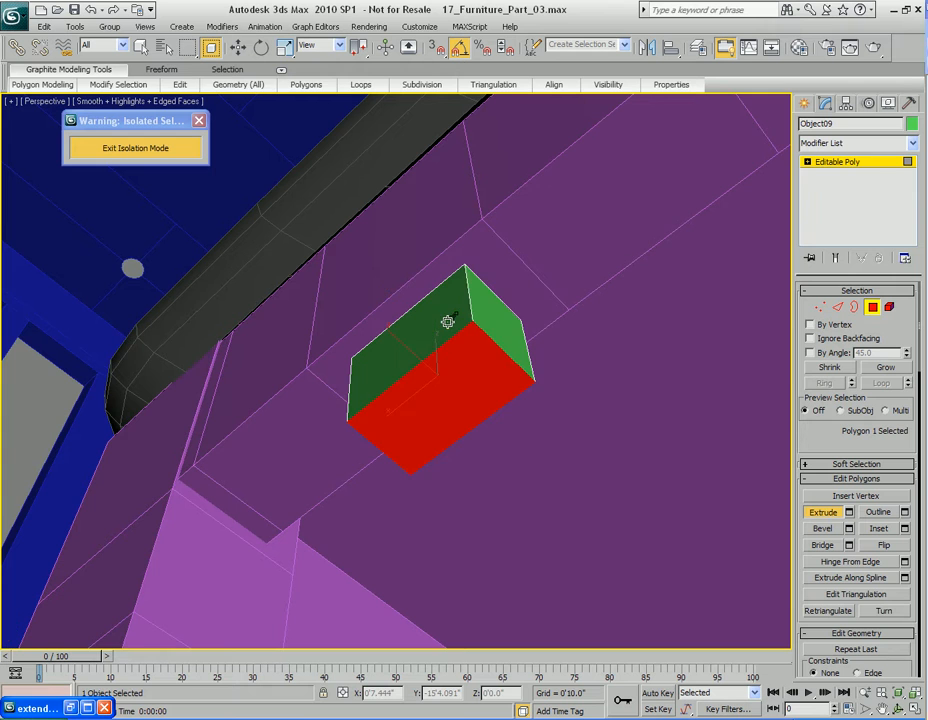
middle_click_drag(447, 321, 495, 321, "alt")
key("6")
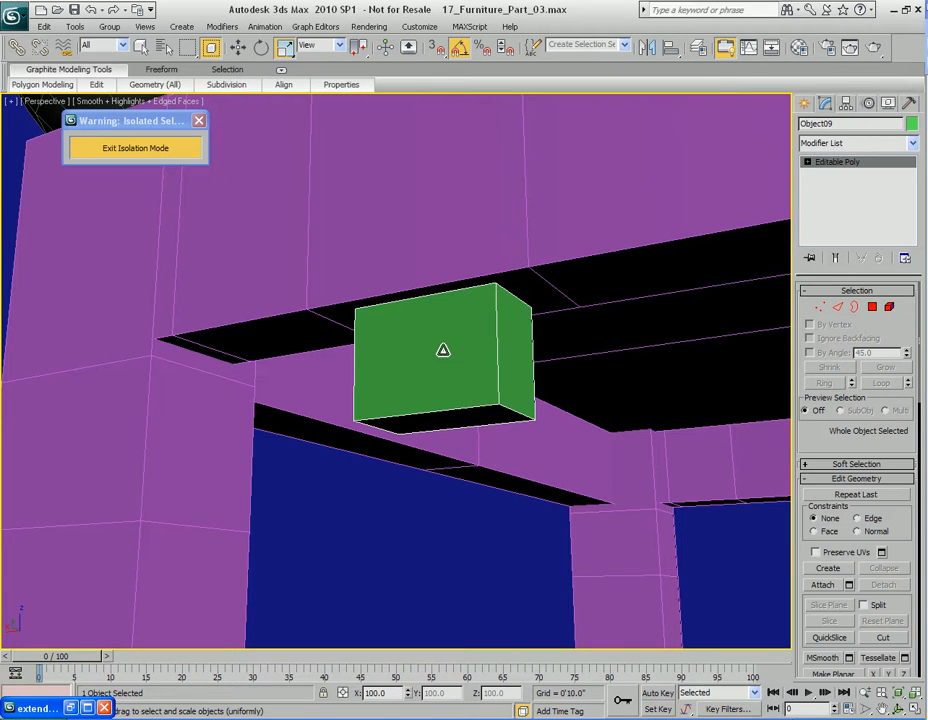
right_click(449, 362)
key("4")
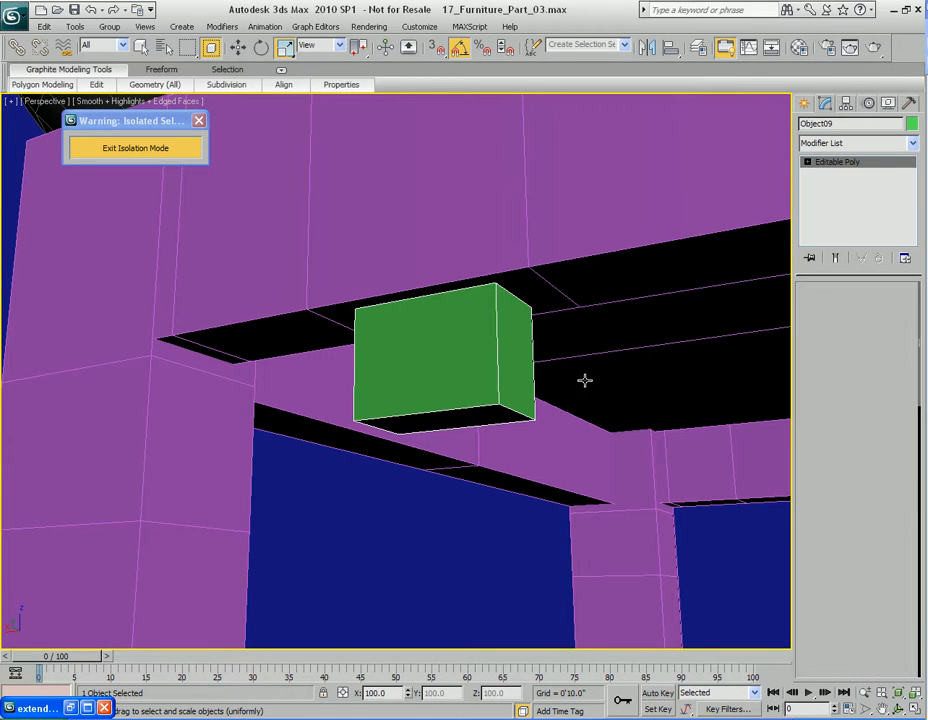
Extrude the green block's outer side polygon outward, away from the chair's side rail
left_click(431, 327)
middle_click_drag(462, 363, 503, 317, "alt")
key("shift+e")
left_click_drag(435, 352, 436, 341)
mouse_move(436, 341)
middle_mouse_down("alt")
mouse_move(451, 313)
mouse_move(443, 321)
middle_mouse_up("alt")
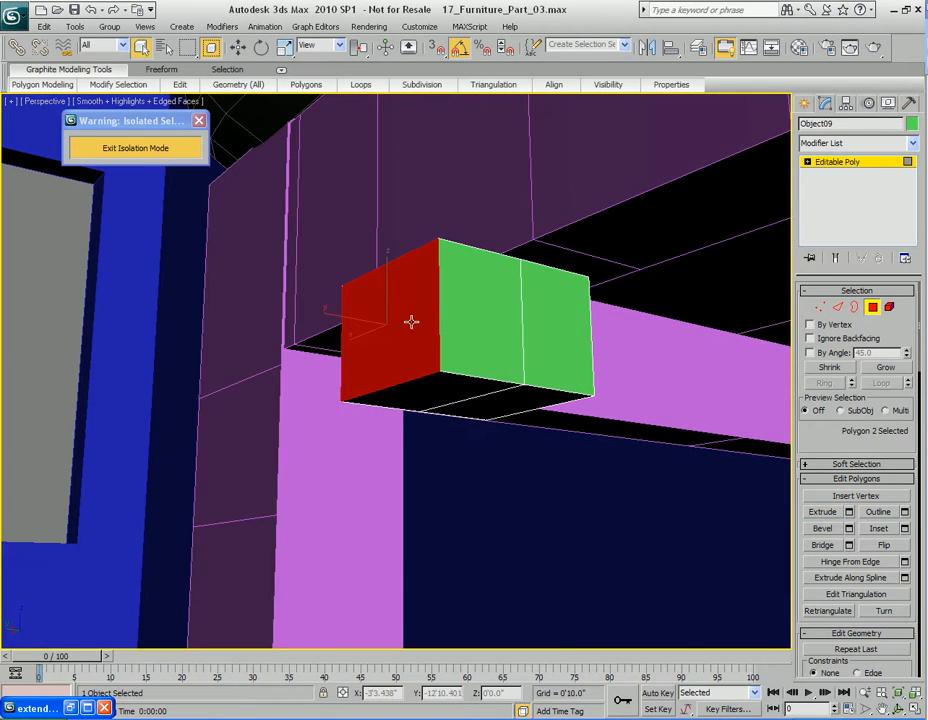
left_click_drag(404, 311, 408, 306)
right_click(409, 305)
Extrude the top polygon of the block's outer section upward into a vertical arm post beside the cushion
middle_click_drag(437, 292, 517, 384, "alt")
key("w")
key("q")
left_click(423, 309)
key("shift+e")
left_click_drag(465, 414, 473, 325)
right_click(473, 325)
Adjust the arm post's height by moving its top polygon vertically
scroll(496, 262, "down", 4)
middle_click_drag(501, 244, 489, 305, "alt")
key("w")
middle_click_drag(417, 148, 406, 194, "alt")
middle_click_drag(353, 131, 354, 311)
middle_click_drag(416, 362, 460, 265, "alt")
scroll(507, 379, "up", 5)
mouse_move(352, 214)
left_mouse_down()
mouse_move(348, 189)
mouse_move(352, 239)
left_mouse_up()
Extrude a short section on top of the arm post and fine-tune its height
middle_click_drag(367, 283, 457, 303, "alt")
key("shift+e")
left_click_drag(397, 329, 397, 319)
key("w")
middle_click_drag(520, 330, 440, 294, "alt")
left_click_drag(358, 224, 359, 209)
middle_click_drag(359, 209, 441, 282, "alt")
Select the eight vertices of the post's top section and raise them about 1.9 inches
key("1")
left_click_drag(293, 216, 447, 330)
mouse_move(415, 266)
middle_mouse_down("alt")
mouse_move(414, 257)
mouse_move(416, 276)
middle_mouse_up("alt")
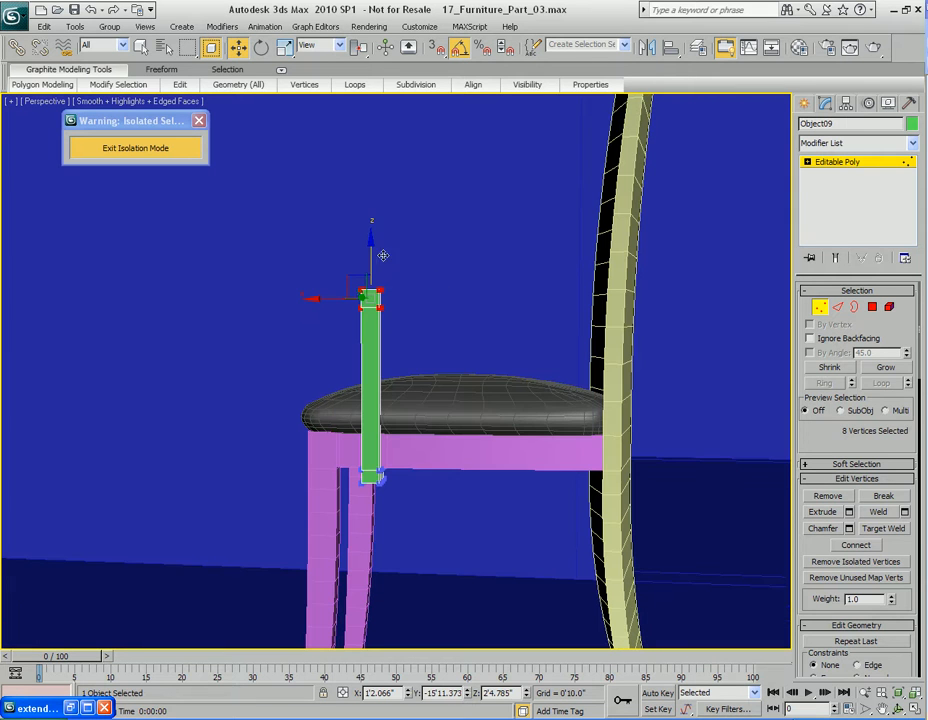
left_click_drag(372, 248, 375, 208)
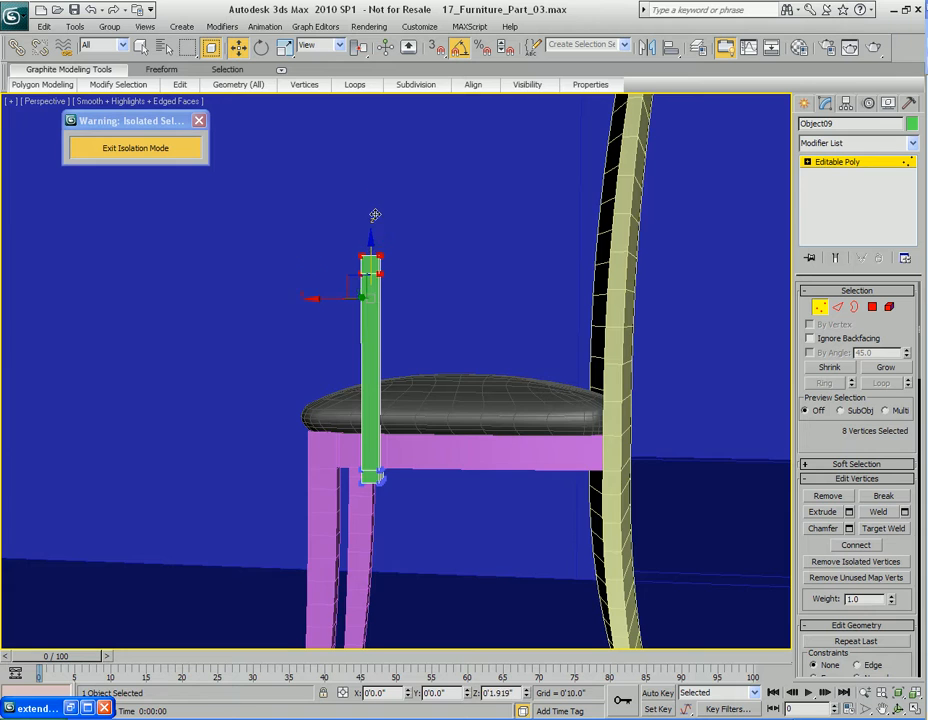
middle_click_drag(465, 226, 469, 245)
Examine the chair's armrest in the reference picture extendable-dining-table.jpg
key("q")
left_click(68, 707)
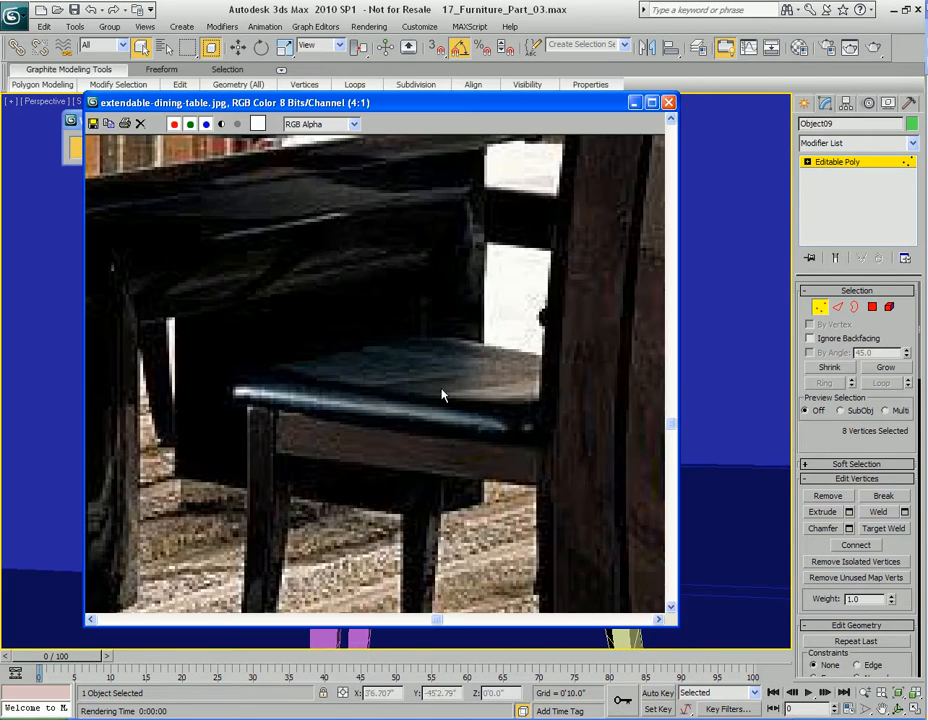
middle_click_drag(203, 445, 316, 436)
scroll(318, 436, "down", 1)
middle_click_drag(208, 440, 555, 412)
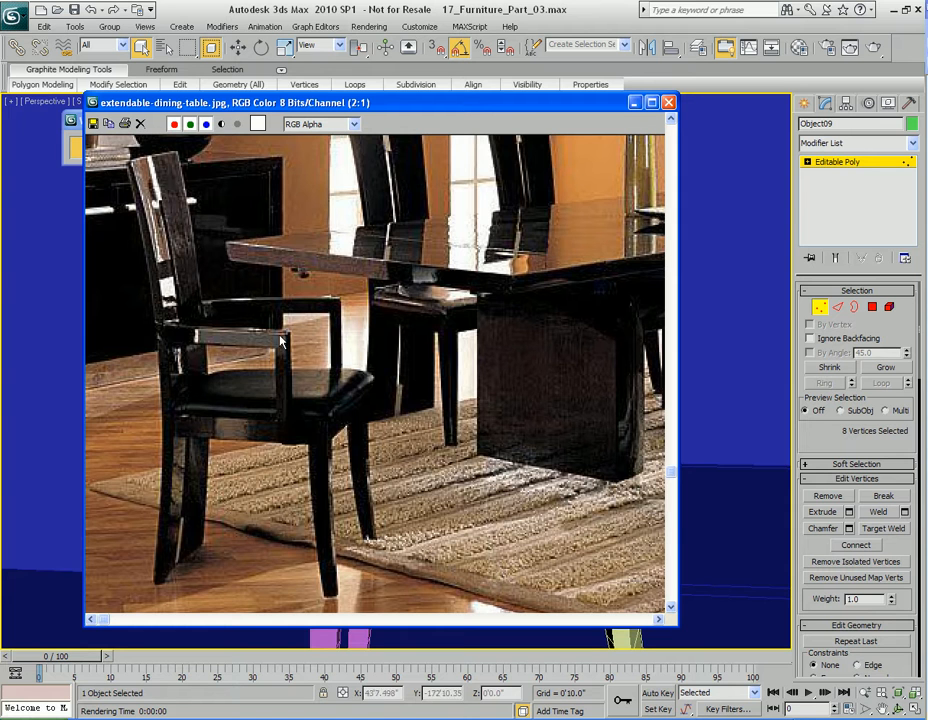
left_click(634, 103)
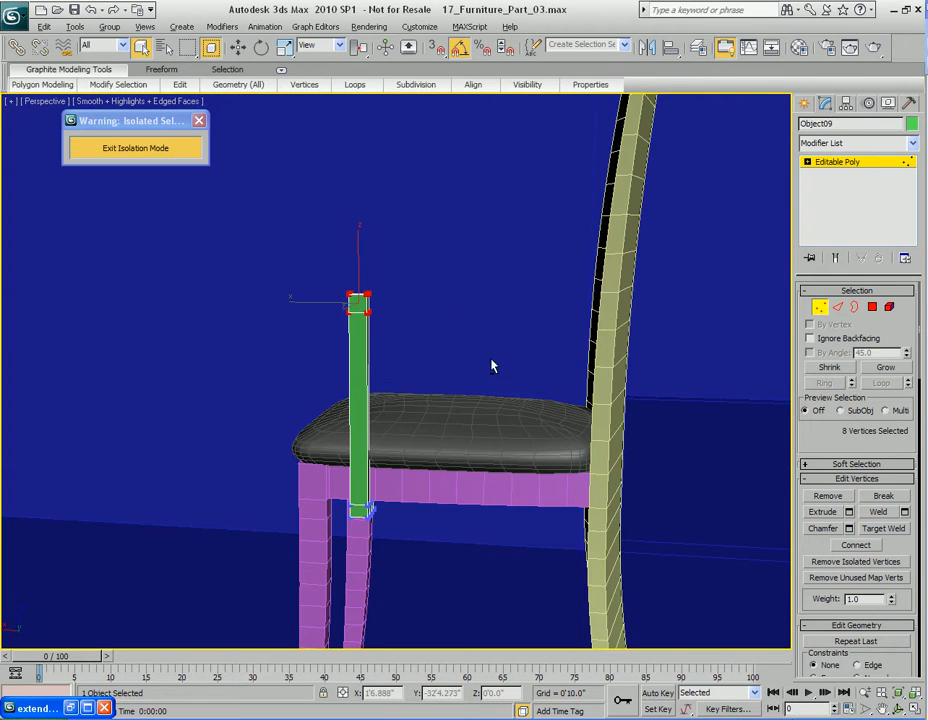
Add the post's lower outer vertices to the selection and move all 16 along Y, away from the cushion
middle_click_drag(491, 366, 509, 315, "alt")
middle_click_drag(458, 190, 482, 352, "alt")
left_click_drag(490, 338, 406, 439, "ctrl")
middle_click_drag(406, 439, 454, 364, "alt")
key("alt+x")
key("w")
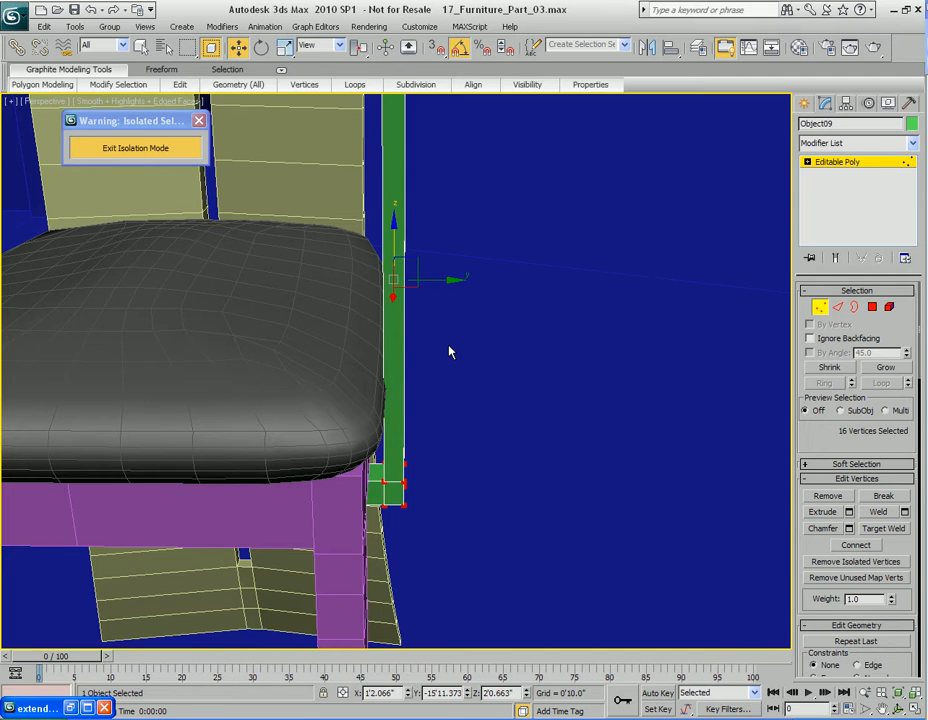
scroll(450, 351, "up", 2)
left_click_drag(444, 233, 454, 233)
middle_click_drag(420, 334, 453, 323)
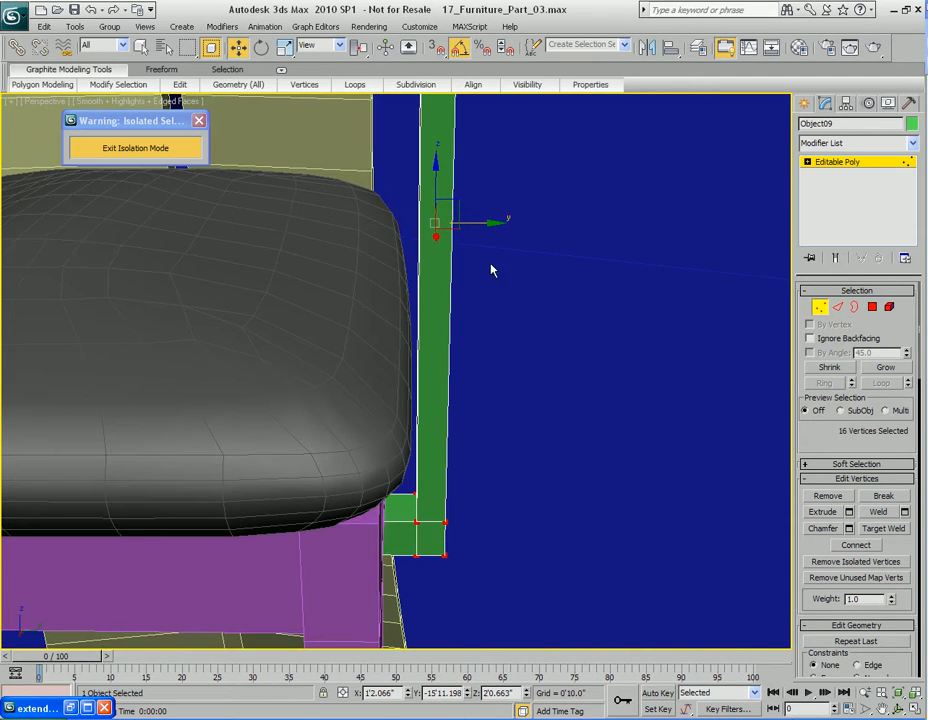
left_click_drag(484, 225, 484, 224)
middle_click_drag(580, 314, 371, 325, "alt")
Extrude the rear-facing polygon of the post's top section backward into a long armrest toward the chair back
scroll(470, 323, "down", 4)
scroll(371, 325, "up", 1)
key("4")
middle_click_drag(389, 276, 424, 332)
scroll(424, 332, "down", 2)
key("q")
scroll(424, 332, "up", 3)
left_click(359, 242)
middle_click_drag(380, 270, 437, 356, "alt")
key("shift+e")
left_click_drag(356, 306, 360, 234)
right_click(396, 269)
Adjust the armrest's length by moving its rear end polygon along X to about 0'0.488"
middle_click_drag(628, 414, 570, 325)
middle_click_drag(570, 325, 420, 365)
key("w")
left_click_drag(370, 392, 375, 391)
middle_click_drag(431, 396, 486, 529, "alt")
middle_click_drag(486, 529, 545, 417)
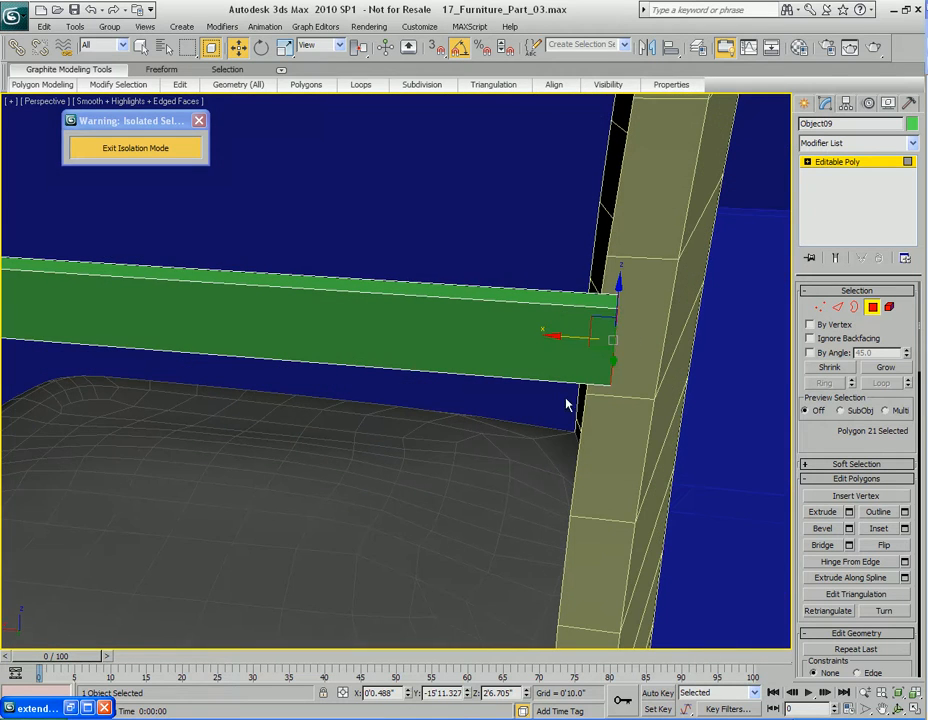
Study how the armrest joins the chair back in the reference picture
middle_click_drag(644, 315, 386, 421, "alt")
left_click(70, 708)
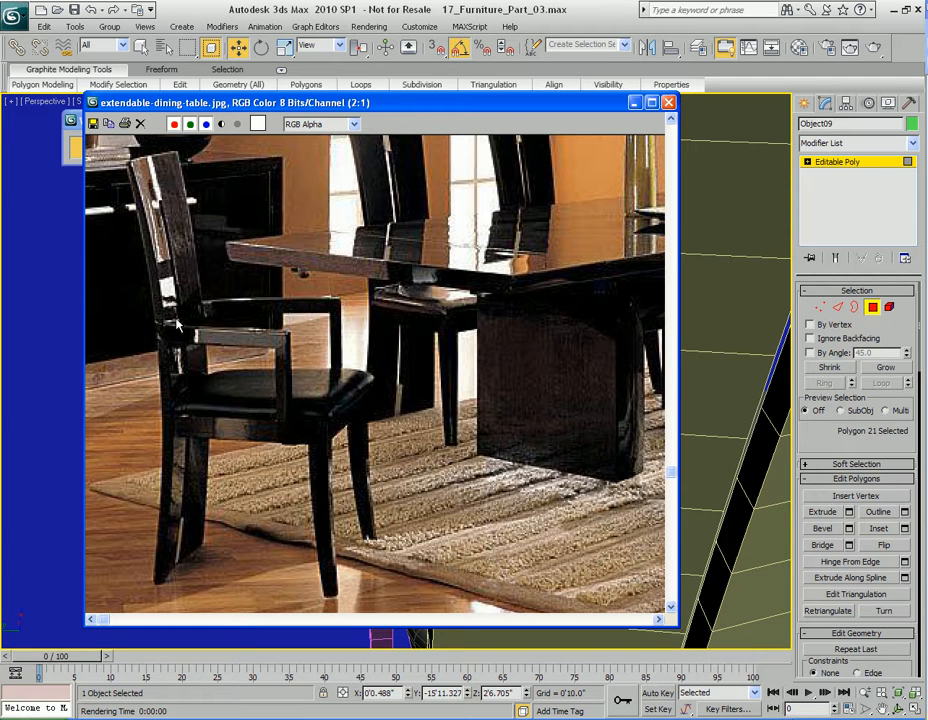
middle_click_drag(447, 335, 240, 331)
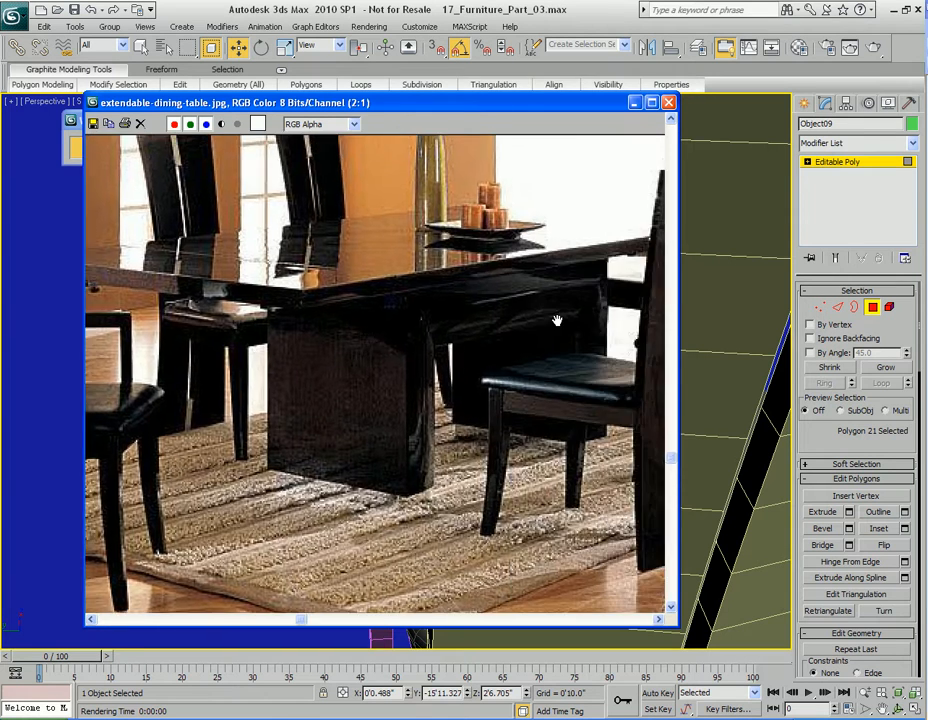
middle_click_drag(547, 325, 381, 387)
middle_click_drag(199, 410, 356, 370)
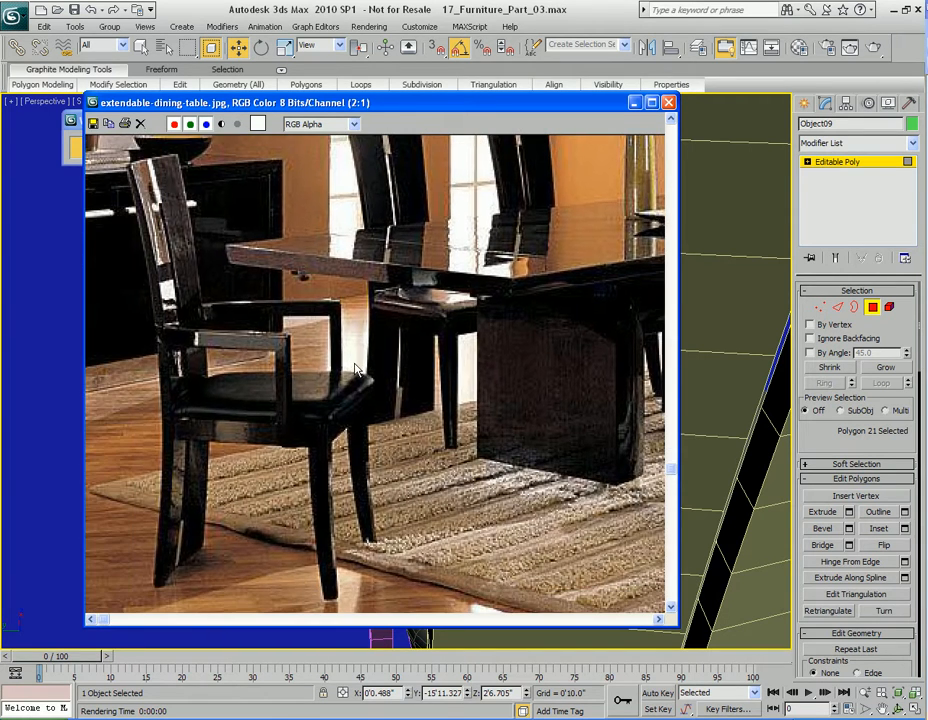
left_click(635, 108)
Clone the armrest's rear end polygon to an element, scaled down within the end face
middle_click_drag(378, 416, 409, 365, "alt")
scroll(470, 375, "up", 6)
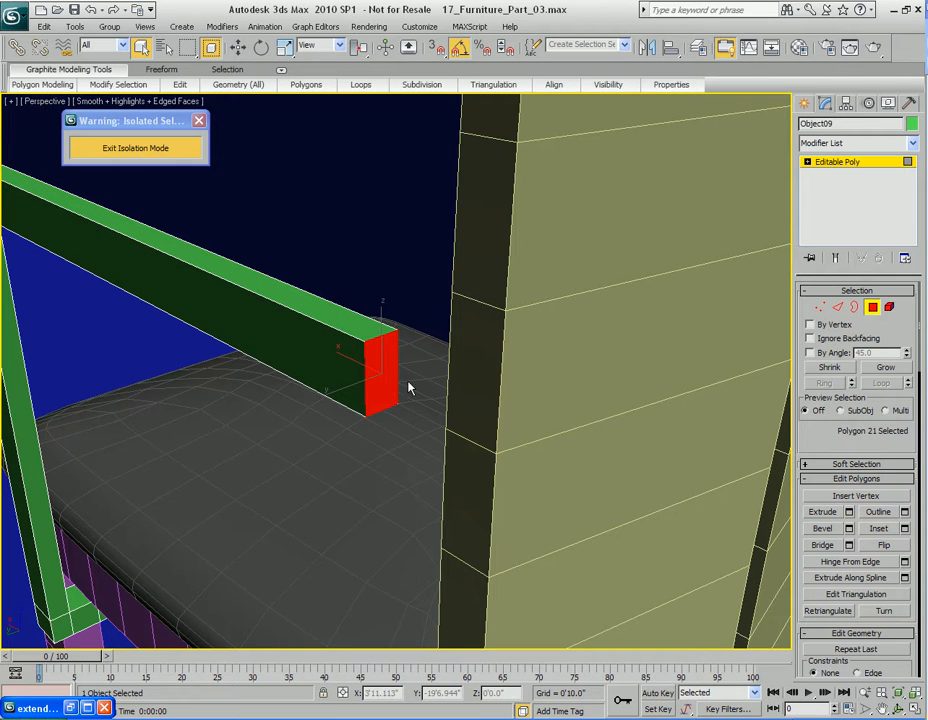
middle_click_drag(452, 378, 406, 380, "alt")
scroll(419, 374, "up", 3)
key("r")
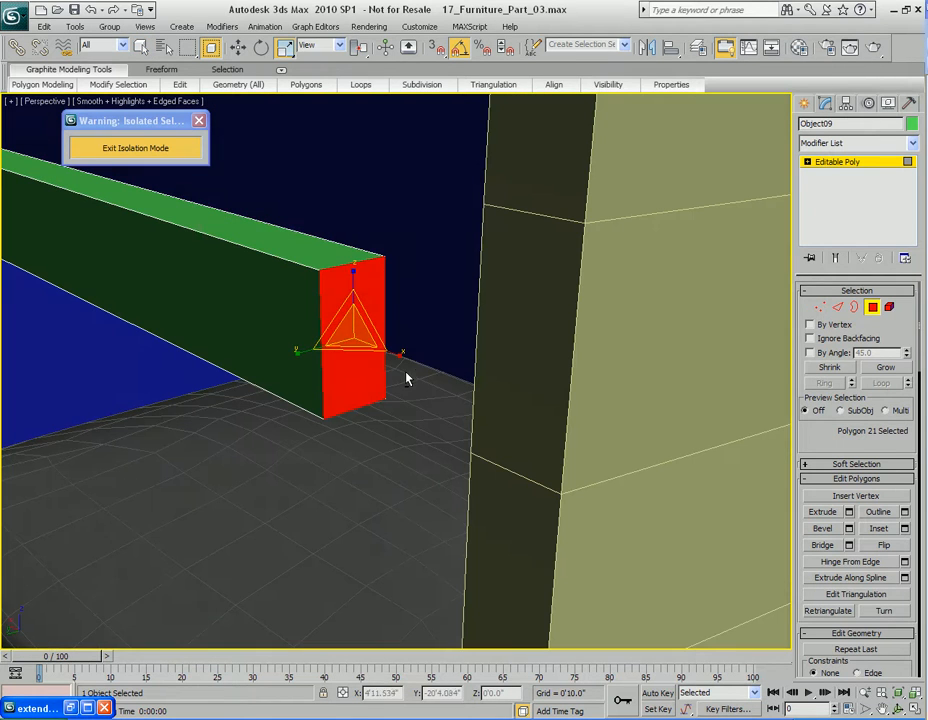
mouse_move(341, 317)
left_mouse_down()
mouse_move(325, 342)
mouse_move(406, 339)
mouse_move(392, 336)
left_mouse_up()
left_click(376, 379)
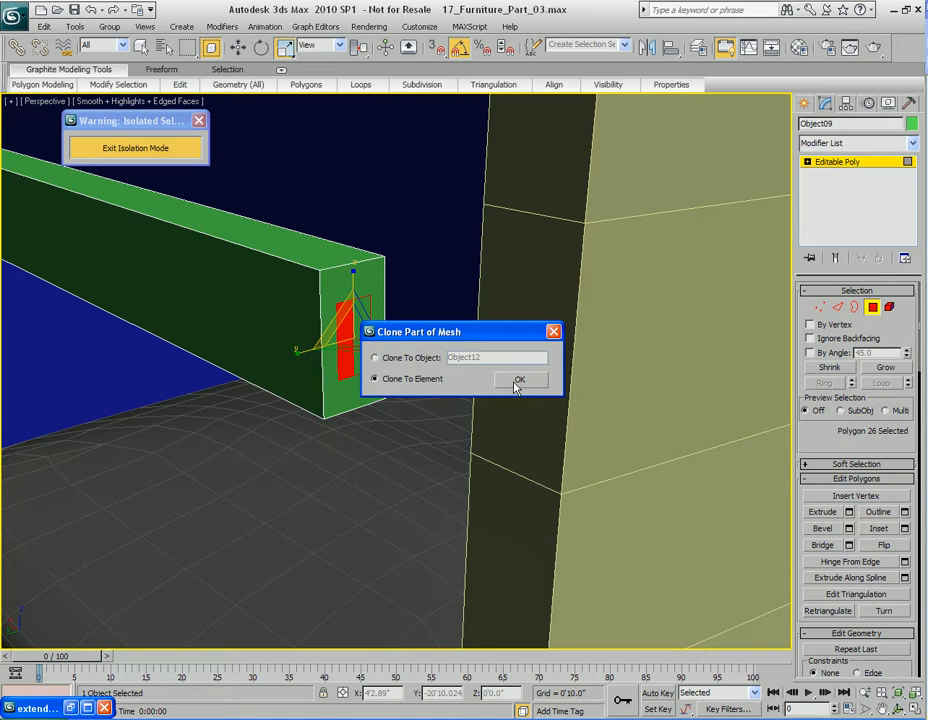
left_click(530, 382)
Extrude the cloned polygon out of the armrest's end as a narrow connector
key("z")
mouse_move(483, 383)
middle_mouse_down("alt")
mouse_move(472, 383)
mouse_move(495, 402)
middle_mouse_up("alt")
scroll(472, 383, "down", 5)
key("q")
middle_click_drag(467, 456, 454, 403)
key("shift+e")
left_click_drag(369, 371, 371, 371)
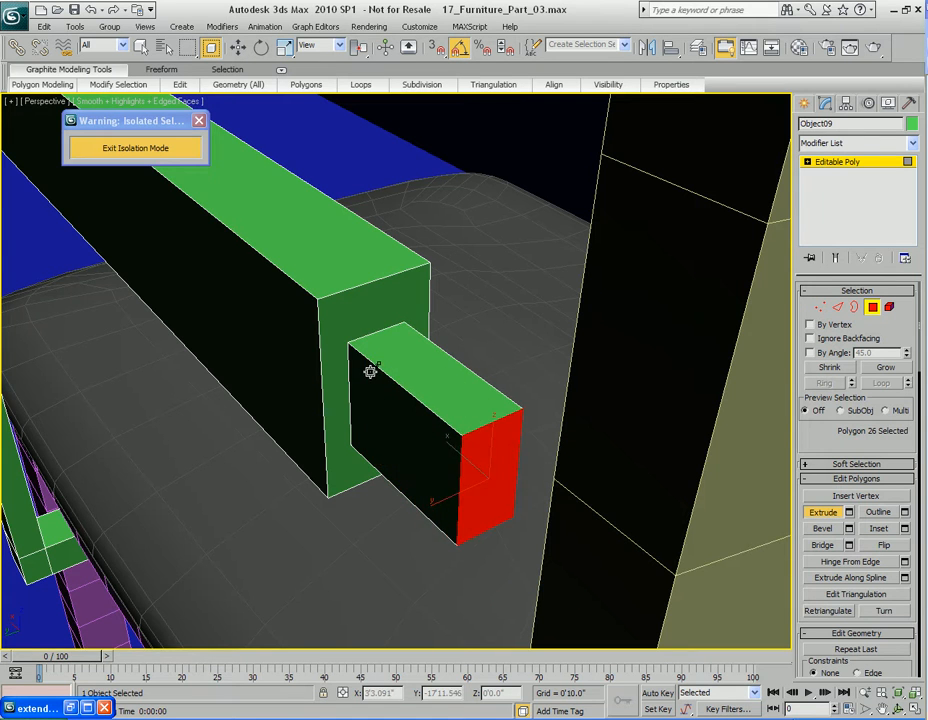
key("q")
Move the connector's end polygon back toward the armrest to leave a short stub
key("z")
scroll(476, 392, "down", 3)
mouse_move(445, 389)
middle_mouse_down("alt")
mouse_move(476, 392)
mouse_move(425, 358)
mouse_move(464, 424)
mouse_move(428, 390)
middle_mouse_up("alt")
scroll(476, 392, "down", 3)
key("w")
left_click_drag(467, 418, 354, 401)
middle_click_drag(344, 398, 439, 387, "alt")
key("q")
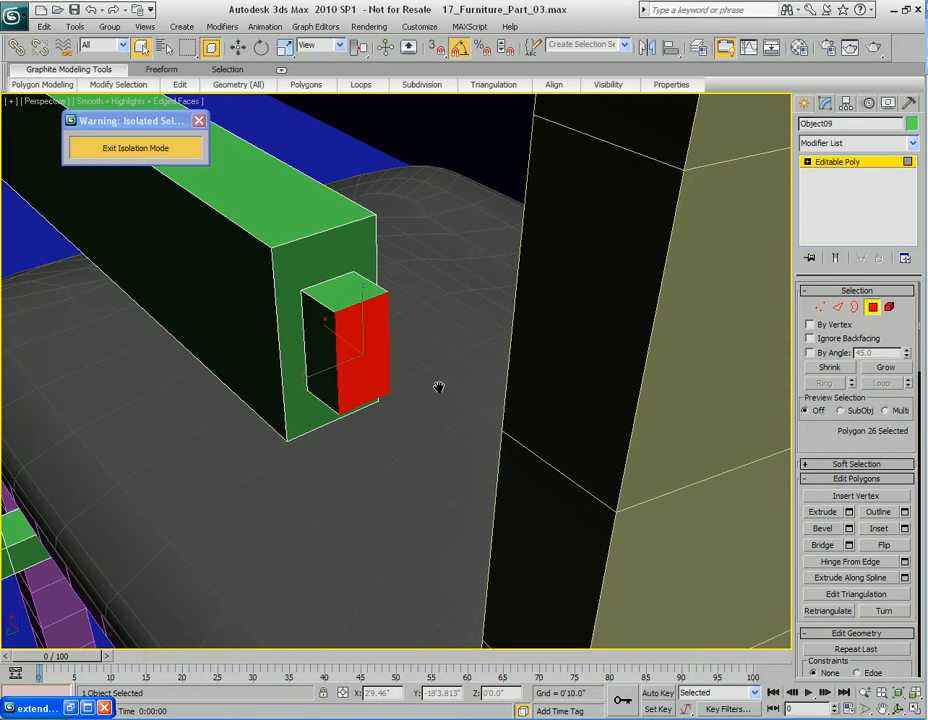
Try to bend the connector's end polygon around its vertical edge with Hinge From Edge
middle_click_drag(438, 387, 445, 352)
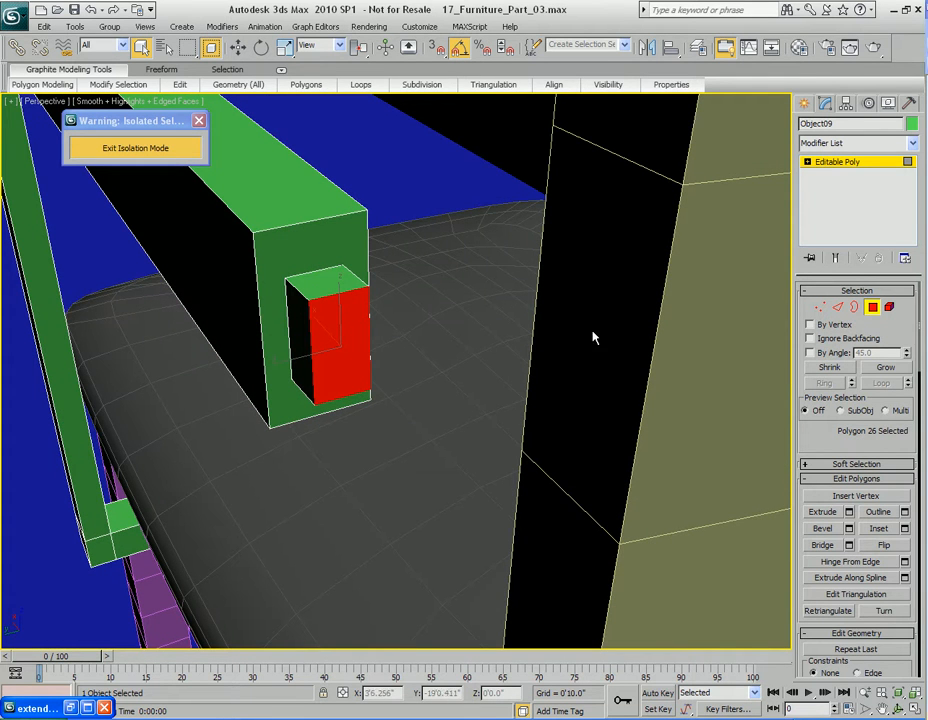
mouse_move(413, 346)
middle_mouse_down()
mouse_move(412, 358)
mouse_move(439, 373)
mouse_move(420, 348)
middle_mouse_up()
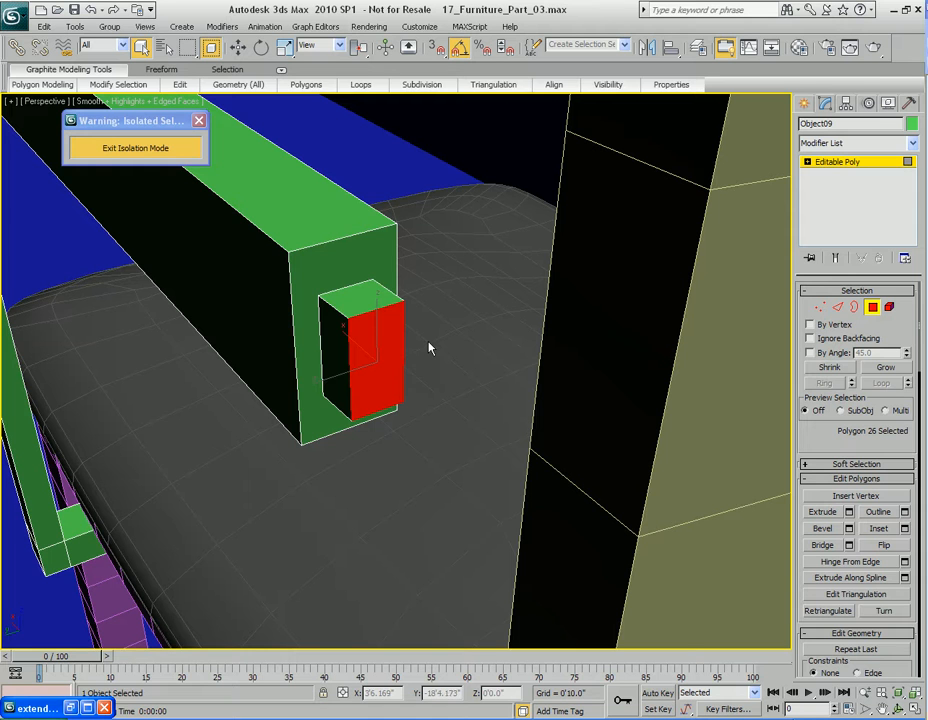
mouse_move(307, 86)
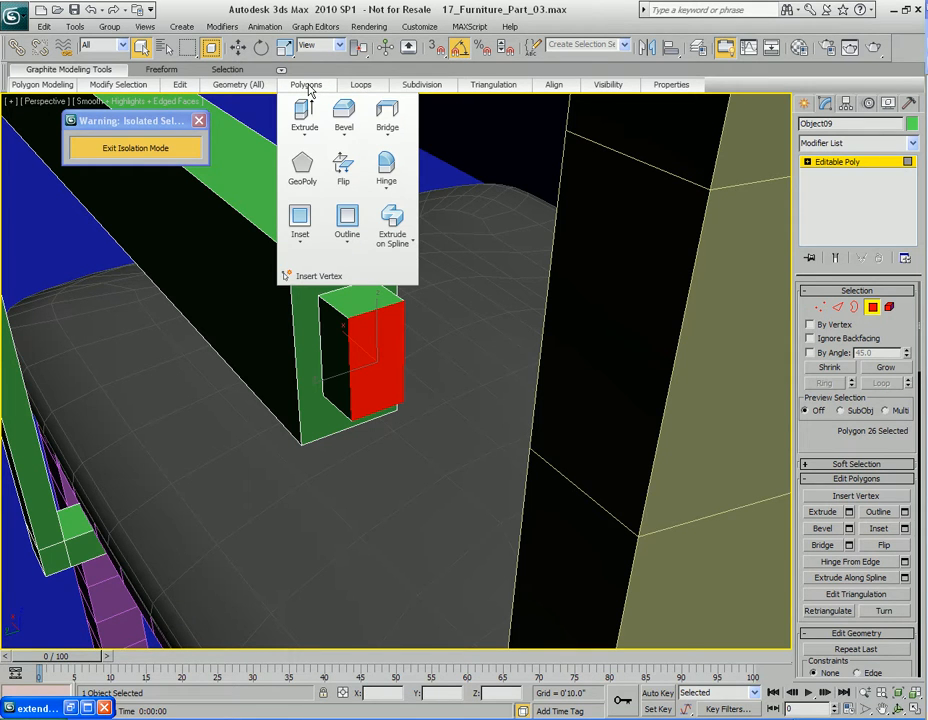
left_click(387, 165)
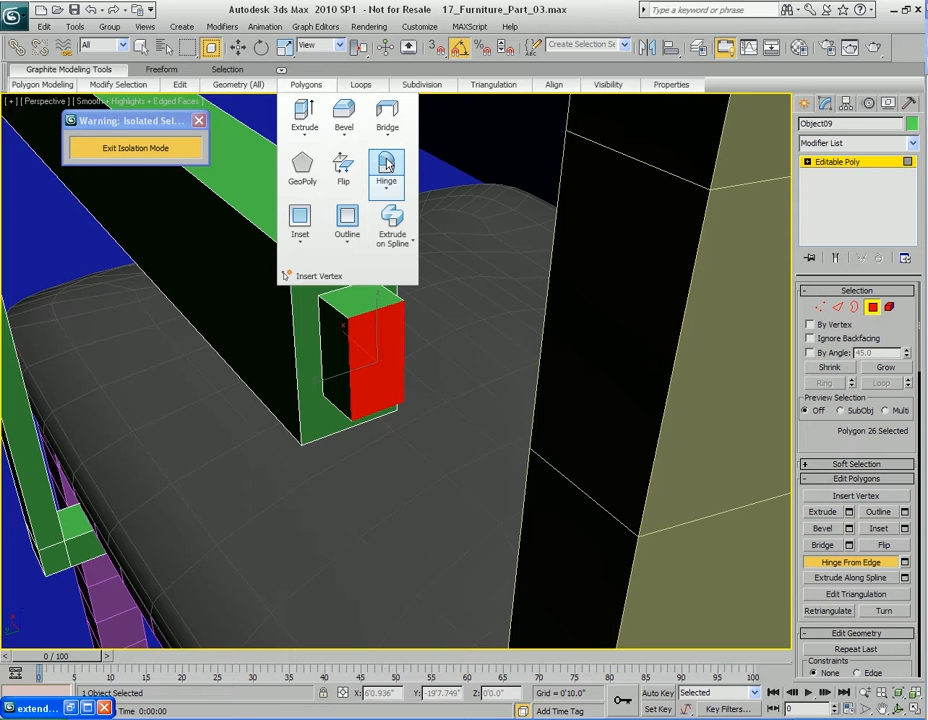
middle_click_drag(430, 345, 398, 381)
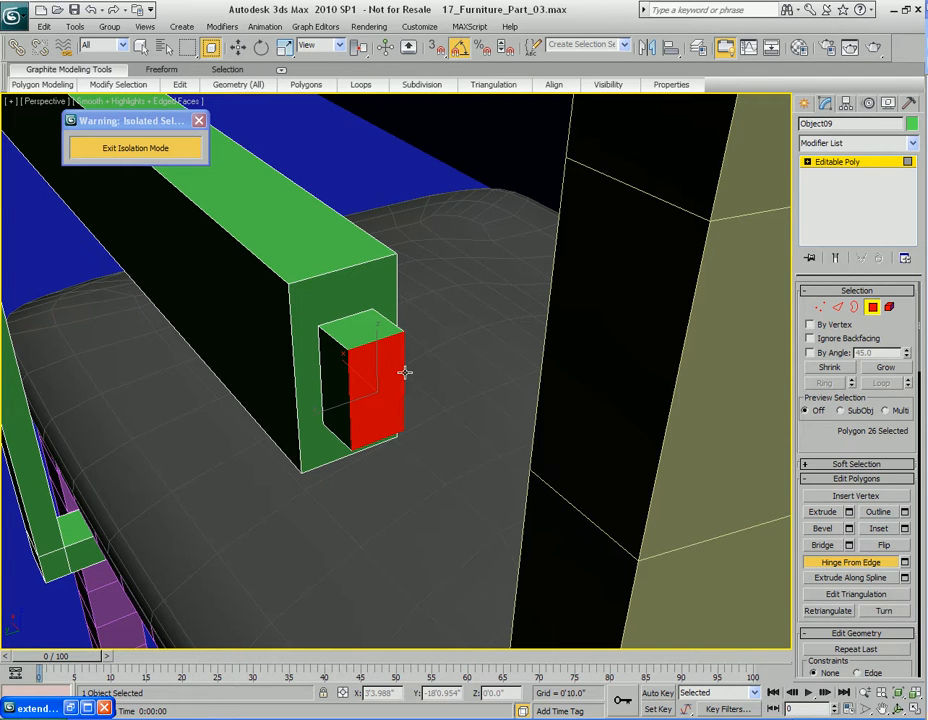
left_click_drag(403, 372, 406, 414)
middle_click_drag(406, 414, 355, 378, "alt")
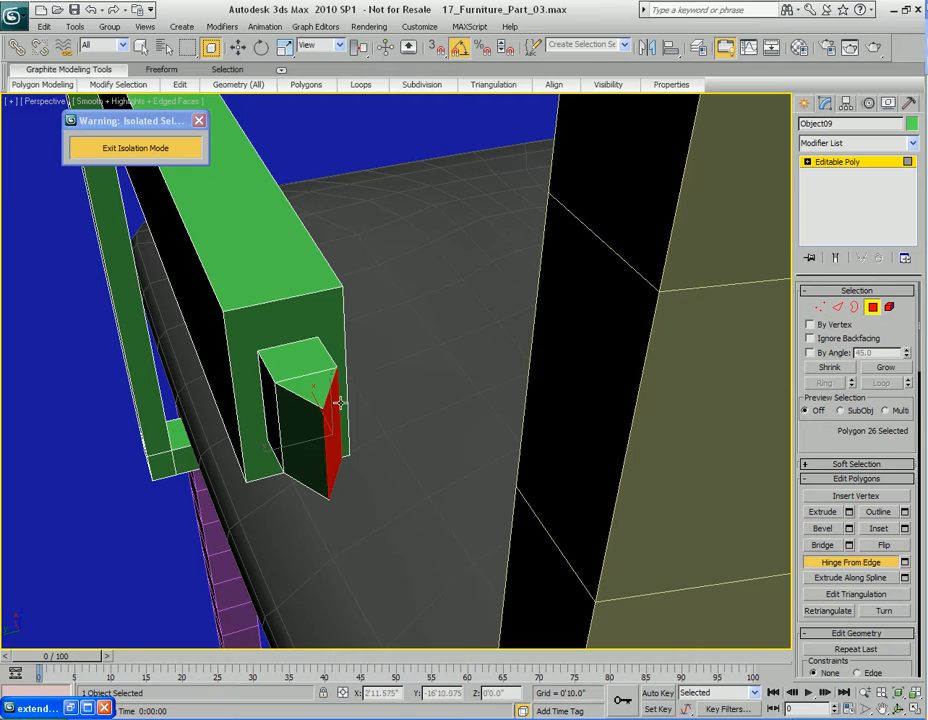
mouse_move(338, 402)
left_mouse_down()
mouse_move(338, 429)
mouse_move(337, 419)
left_mouse_up()
middle_click_drag(337, 419, 391, 359, "alt")
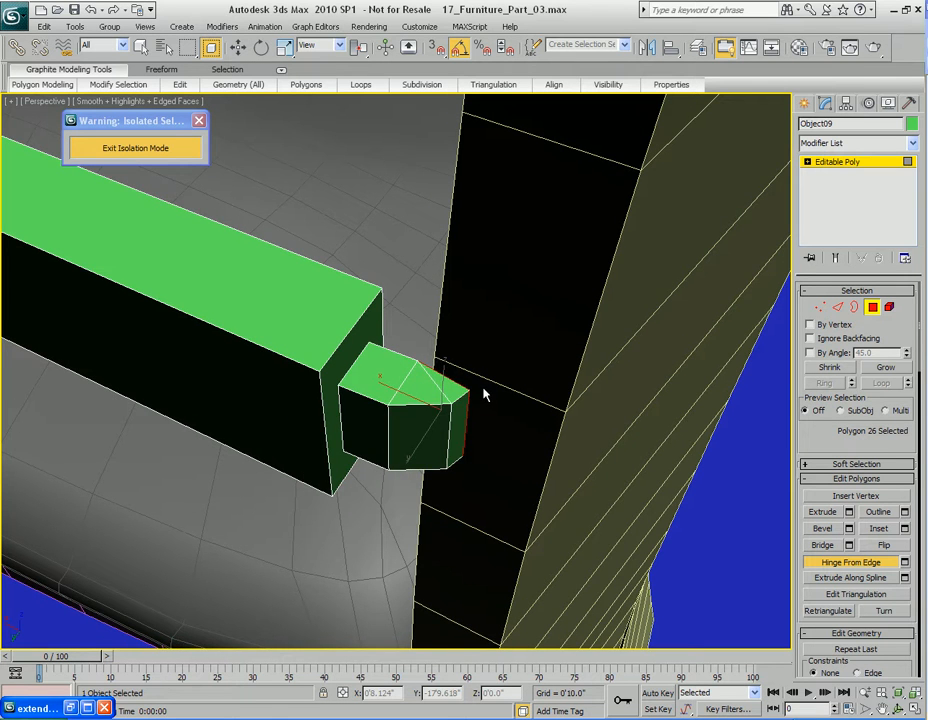
key("ctrl+z")
Hinge the connector's end polygon around its inner vertical edge in several segments, curving it toward the chair's center
middle_click_drag(441, 403, 451, 393, "alt")
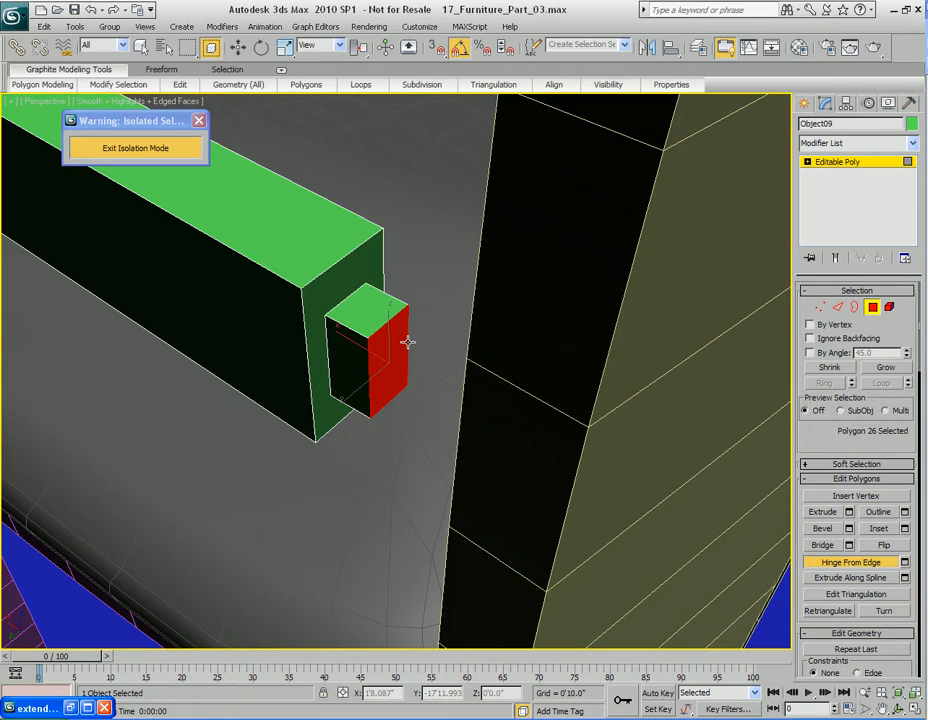
left_click_drag(408, 341, 408, 364)
mouse_move(408, 364)
middle_mouse_down("alt")
mouse_move(414, 358)
mouse_move(402, 353)
middle_mouse_up("alt")
left_click_drag(329, 332, 331, 352)
middle_click_drag(331, 352, 381, 347, "alt")
left_click_drag(286, 368, 289, 381)
middle_click_drag(289, 380, 261, 251, "alt")
right_click(432, 352)
Extrude the curved connector's end polygon inward as a straight section
key("z")
middle_click_drag(373, 398, 377, 353, "alt")
key("shift+e")
left_click_drag(393, 323, 391, 342)
right_click(458, 327)
scroll(510, 362, "down", 6)
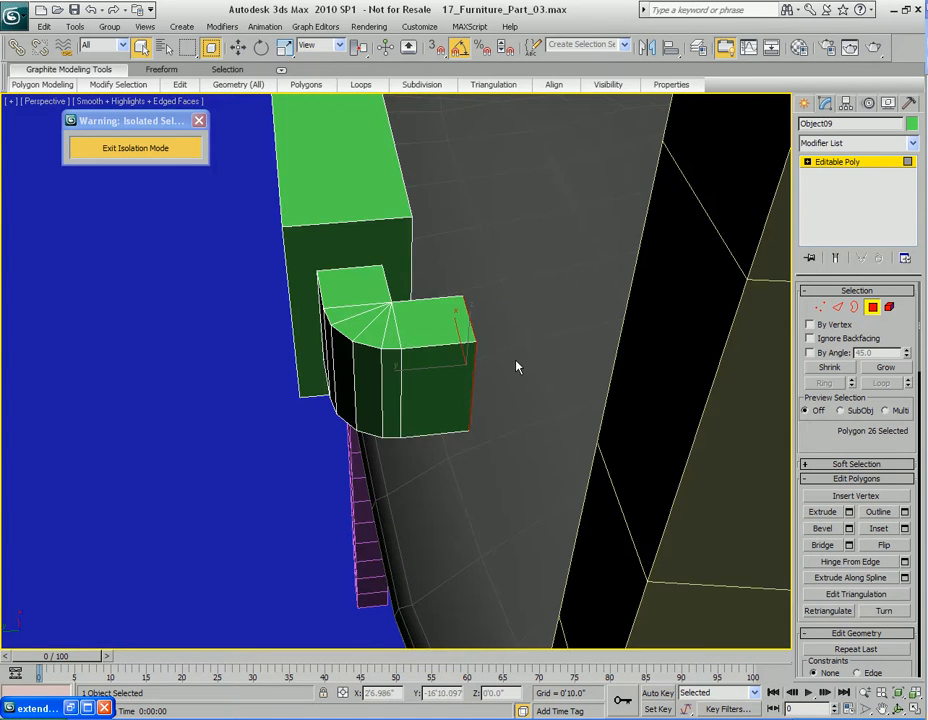
Lengthen the connector by moving its end polygon along Y to the chair's back panel, and clear the polygon selection
key("w")
middle_click_drag(514, 319, 440, 258, "alt")
left_click_drag(313, 342, 444, 350)
middle_click_drag(444, 350, 410, 336, "alt")
key("w")
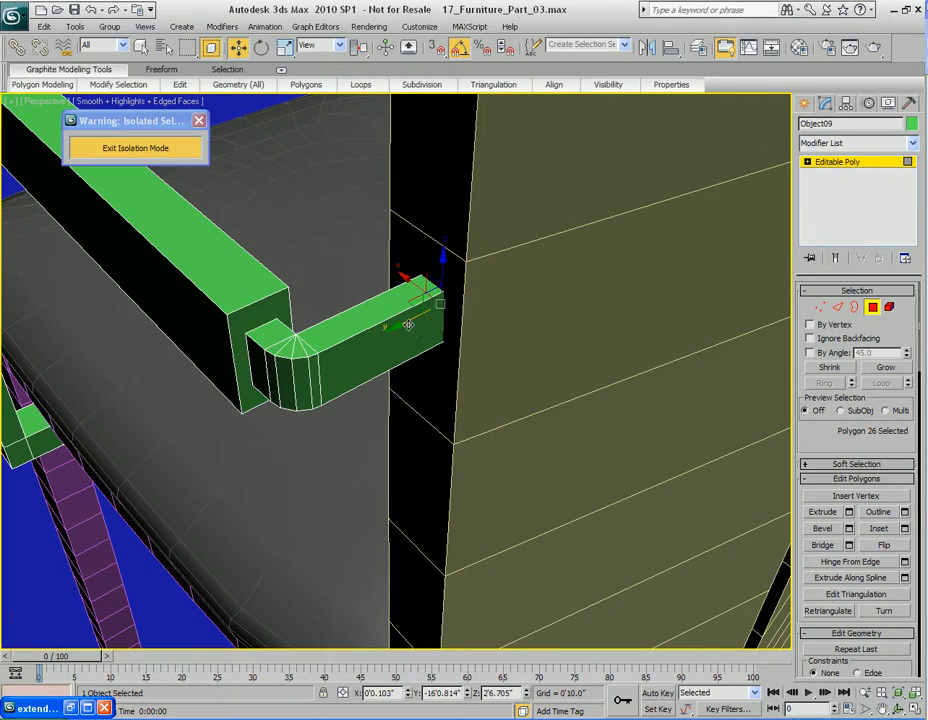
key("q")
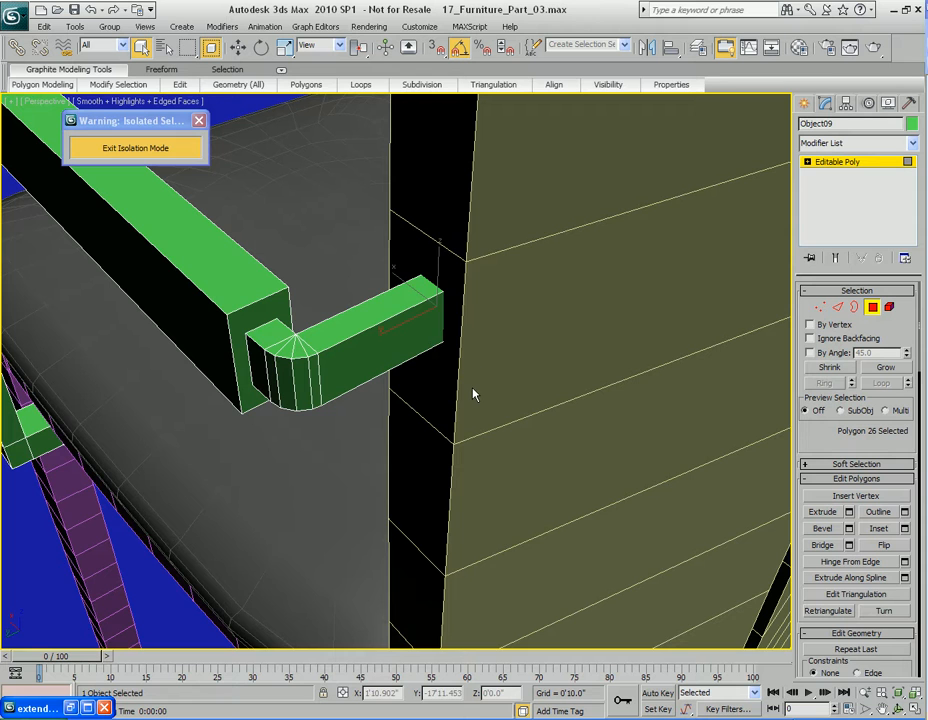
left_click(474, 394)
scroll(370, 442, "up", 2)
middle_click_drag(371, 442, 432, 396, "alt")
scroll(369, 338, "down", 4)
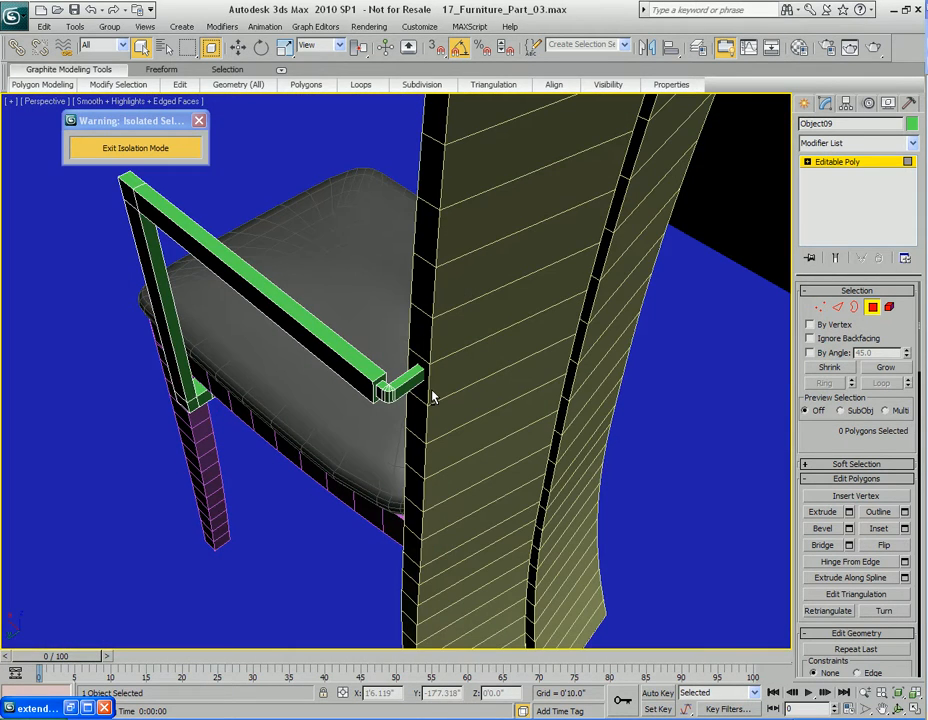
scroll(434, 397, "up", 5)
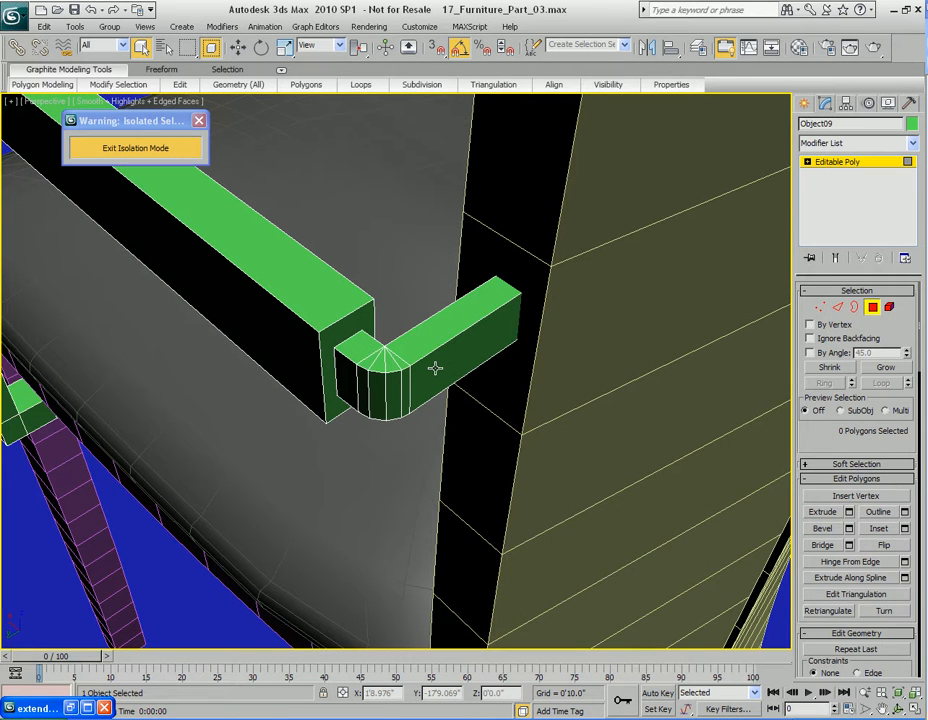
Select the curved connector's vertices in see-through display, leaving out the armrest's end corners
key("1")
middle_click_drag(423, 391, 379, 358, "alt")
key("alt+x")
scroll(415, 370, "up", 4)
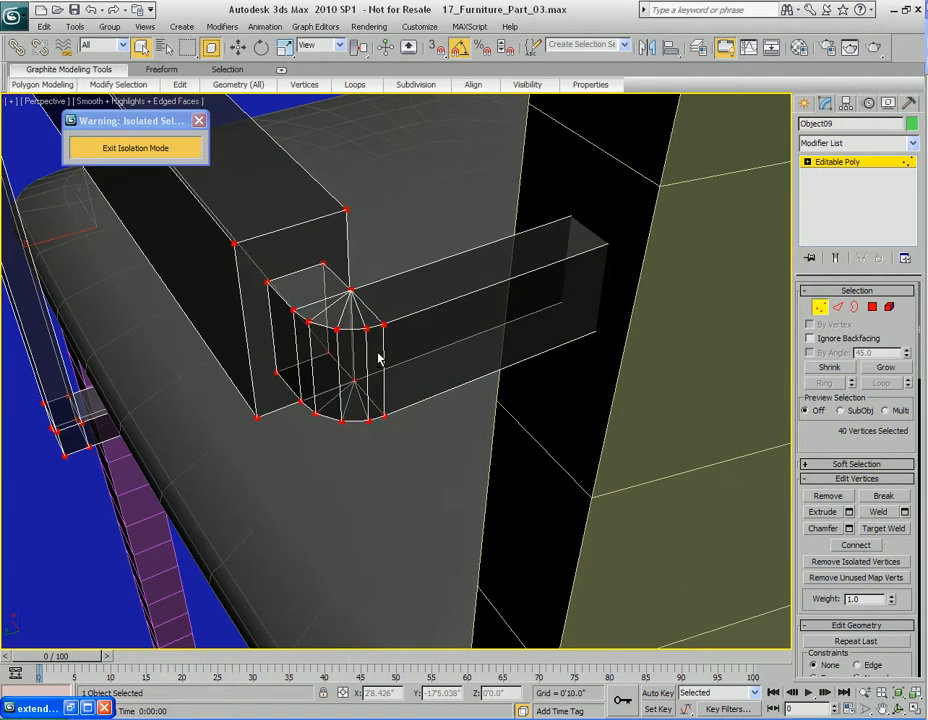
middle_click_drag(296, 355, 340, 373)
left_click_drag(325, 283, 483, 555)
middle_click_drag(483, 555, 321, 424, "alt")
key("w")
left_click_drag(315, 283, 451, 503)
middle_click_drag(440, 427, 405, 421, "alt")
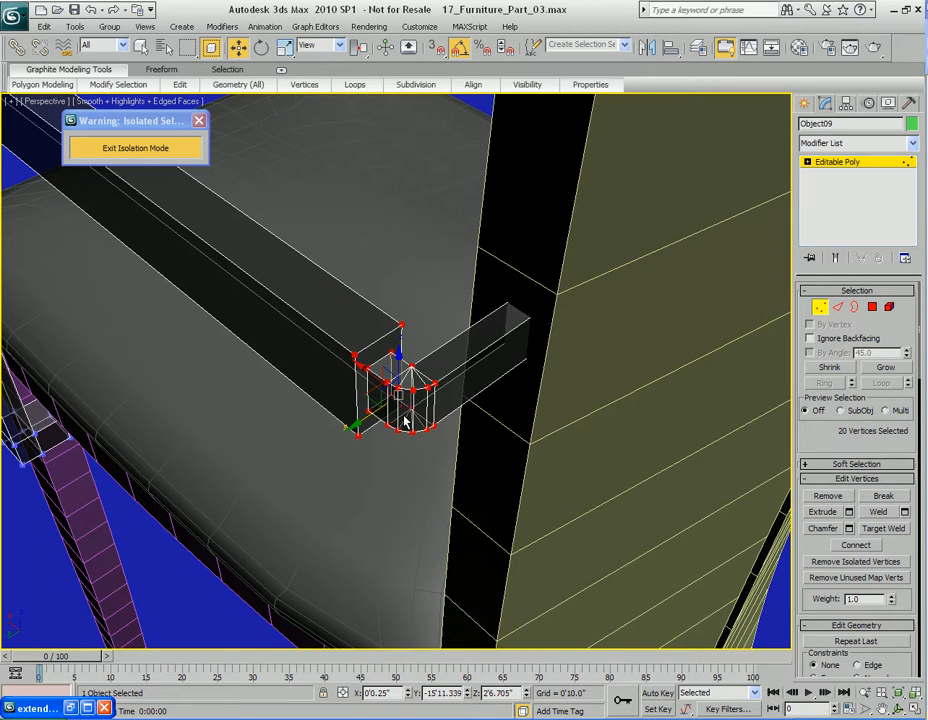
key("ctrl+z")
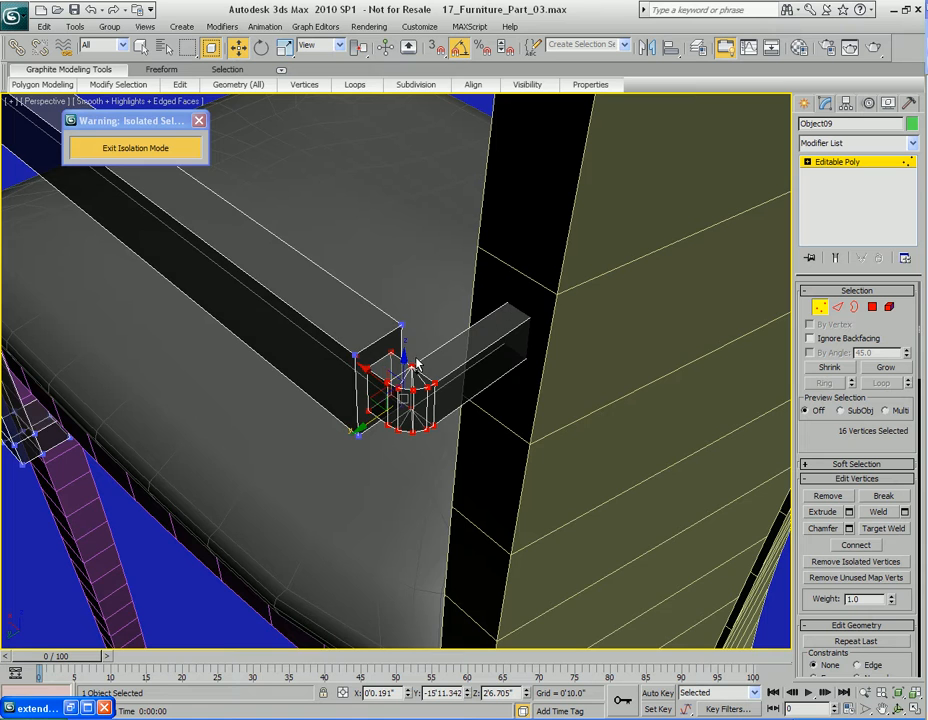
middle_click_drag(421, 410, 426, 423, "alt")
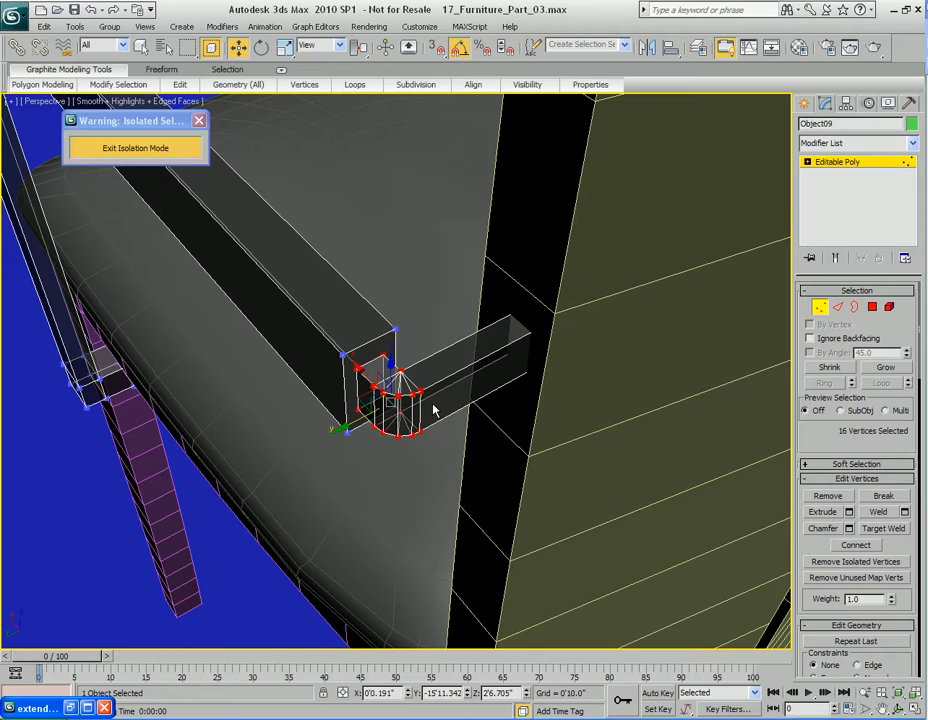
left_click(418, 320)
Select the ring of four long edges along the armrest bar and turn off its see-through display
middle_click_drag(429, 373, 431, 452, "alt")
key("2")
left_click_drag(331, 278, 416, 462)
middle_click_drag(336, 418, 363, 383, "alt")
left_click(397, 367)
key("q")
left_click(824, 383)
key("alt+x")
Try to connect the armrest's long edges with one middle loop and shift that loop along the bar toward the front post
right_click(349, 347)
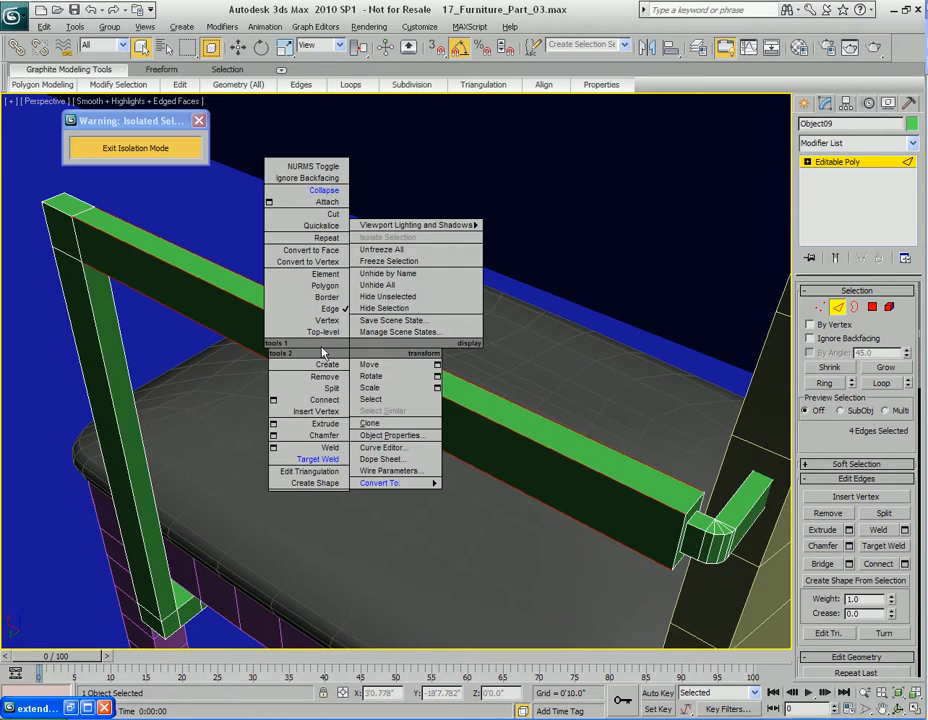
left_click(295, 402)
middle_click_drag(298, 408, 503, 383, "alt")
key("w")
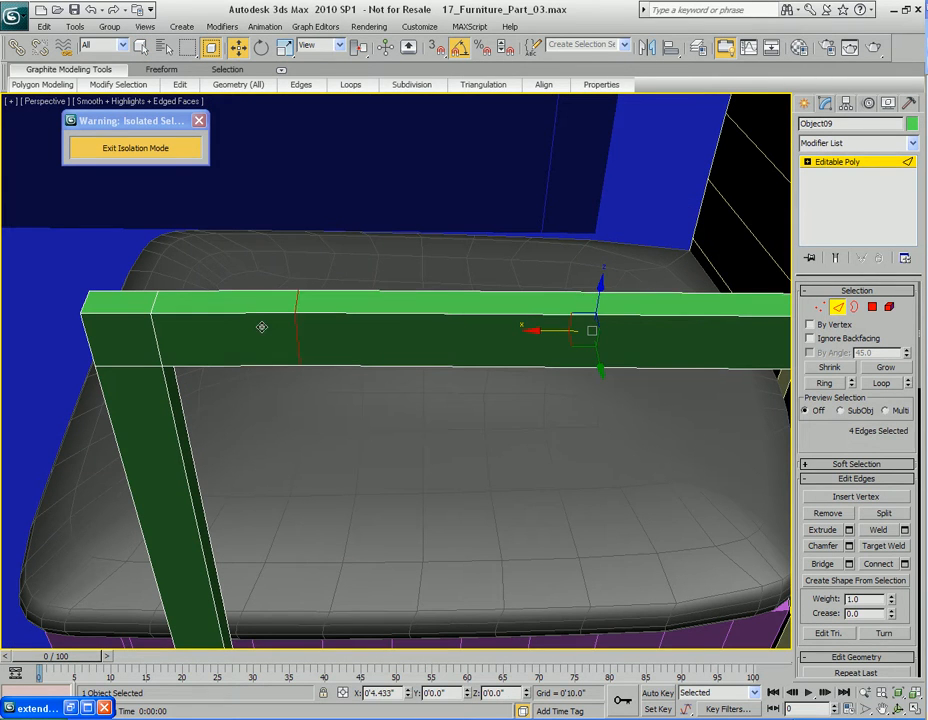
mouse_move(424, 356)
middle_mouse_down("alt")
mouse_move(570, 383)
mouse_move(437, 365)
mouse_move(433, 390)
mouse_move(429, 375)
middle_mouse_up("alt")
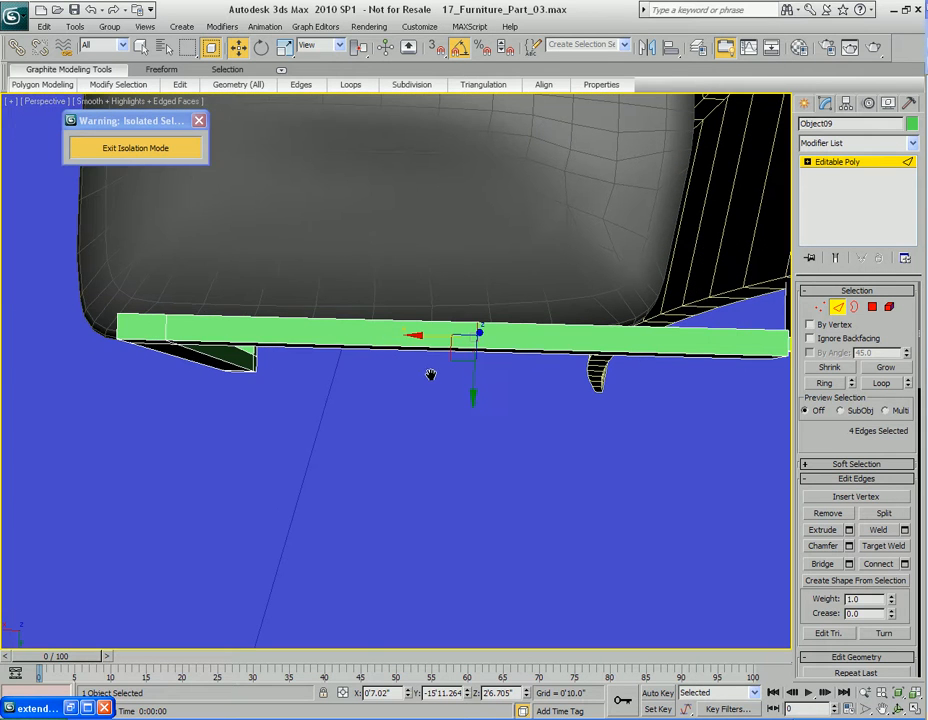
left_click_drag(178, 338, 257, 353)
right_click(257, 353)
middle_click_drag(257, 353, 449, 367, "alt")
Check the new loop from above in wireframe and in shaded perspective, and undo the edge connection
key("t")
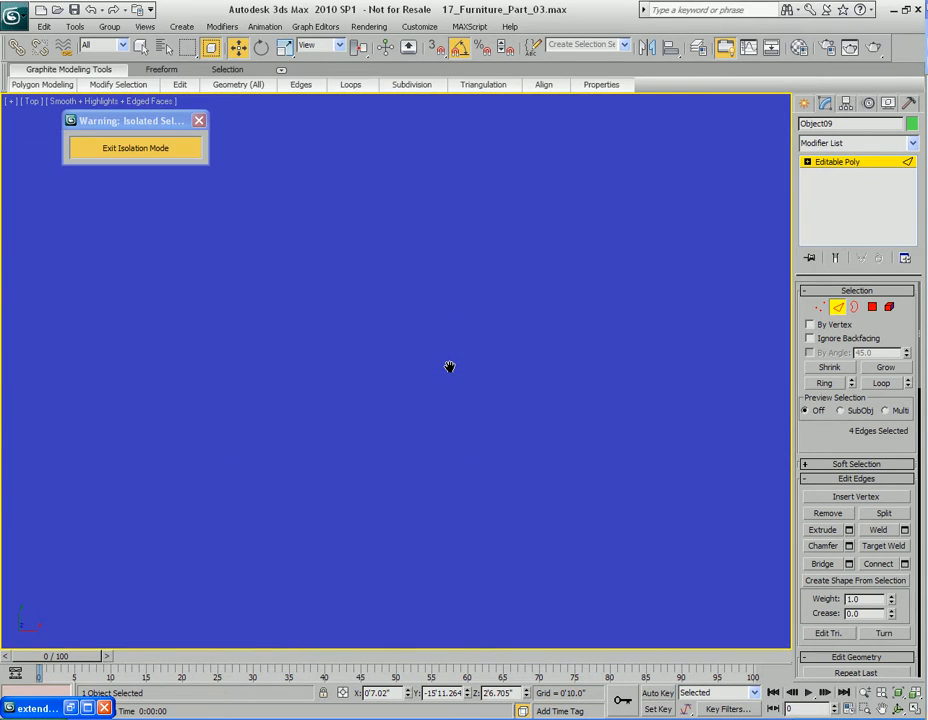
key("F3")
scroll(449, 367, "down", 5)
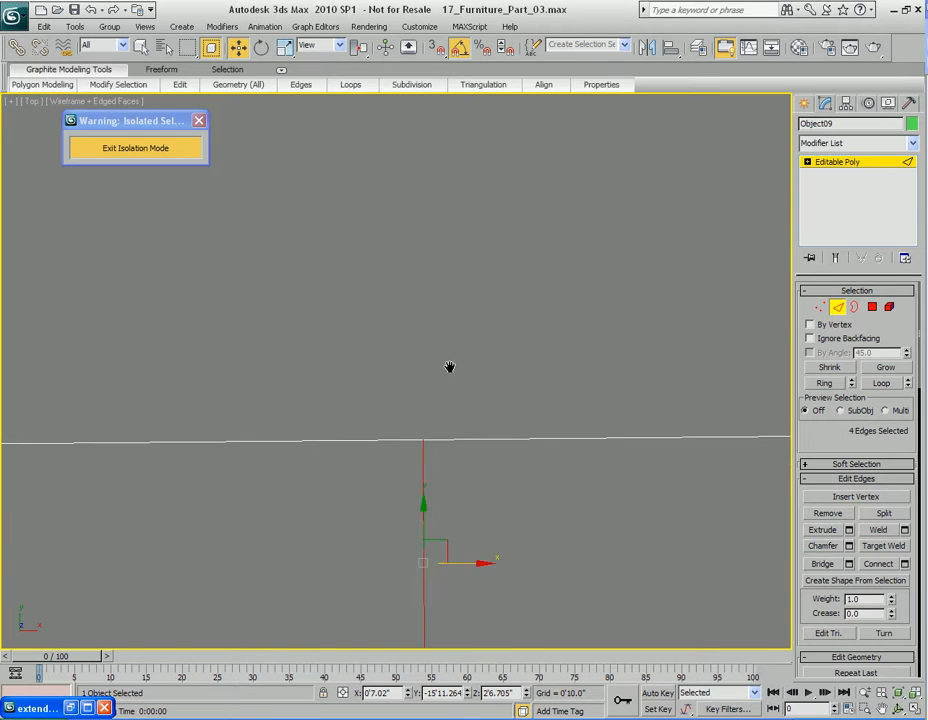
scroll(449, 367, "down", 3)
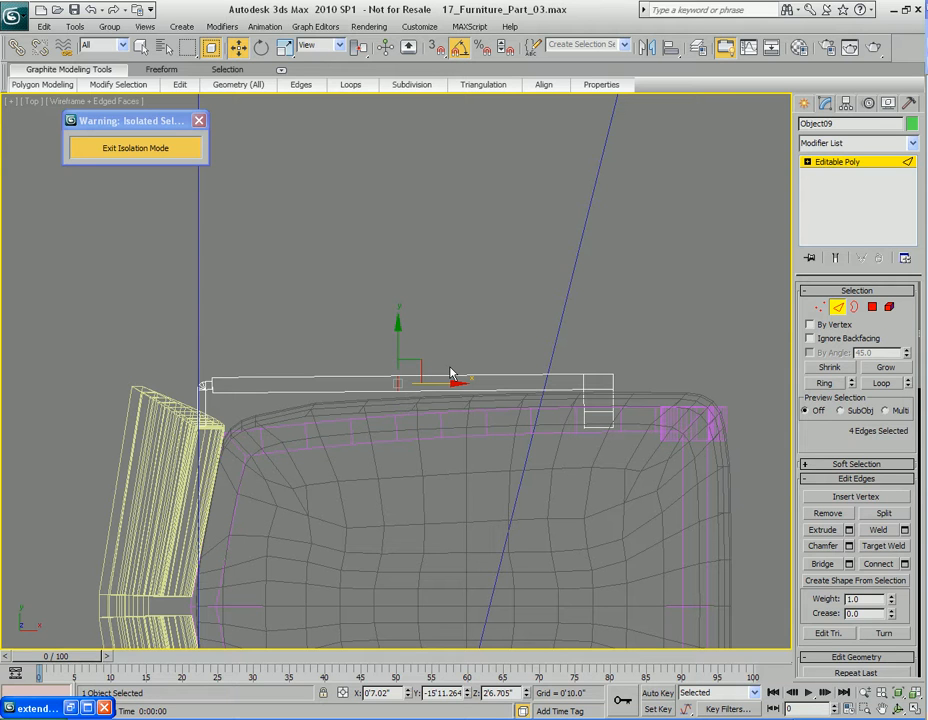
key("p")
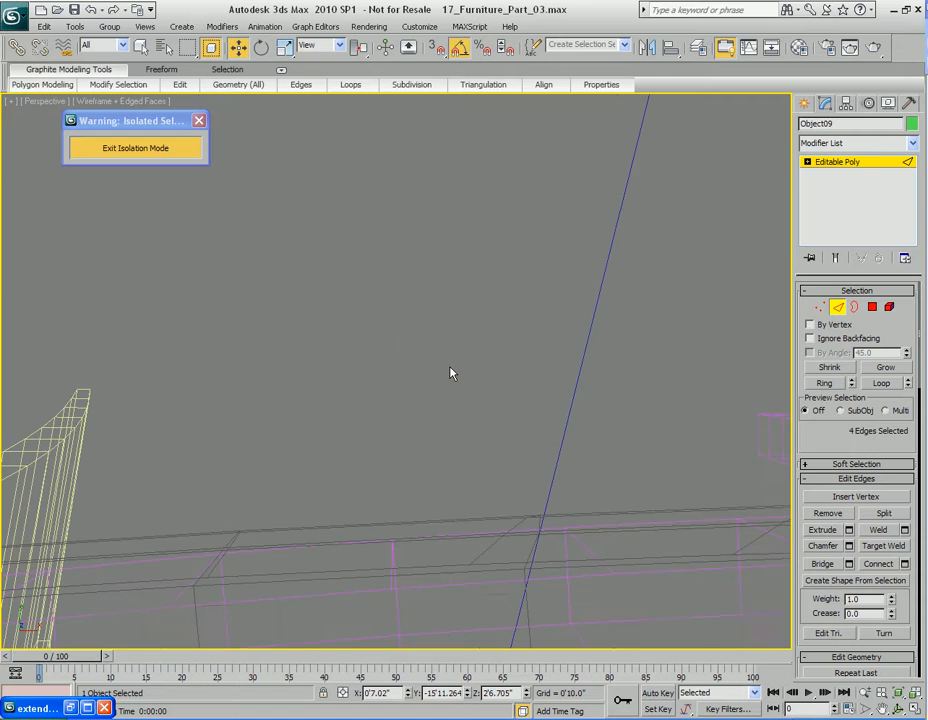
key("z")
middle_click_drag(450, 372, 445, 368, "alt")
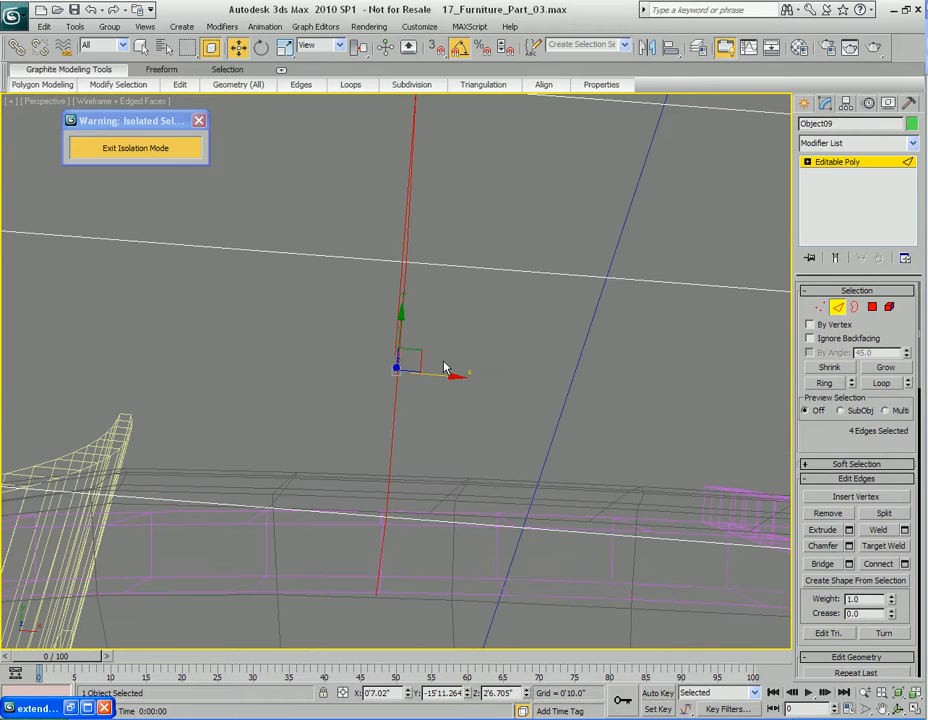
key("F3")
scroll(443, 367, "down", 6)
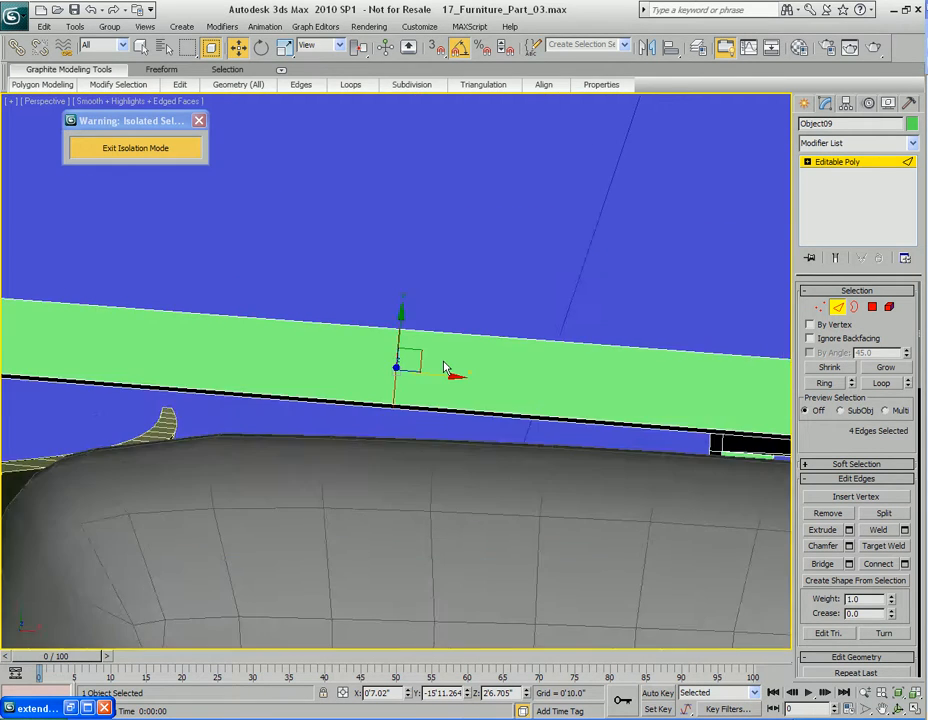
mouse_move(547, 400)
middle_mouse_down("alt")
mouse_move(564, 367)
mouse_move(420, 369)
mouse_move(503, 325)
mouse_move(457, 391)
mouse_move(409, 349)
middle_mouse_up("alt")
key("ctrl+z")
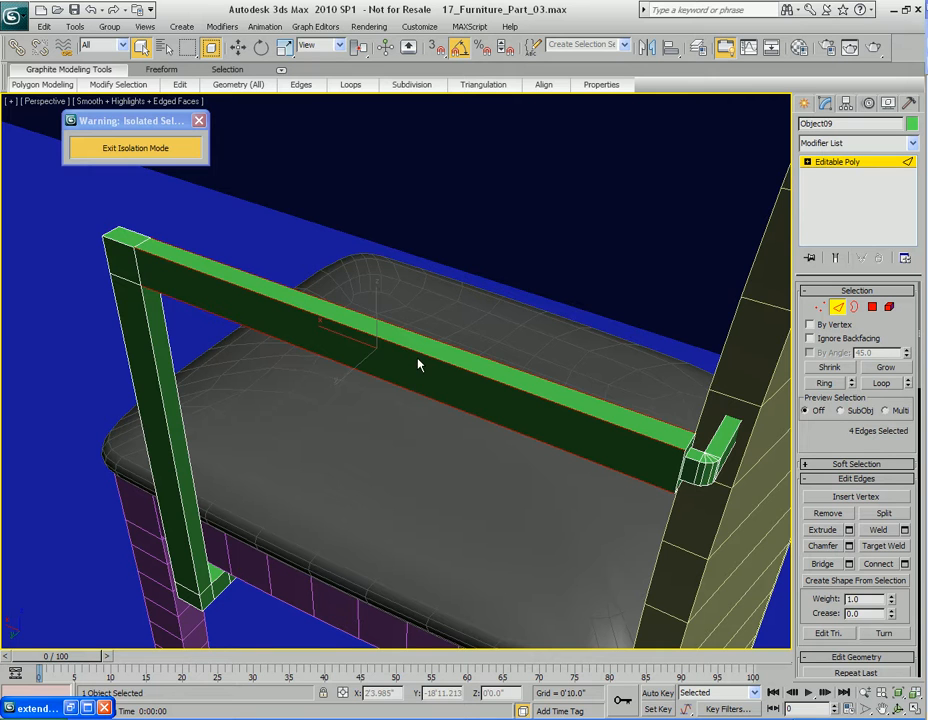
Connect the armrest's long edges with 1 segment at a slide of -90, placing a loop near the front post
right_click(406, 347)
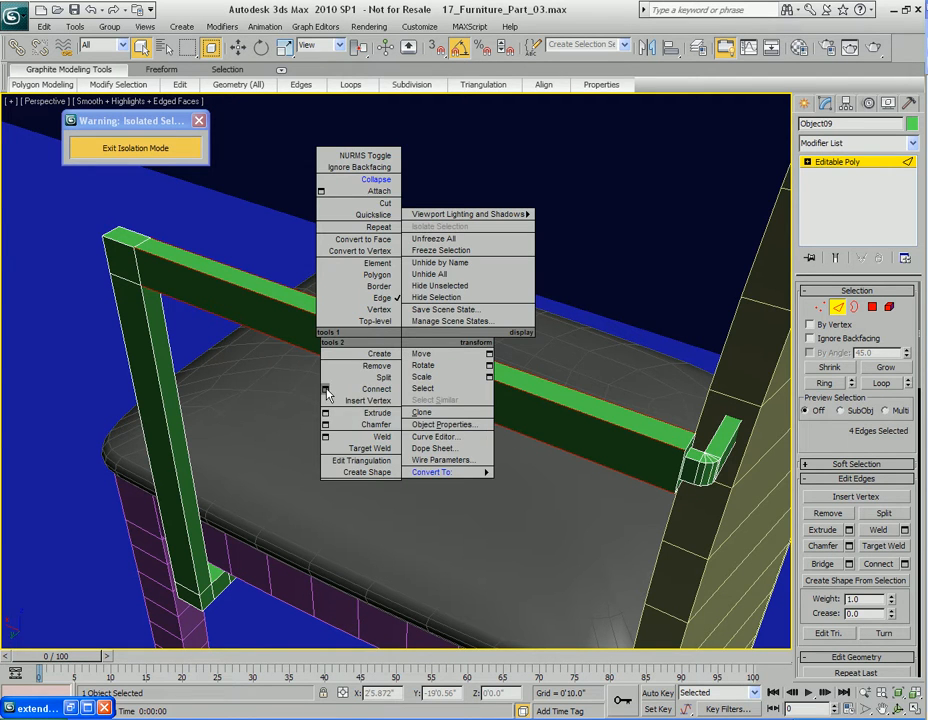
left_click(365, 400)
left_click_drag(434, 302, 554, 158)
middle_click_drag(271, 385, 366, 436, "alt")
middle_click_drag(366, 436, 354, 388)
left_click_drag(668, 222, 652, 301)
left_click_drag(648, 365, 645, 361)
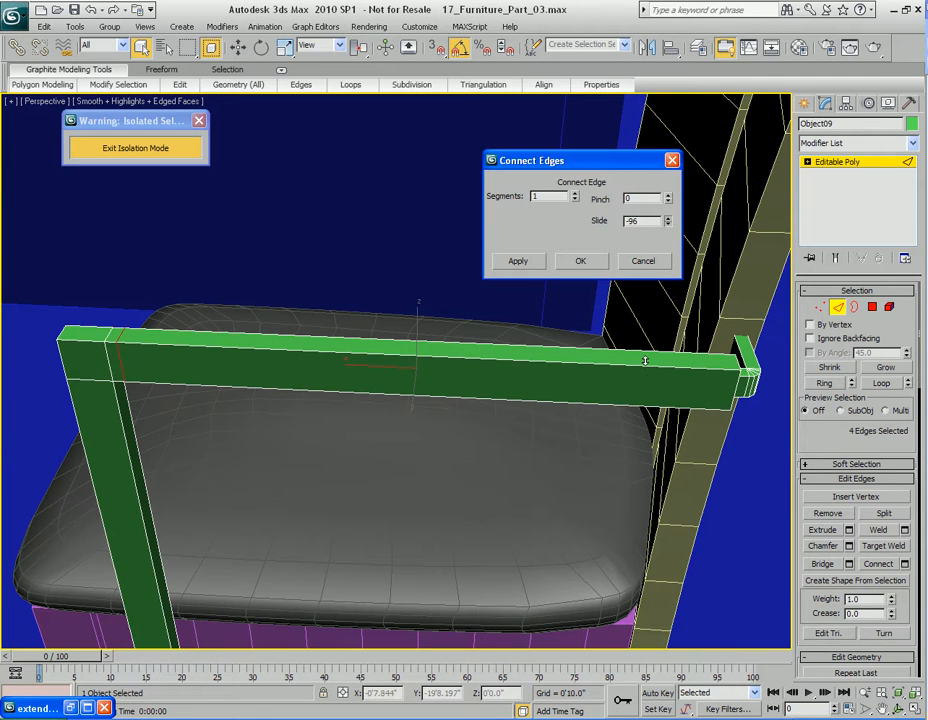
middle_click_drag(645, 366, 250, 353, "alt")
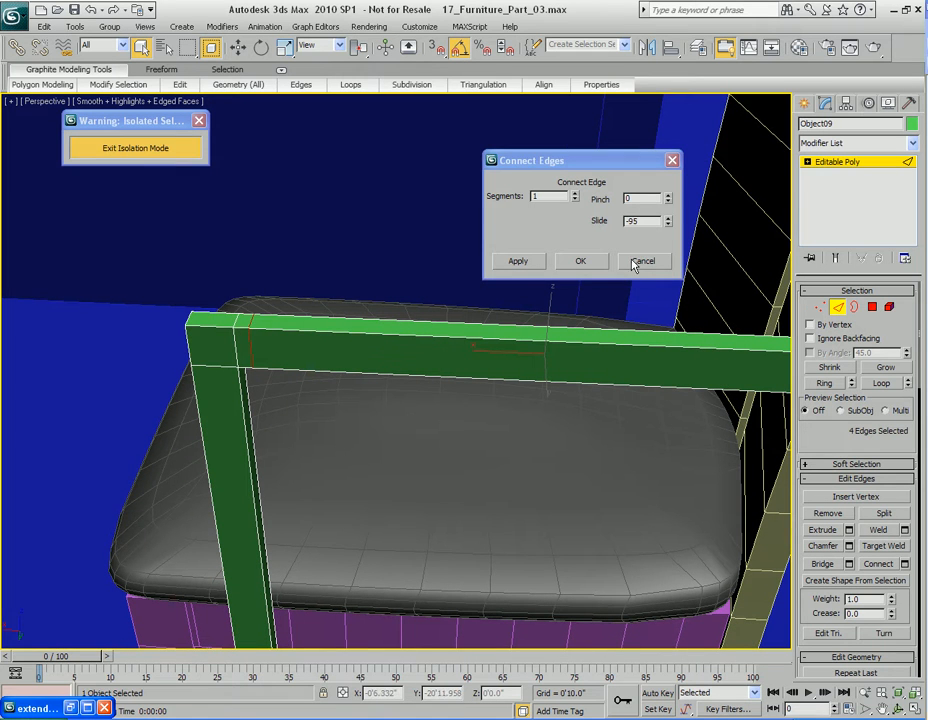
left_click(668, 218)
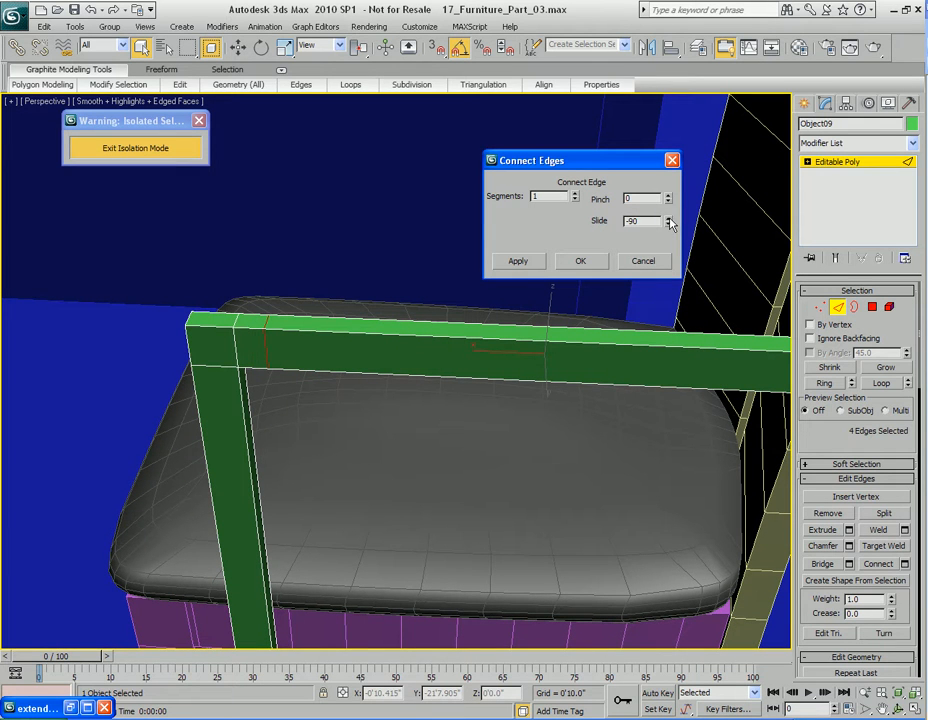
left_click(580, 261)
Select the ring of the armrest's remaining long edges and connect it with 1 segment at the middle of the bar
middle_click_drag(621, 306, 466, 336, "alt")
left_click(466, 333)
left_click(825, 386)
right_click(439, 321)
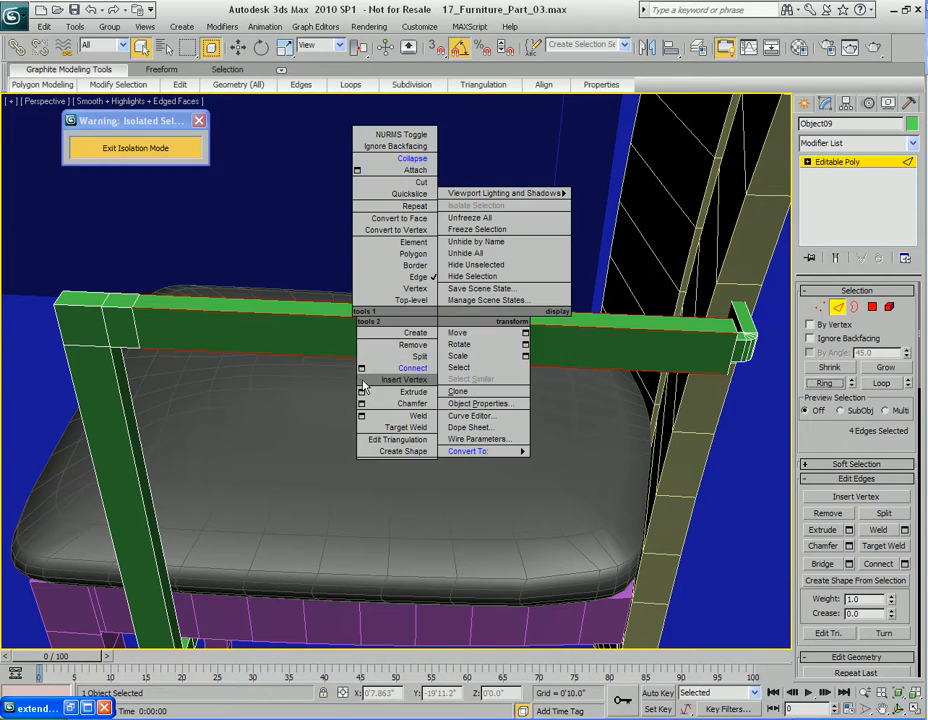
left_click(363, 374)
double_click(529, 364)
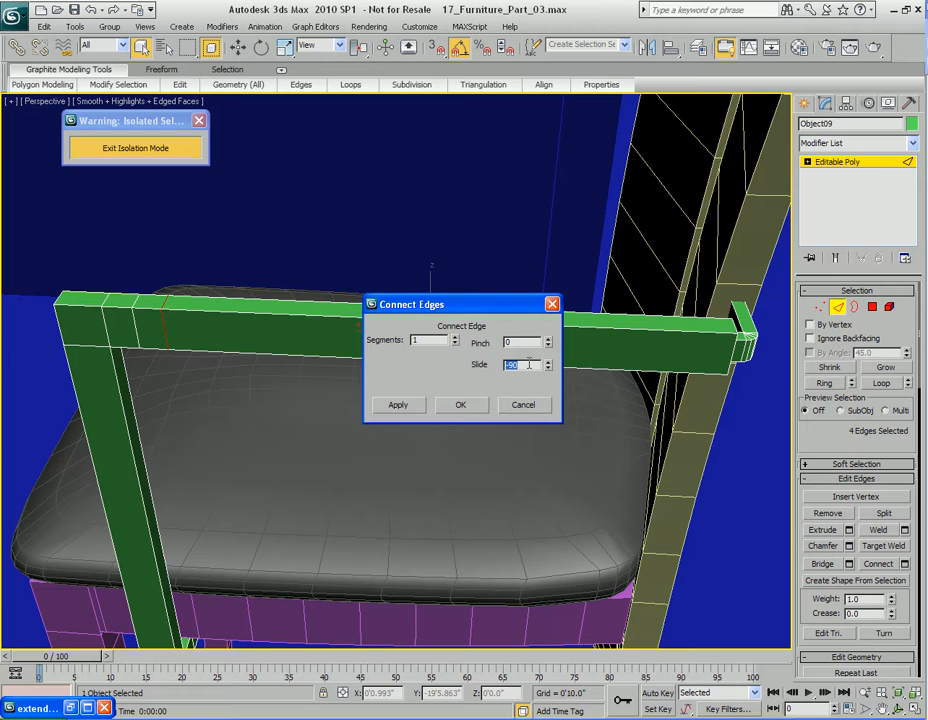
left_click(461, 405)
Select the armrest's middle vertices in see-through display and move them outward to bow the bar away from the seat
middle_click_drag(445, 410, 364, 309, "alt")
key("1")
key("alt+x")
left_click_drag(364, 316, 449, 400)
middle_click_drag(449, 400, 438, 378, "alt")
key("w")
left_click_drag(365, 409, 414, 398)
middle_click_drag(414, 398, 476, 349, "alt")
Start a chamfer on the armrest's middle edge loop and set its amount to 0'5.52"
key("2")
mouse_move(435, 313)
middle_mouse_down("alt")
mouse_move(421, 321)
mouse_move(441, 323)
middle_mouse_up("alt")
right_click(492, 323)
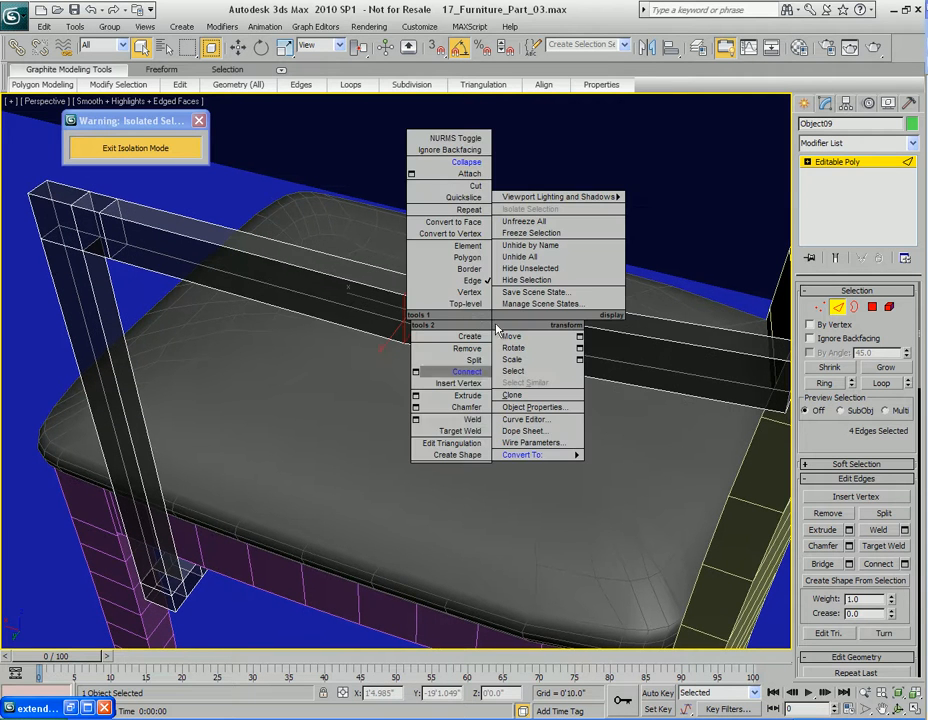
left_click(416, 408)
left_click_drag(477, 327, 558, 177)
middle_click_drag(543, 347, 515, 415, "alt")
left_click(510, 211)
left_click_drag(510, 213, 431, 607)
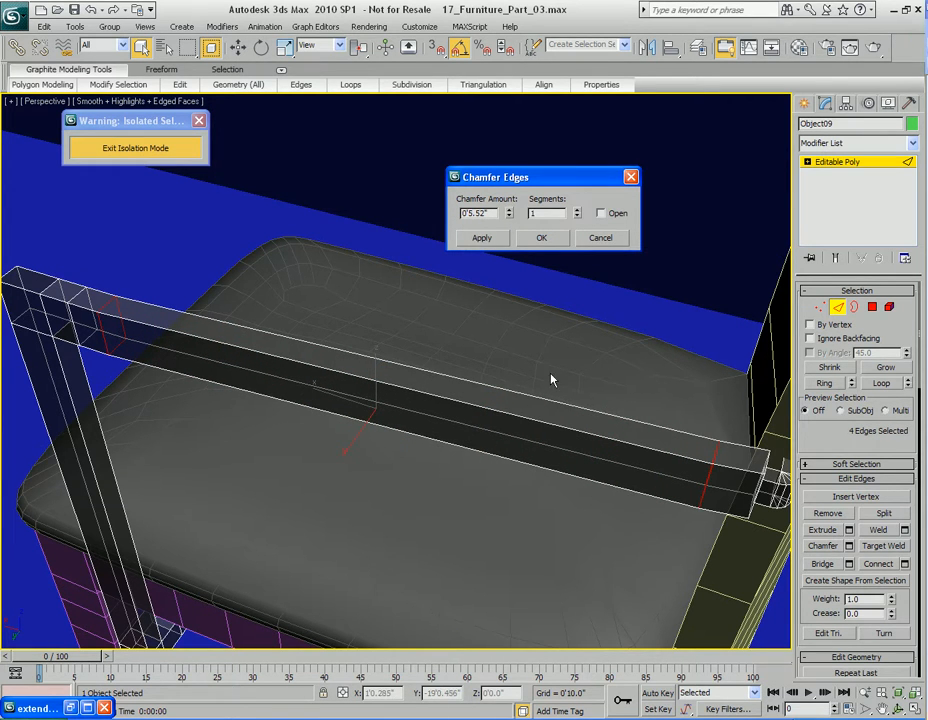
Raise the chamfer's segment count to curve the armrest smoothly, turn off see-through display, and apply the chamfer
left_click(577, 209)
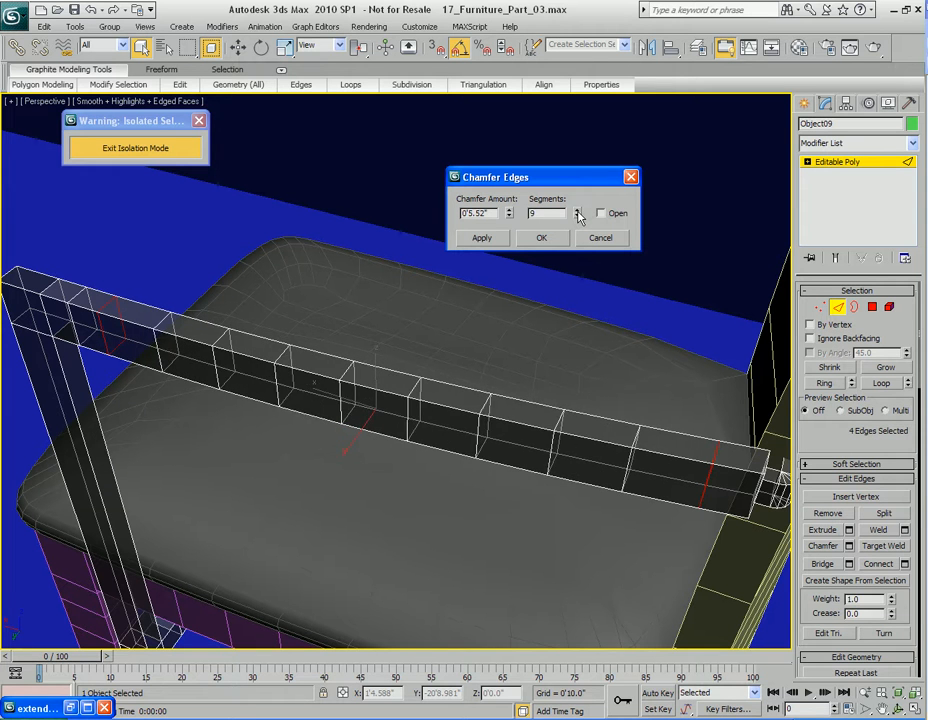
left_click(577, 211)
left_click(577, 211)
middle_click_drag(470, 372, 449, 393, "alt")
key("alt+x")
scroll(448, 385, "down", 3)
middle_click_drag(375, 398, 460, 375, "alt")
left_click(541, 237)
middle_click_drag(576, 320, 477, 313, "alt")
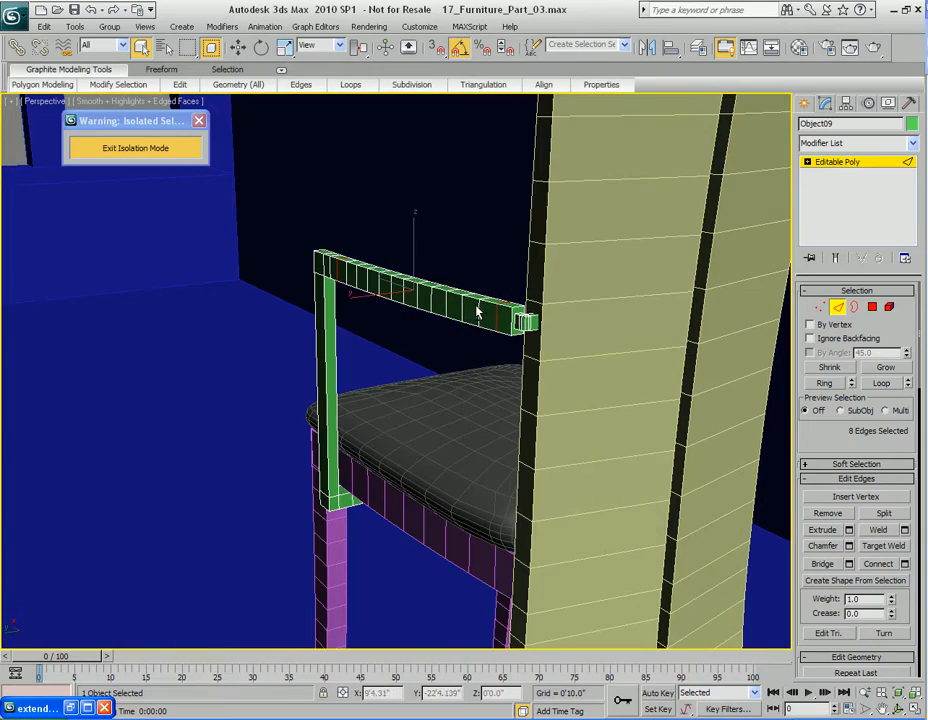
Leave edge editing and mirror the armrest to the chair's other side with a Symmetry modifier on the Y axis
middle_click_drag(389, 358, 479, 375, "alt")
key("2")
middle_click_drag(383, 391, 315, 398, "alt")
key("w")
middle_click_drag(393, 379, 436, 345, "alt")
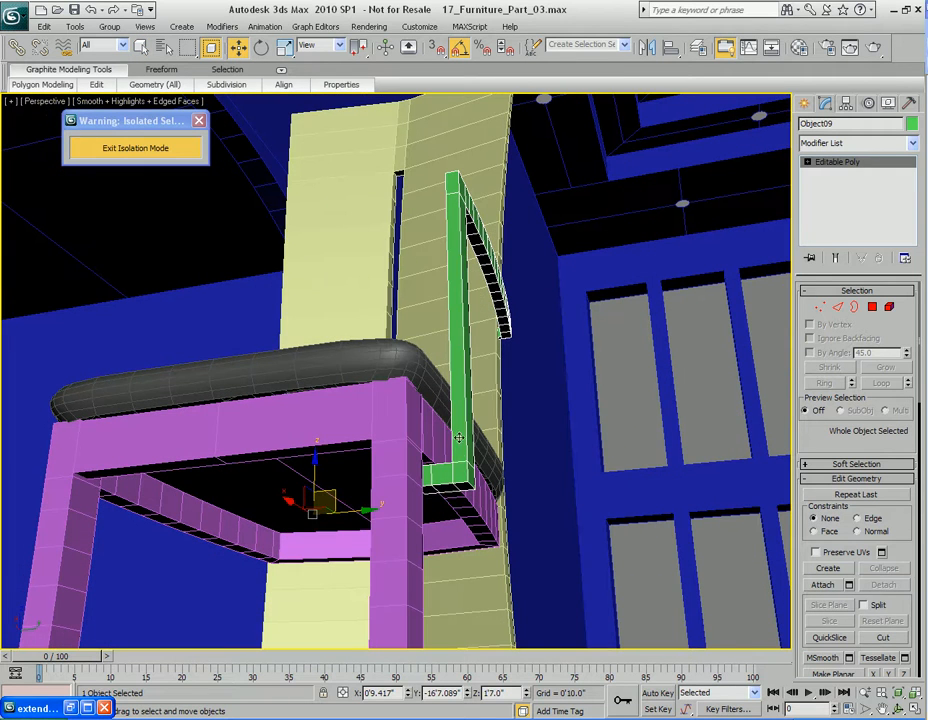
middle_click_drag(326, 410, 389, 468, "alt")
middle_click_drag(463, 366, 436, 365, "alt")
key("q")
left_click(222, 26)
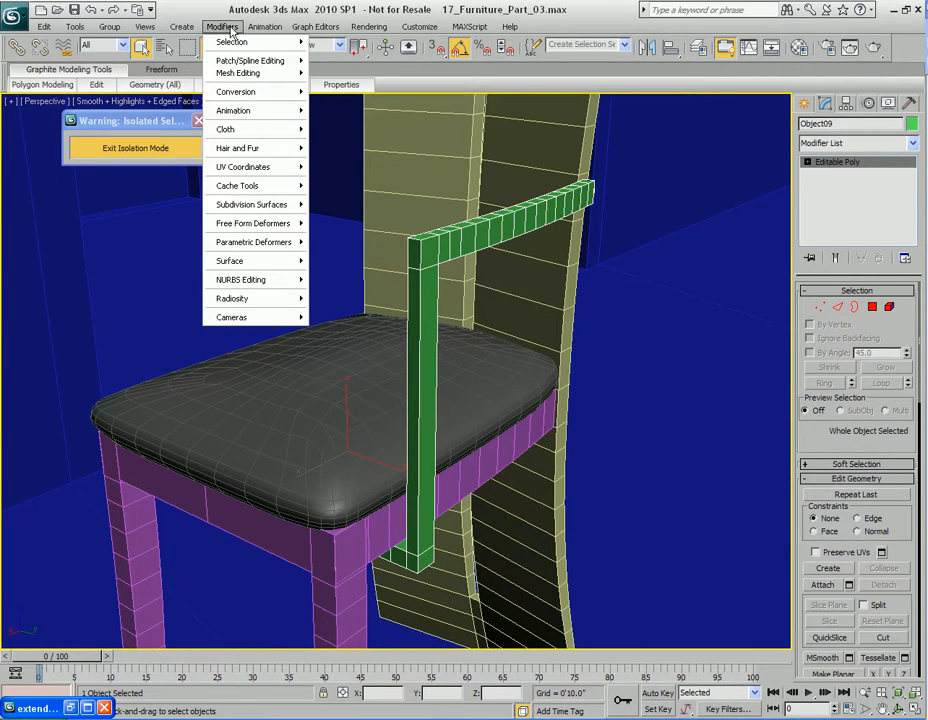
mouse_move(262, 73)
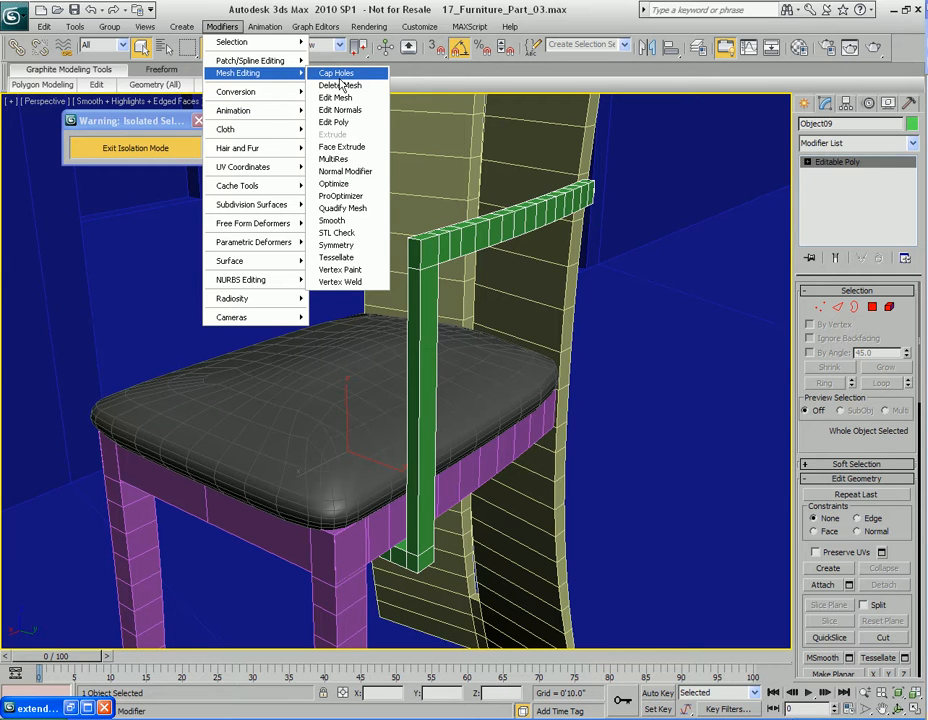
left_click(345, 246)
left_click(849, 318)
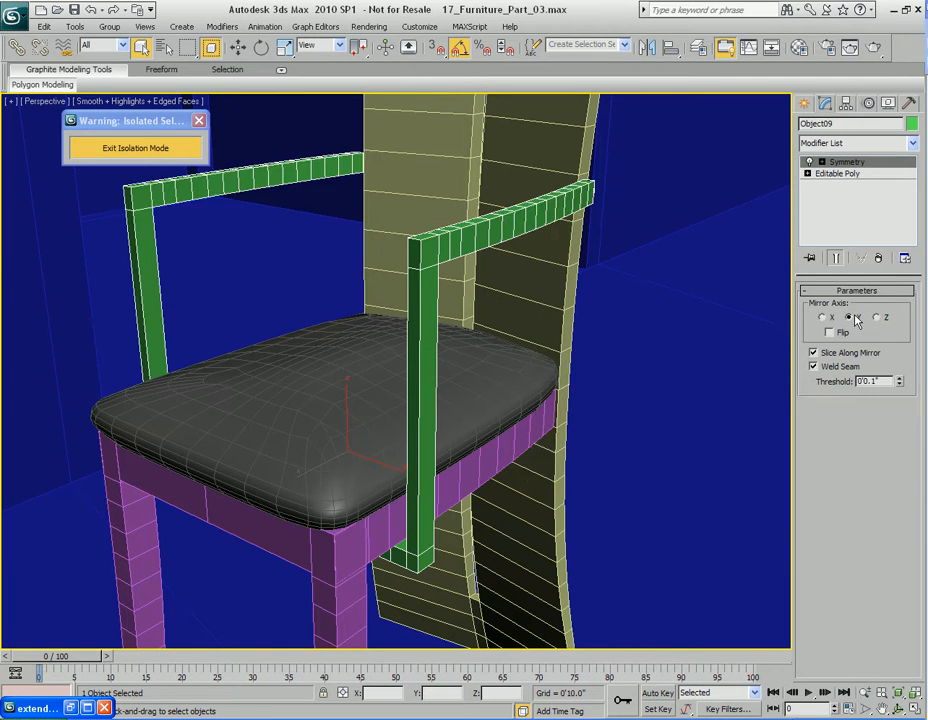
Try to collapse the armrest's modifier stack into a single editable poly
middle_click_drag(547, 408, 577, 327)
right_click(840, 197)
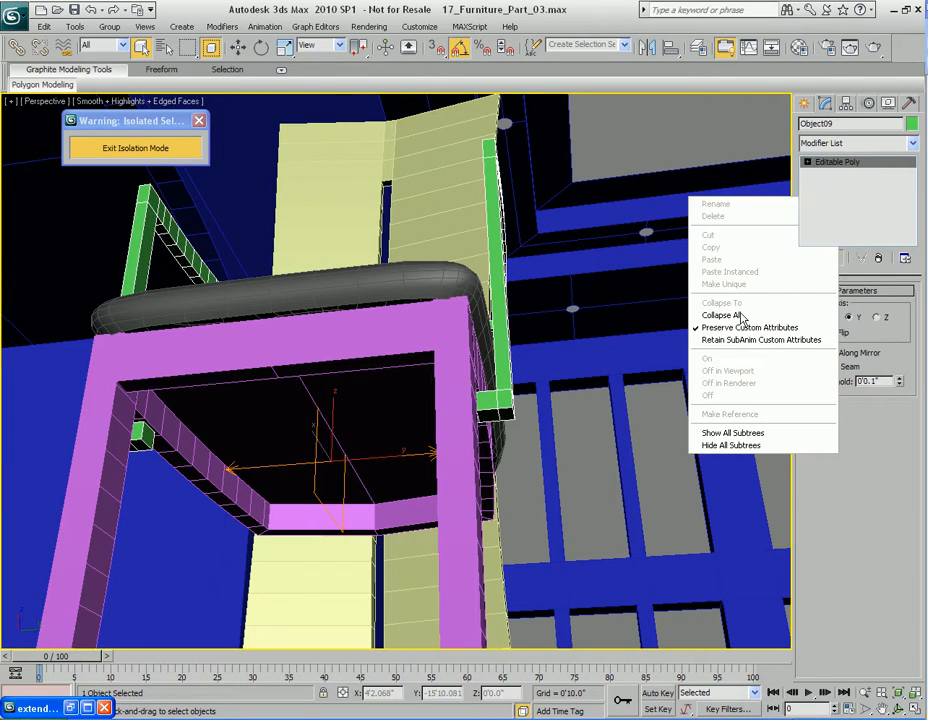
left_click(741, 314)
middle_click_drag(532, 368, 549, 332, "alt")
scroll(549, 332, "up", 4)
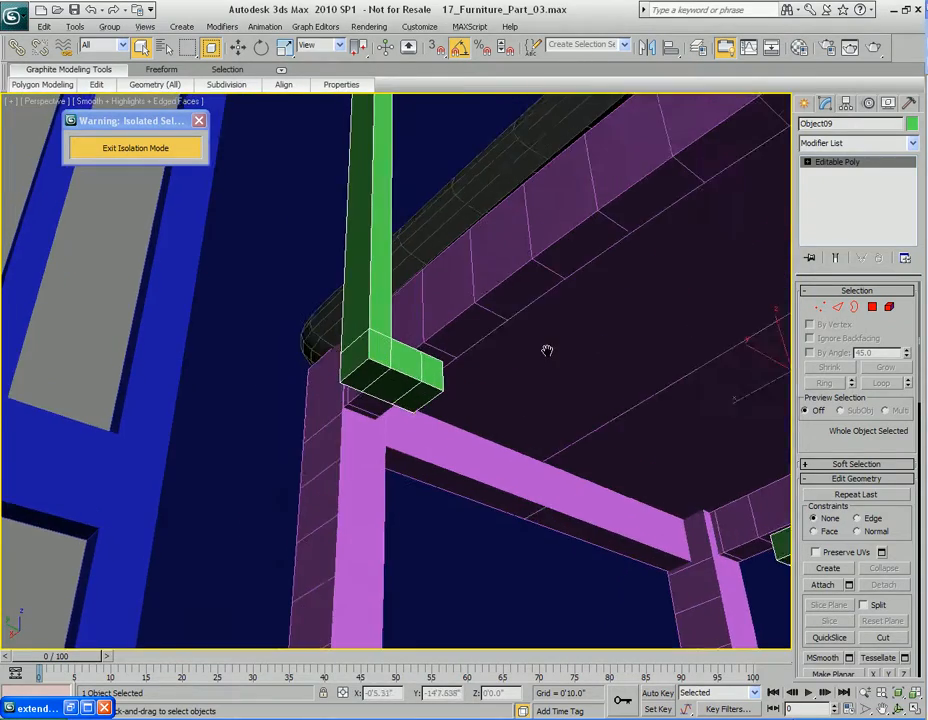
middle_click_drag(560, 414, 457, 356, "alt")
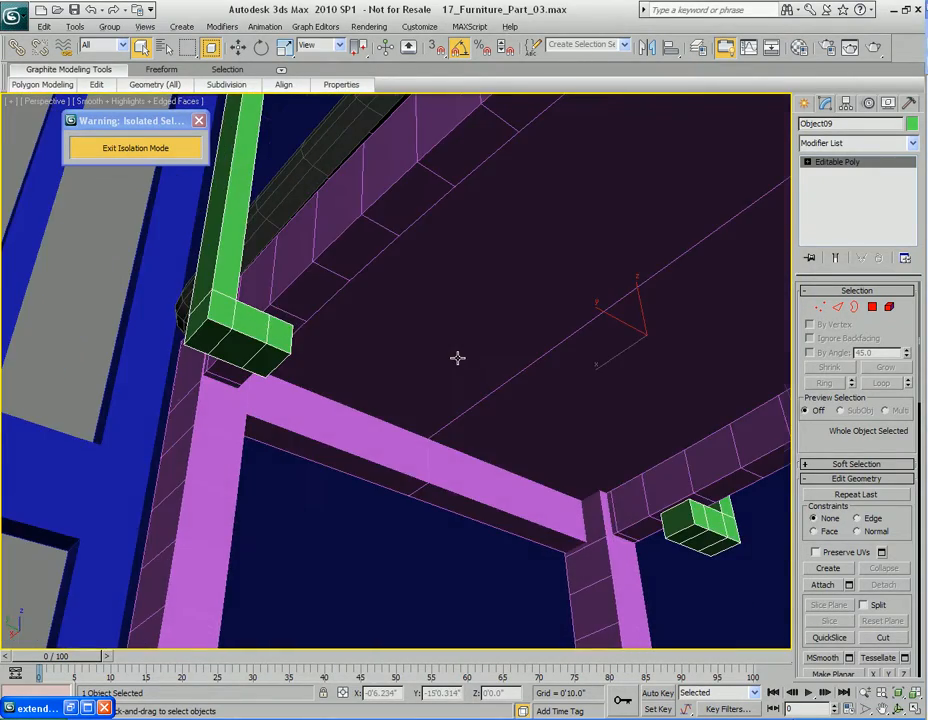
key("ctrl+z")
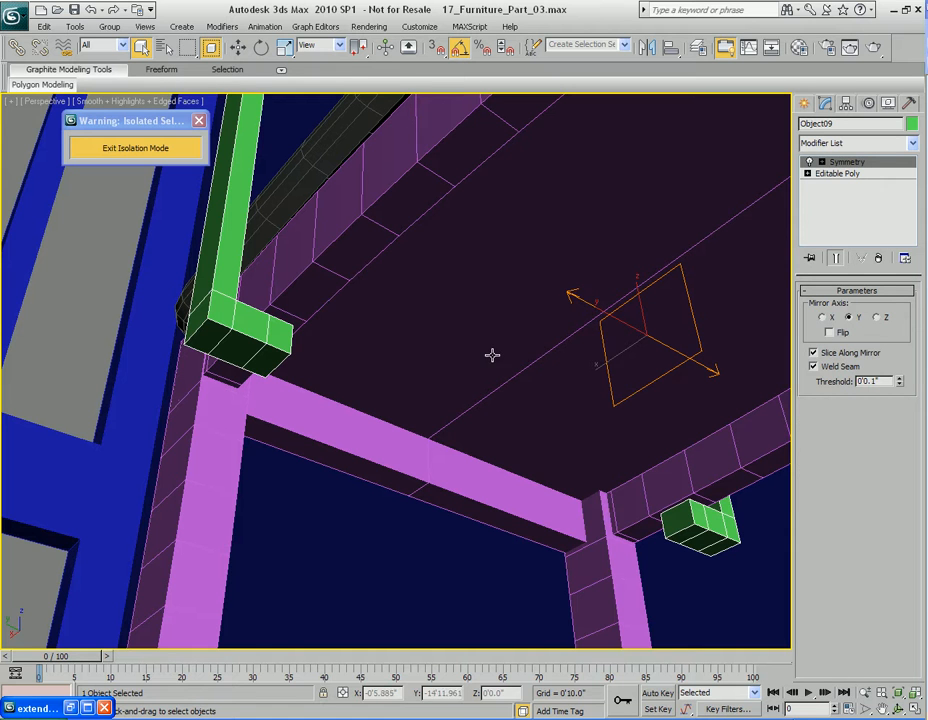
In the base Editable Poly, target-weld the two lower inner-end vertices of the post's foot onto the neighbouring bottom vertices
left_click(838, 173)
middle_click_drag(629, 280, 547, 354, "alt")
scroll(555, 327, "up", 3)
key("1")
middle_click_drag(488, 352, 414, 311, "alt")
right_click(414, 311)
left_click(427, 346)
middle_click_drag(520, 335, 519, 370, "alt")
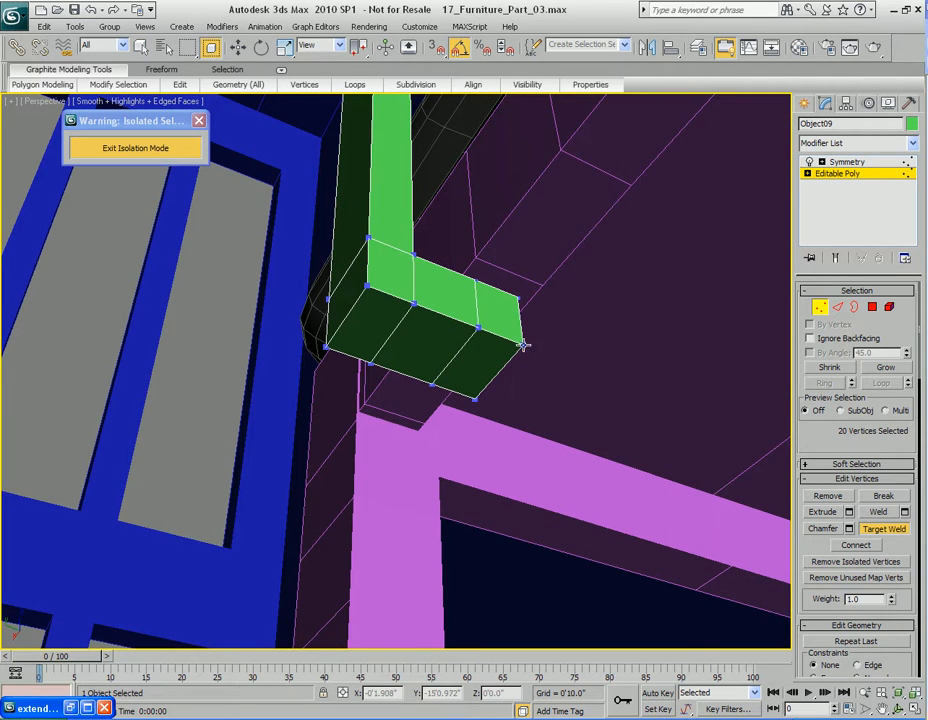
left_click(477, 329)
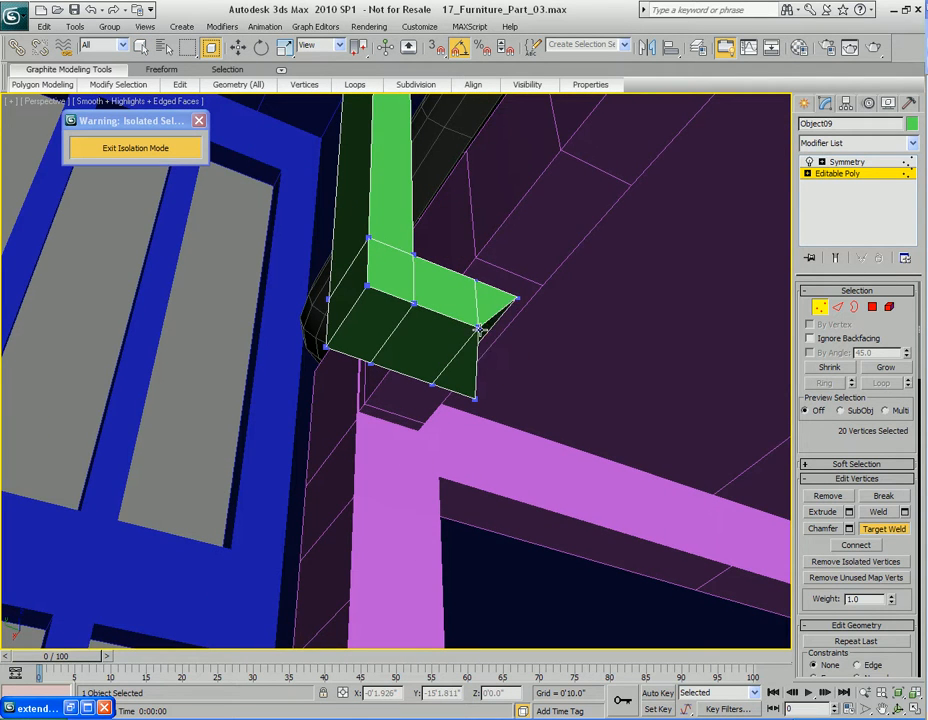
left_click(433, 383)
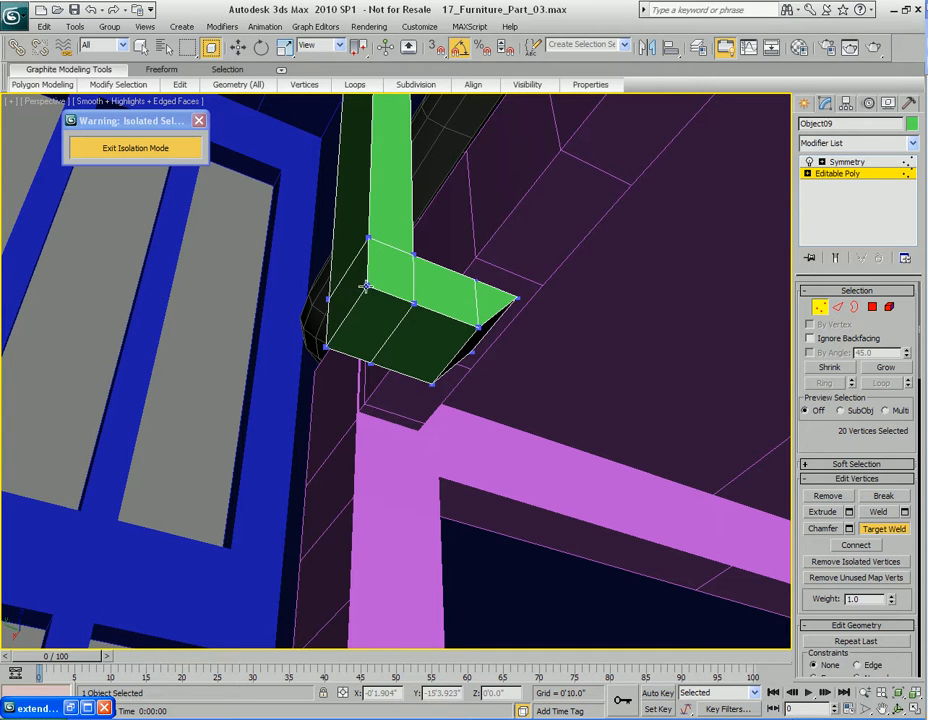
Target-weld the foot's two lower outer vertices onto their neighbouring bottom vertices, and leave vertex editing
left_click(413, 305)
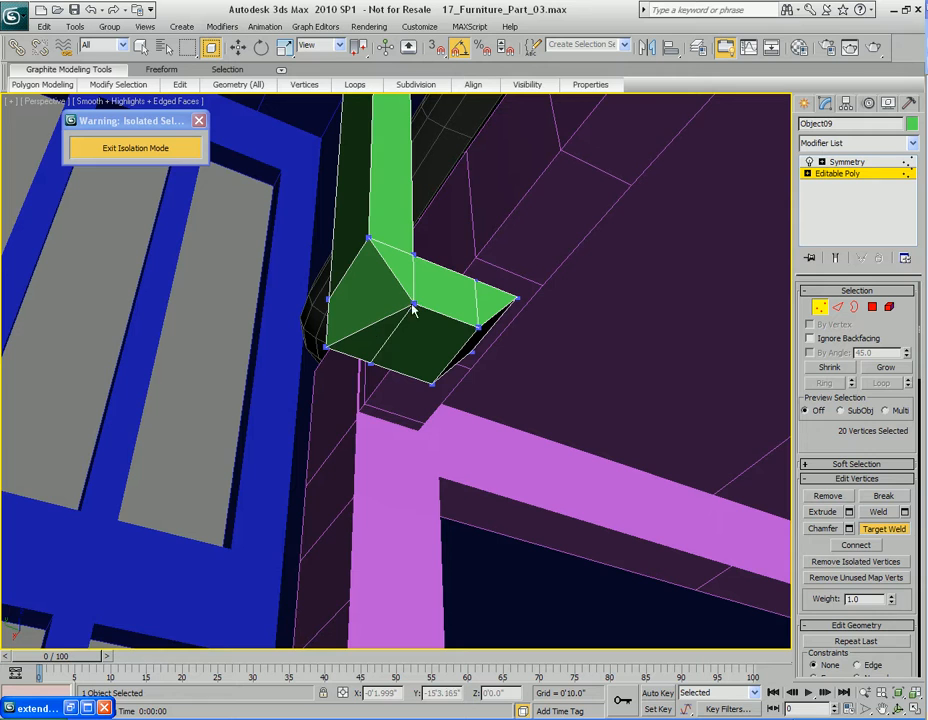
left_click(369, 361)
middle_click_drag(480, 321, 518, 273, "alt")
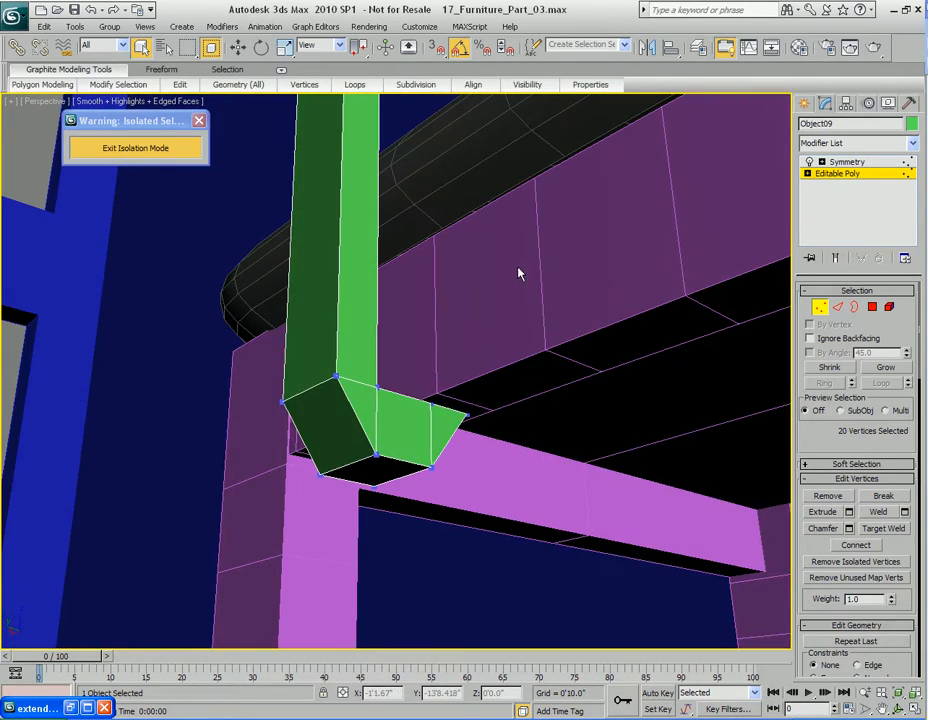
key("1")
Return to the Symmetry level, collapse the armrests' whole modifier stack, and select the chair's seat frame with its legs
left_click(845, 163)
middle_click_drag(604, 343, 518, 246)
scroll(472, 336, "down", 4)
scroll(518, 246, "down", 3)
right_click(878, 208)
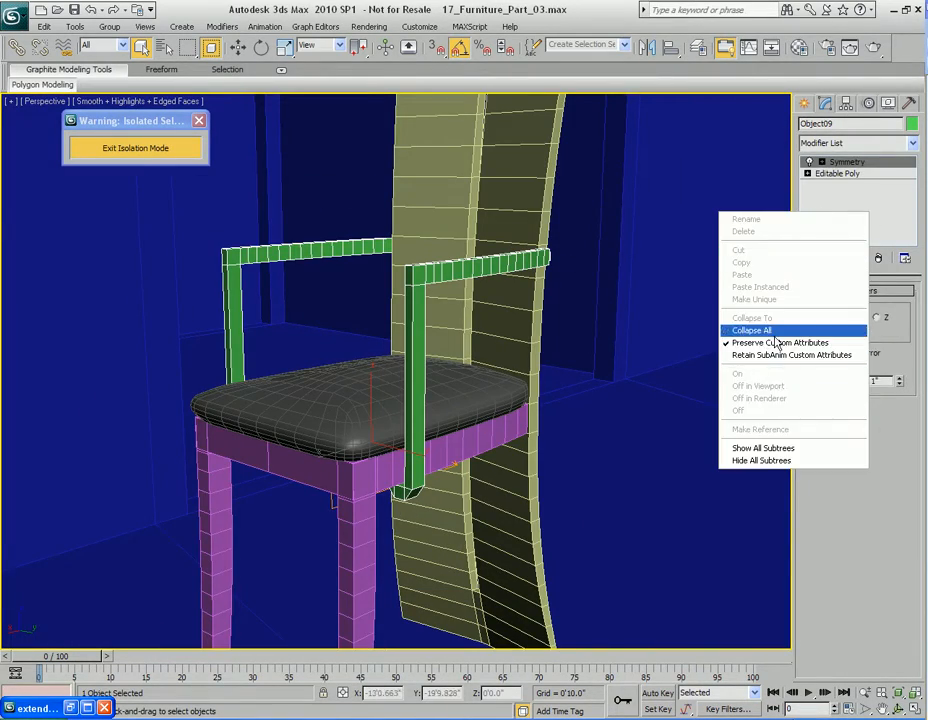
left_click(745, 386)
middle_click_drag(765, 334, 533, 338, "alt")
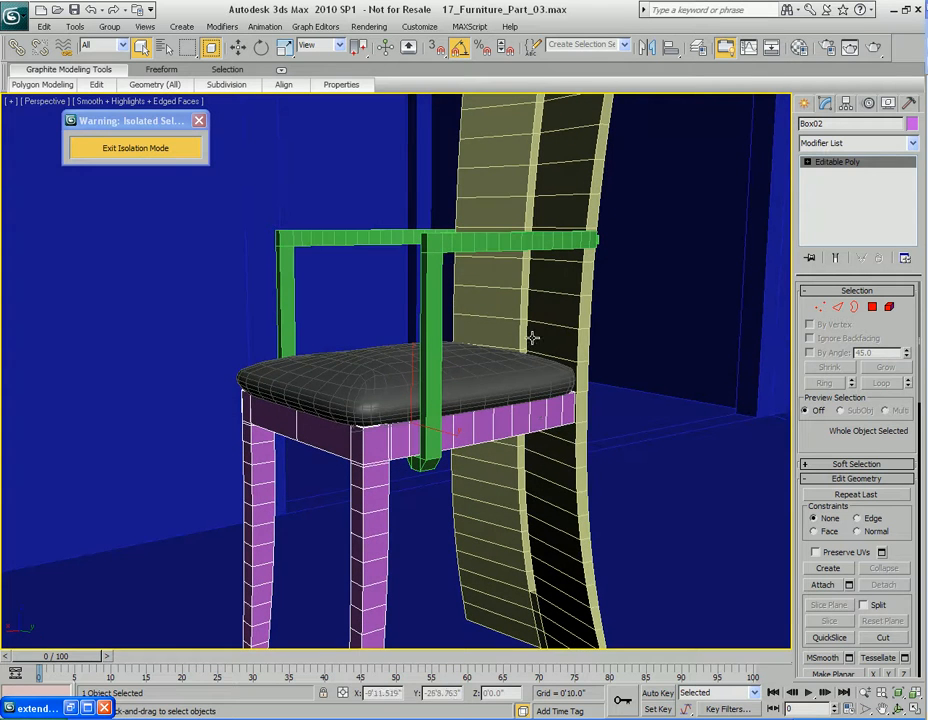
Attach the two armrests to the seat frame and check the frame as a separate element
right_click(540, 411)
left_click(518, 284)
left_click(497, 242)
middle_click_drag(534, 311, 513, 364, "alt")
key("5")
left_click(458, 325)
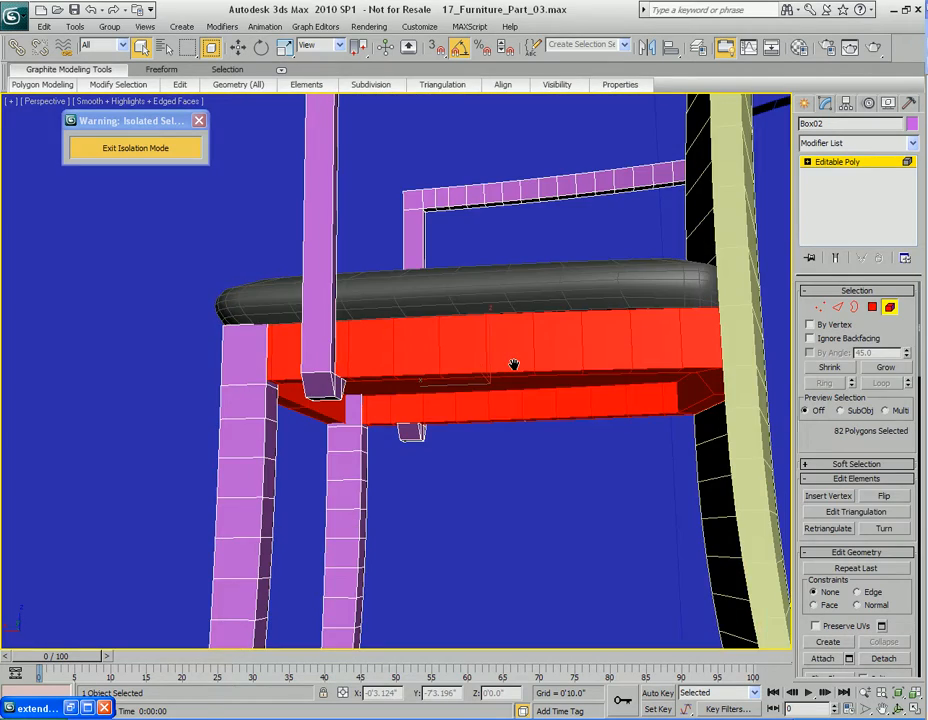
key("5")
Attach the seat cushion and the tall backrest to the chair frame, and leave the Attach command
middle_click_drag(479, 301, 526, 327, "alt")
scroll(526, 327, "down", 5)
middle_click_drag(600, 325, 487, 317, "alt")
scroll(500, 340, "up", 3)
right_click(490, 414)
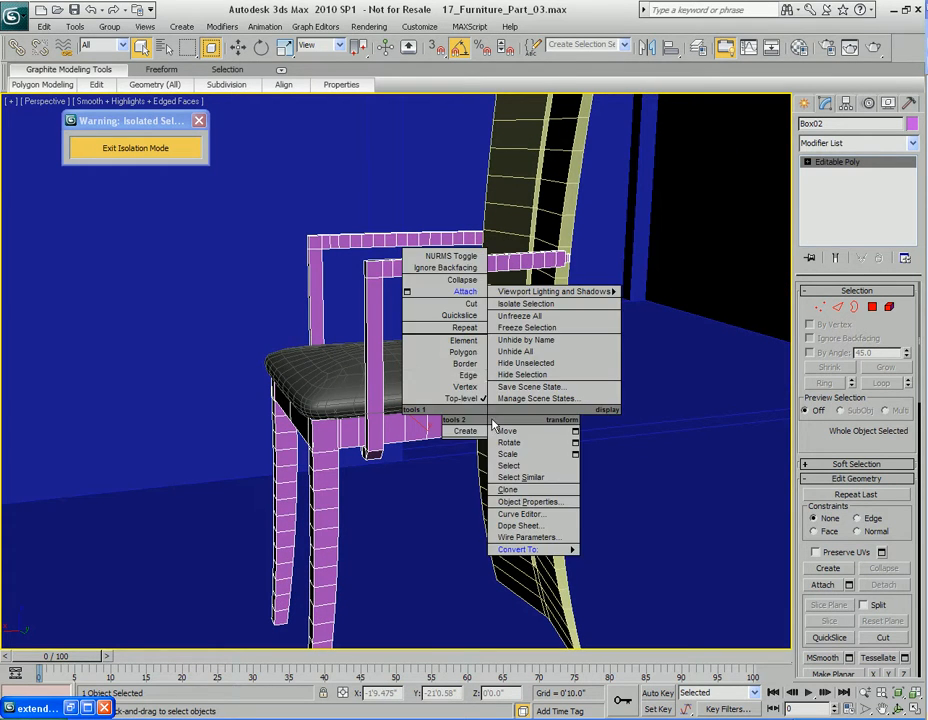
left_click(463, 292)
left_click(464, 371)
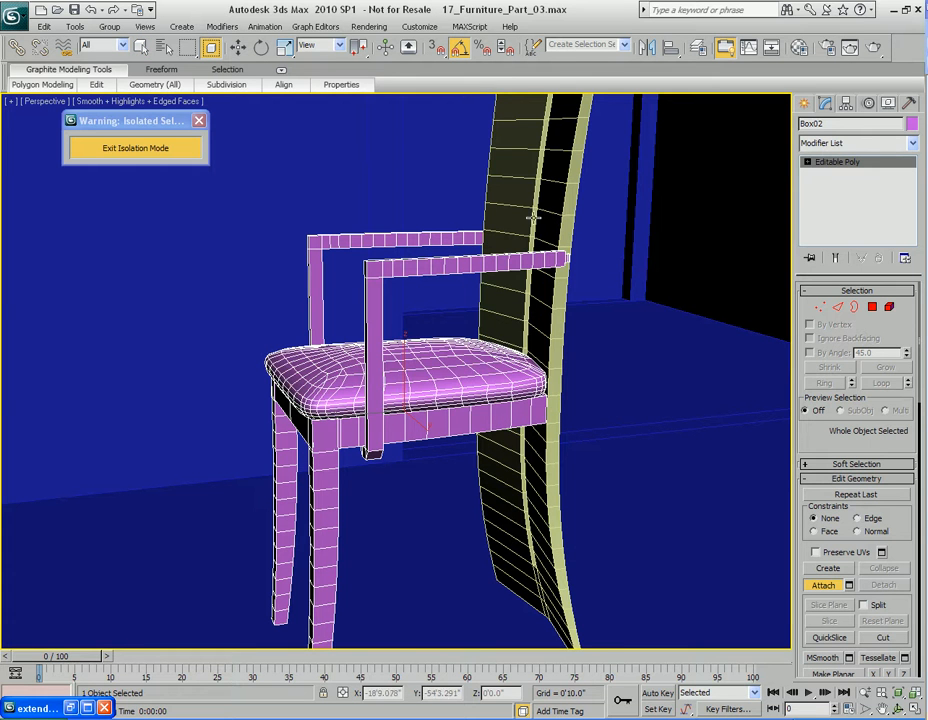
left_click(543, 190)
key("w")
Test-render the attached chair from the front and from behind, closing each render
middle_click_drag(499, 327, 496, 357, "alt")
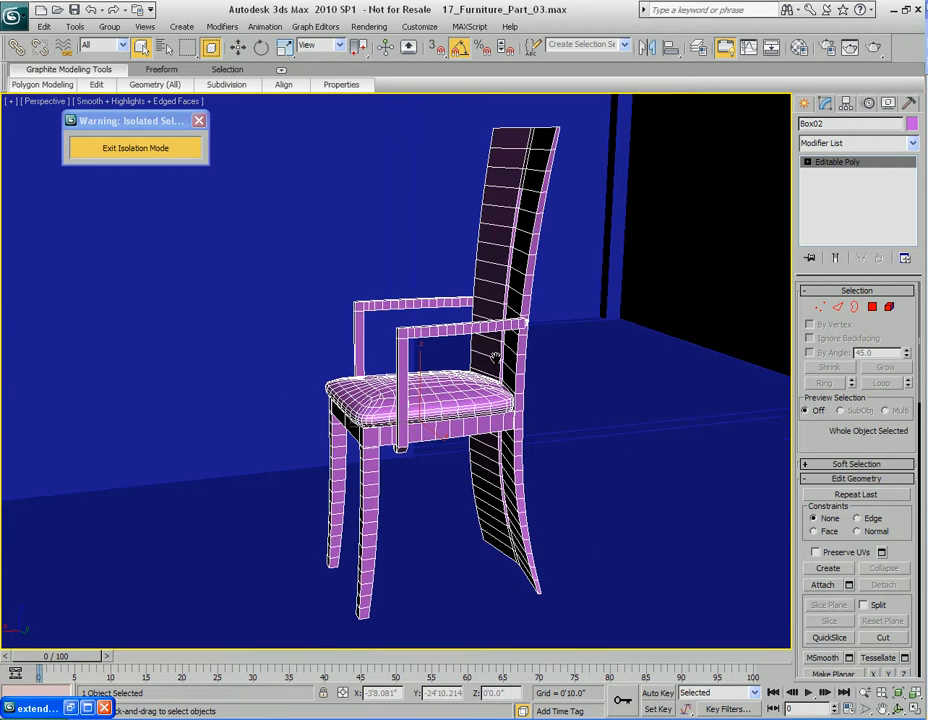
key("shift+q")
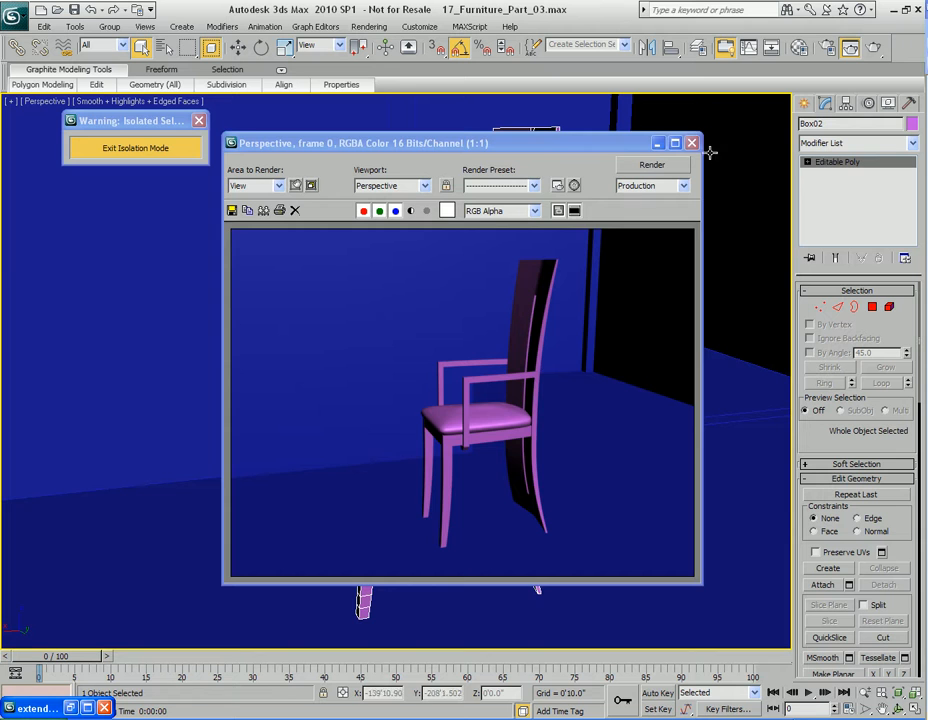
left_click(692, 142)
middle_click_drag(672, 305, 559, 312, "alt")
key("shift+q")
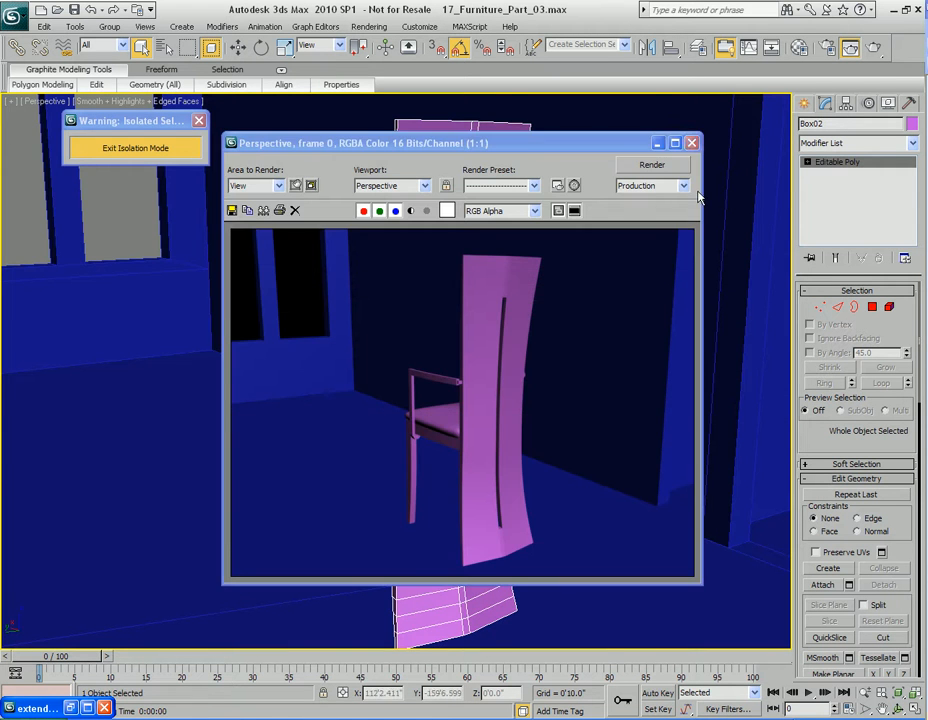
left_click(692, 142)
Rename the chair object as Dining Chair 01 and exit isolation mode
middle_click_drag(476, 356, 551, 383, "alt")
scroll(551, 383, "down", 2)
middle_click_drag(463, 359, 532, 376)
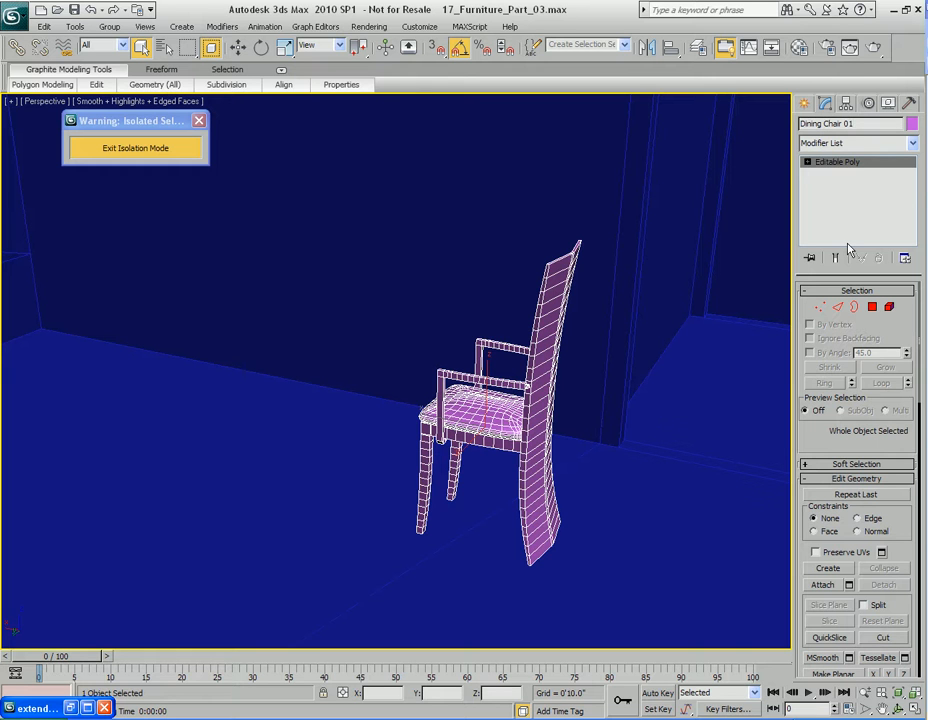
middle_click_drag(636, 315, 390, 287, "alt")
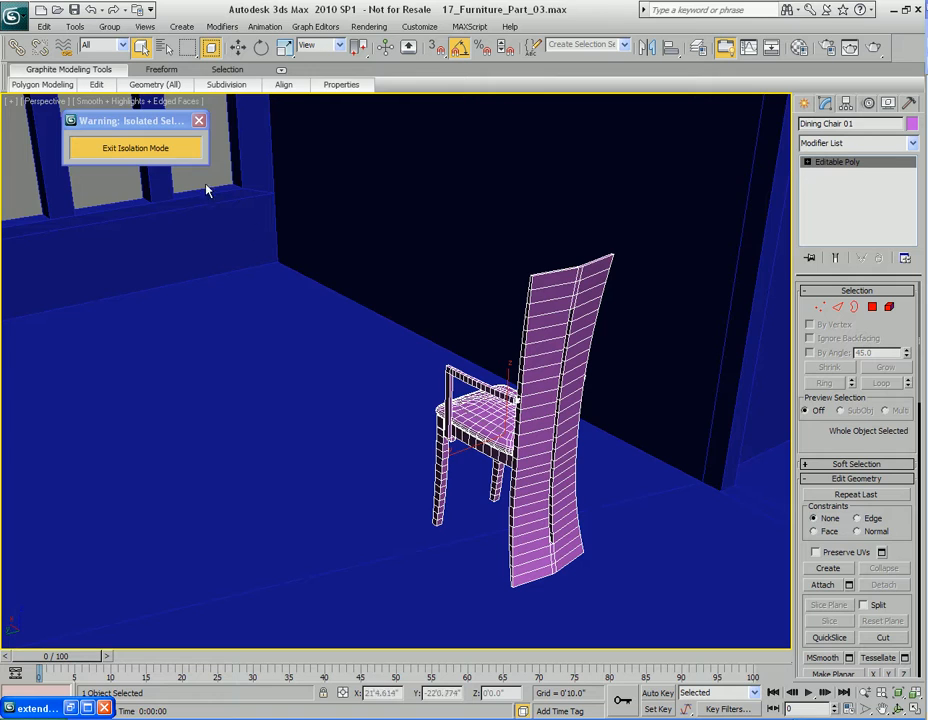
left_click(165, 150)
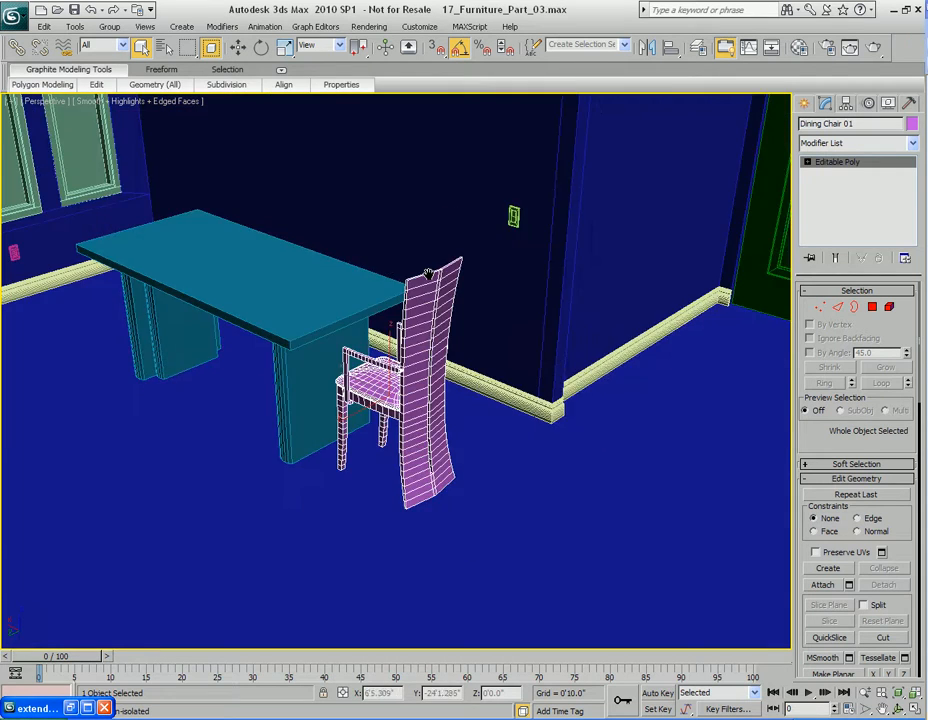
Clone the chair to the far end of the dining table, accepting the default clone options
middle_click_drag(428, 274, 510, 266)
middle_click_drag(422, 315, 434, 345, "alt")
key("w")
middle_click_drag(500, 305, 466, 356, "alt")
mouse_move(445, 375)
left_mouse_down("shift")
mouse_move(222, 383)
mouse_move(128, 255)
mouse_move(125, 265)
left_mouse_up("shift")
key("Return")
Rotate the cloned chair at the table's far end so that it faces the table
mouse_move(224, 257)
middle_mouse_down()
mouse_move(335, 304)
mouse_move(540, 366)
mouse_move(486, 329)
middle_mouse_up()
scroll(540, 366, "up", 3)
scroll(486, 329, "up", 1)
mouse_move(398, 282)
middle_mouse_down()
mouse_move(437, 352)
mouse_move(475, 369)
middle_mouse_up()
key("e")
left_click_drag(436, 388, 406, 200)
key("w")
middle_click_drag(650, 325, 370, 238)
scroll(503, 298, "down", 3)
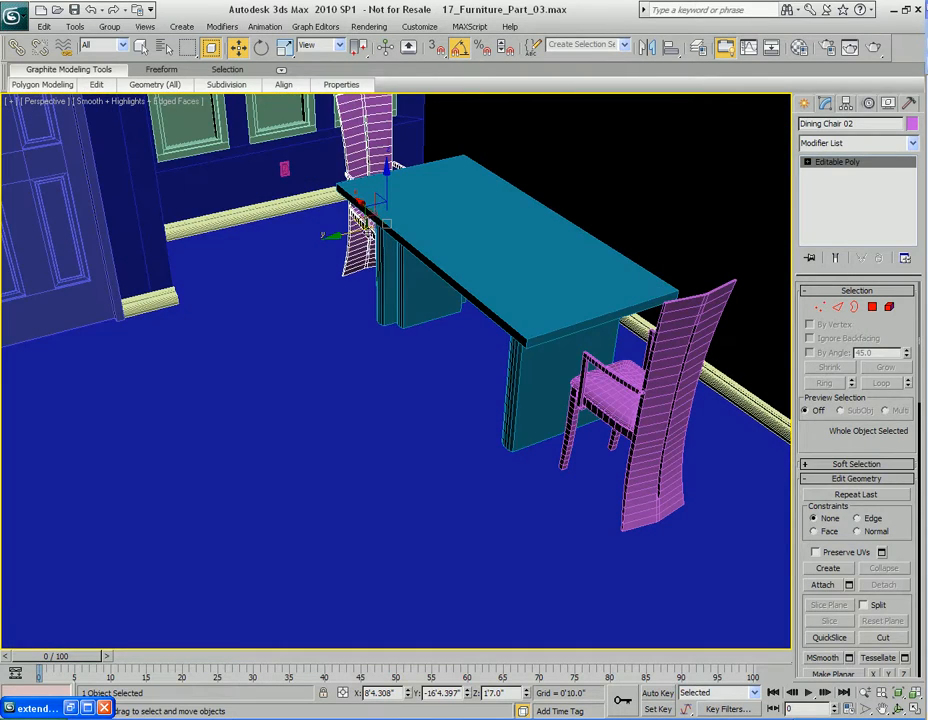
Clone the far-end chair to the table's open long side and turn the clone to -90 degrees about Z, facing the table
mouse_move(370, 218)
left_mouse_down("shift")
mouse_move(320, 375)
mouse_move(340, 355)
mouse_move(325, 340)
mouse_move(342, 383)
left_mouse_up("shift")
left_click(463, 427)
key("e")
scroll(397, 326, "up", 5)
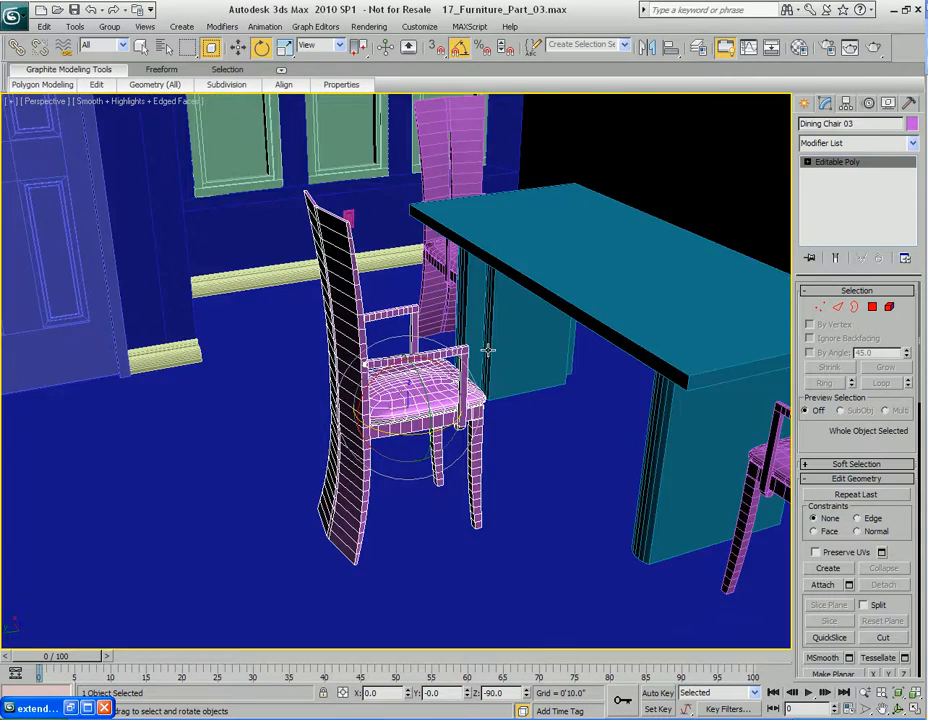
middle_click_drag(397, 326, 374, 441, "alt")
Compare with the extendable-dining-table.jpg reference, and delete both armrest elements with their back connectors from the side chair
left_click(79, 707)
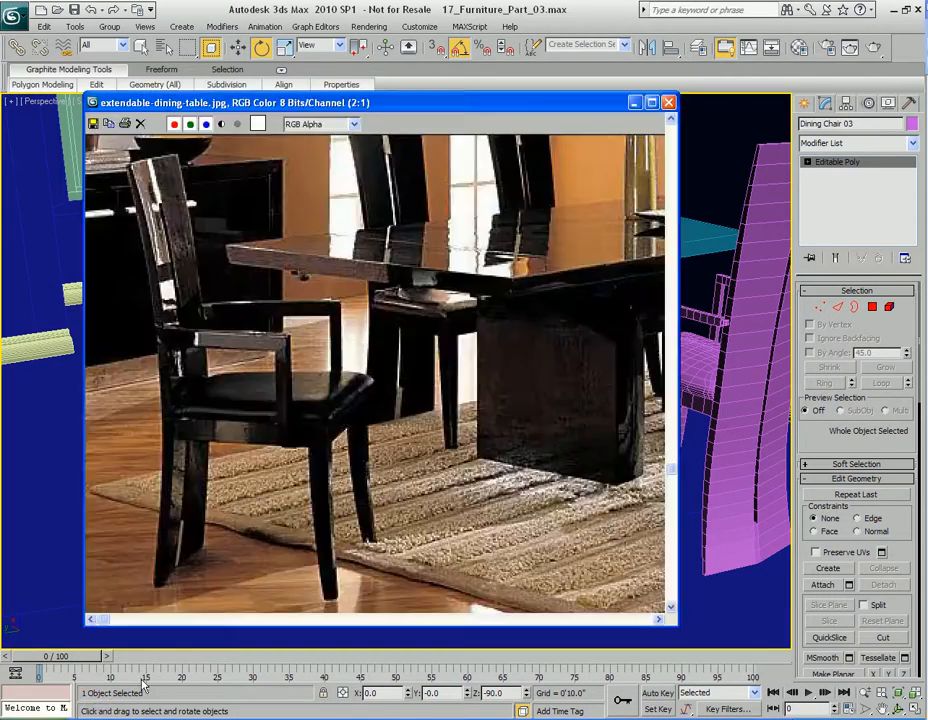
scroll(512, 407, "down", 1)
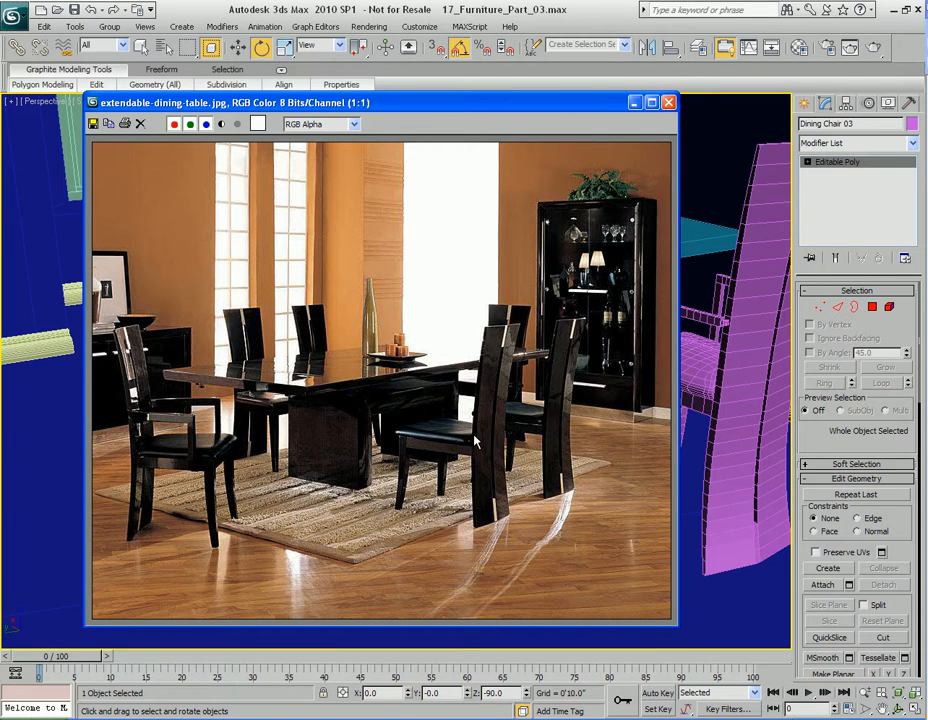
left_click(634, 104)
middle_click_drag(452, 553, 390, 440, "alt")
key("q")
middle_click_drag(424, 476, 439, 432, "alt")
scroll(456, 440, "up", 2)
key("5")
left_click(425, 445)
middle_click_drag(512, 393, 379, 428, "alt")
left_click(421, 345)
scroll(379, 428, "up", 2)
middle_click_drag(378, 377, 450, 372, "alt")
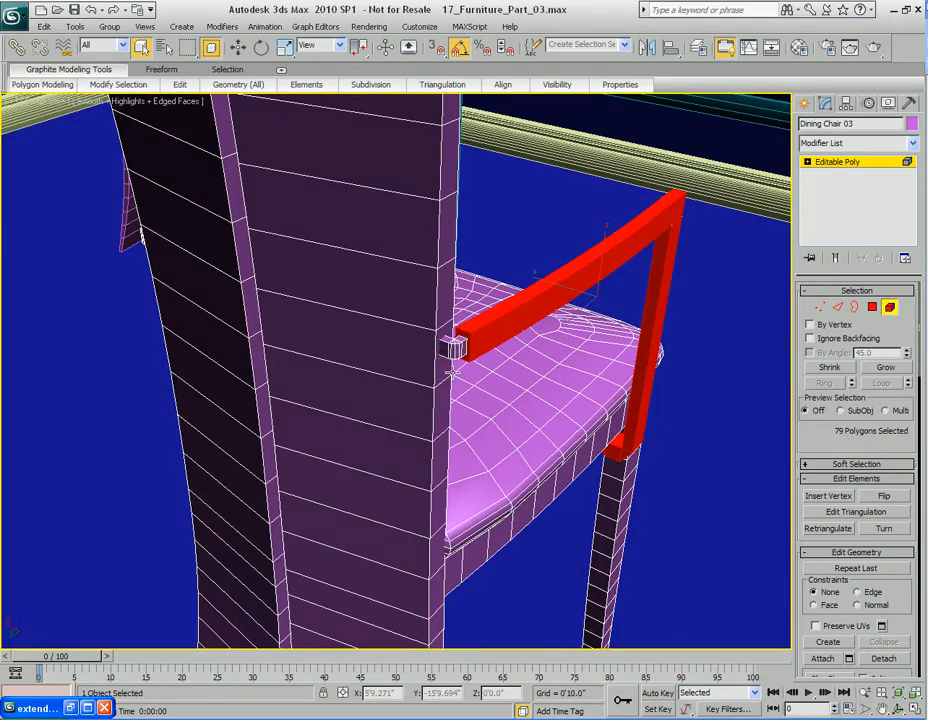
middle_click_drag(313, 355, 418, 363, "alt")
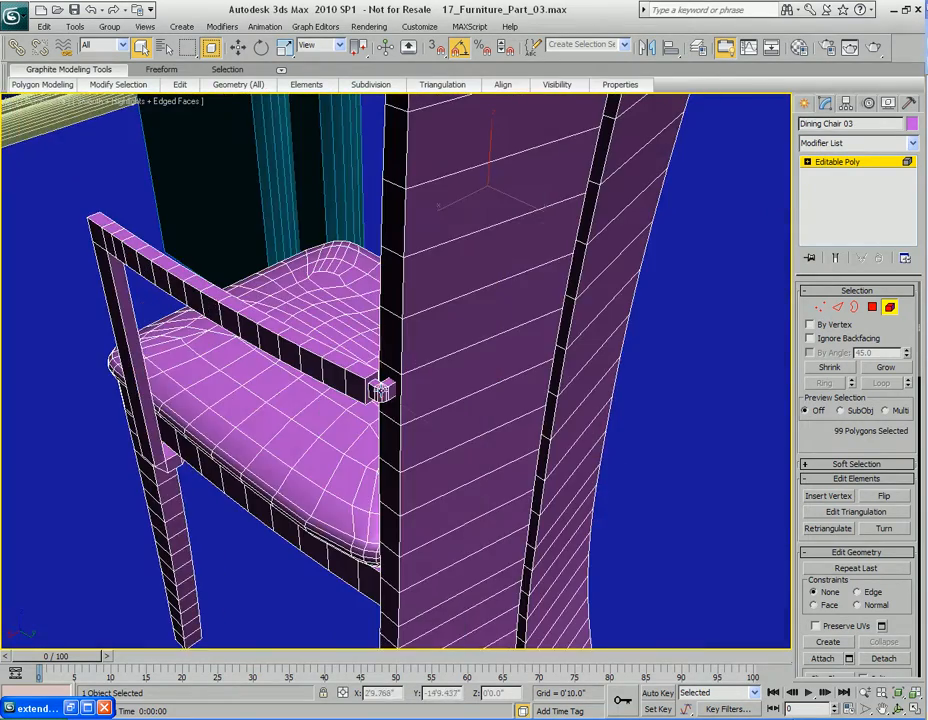
left_click(323, 358, "ctrl")
middle_click_drag(600, 424, 471, 388, "alt")
key("Delete")
Leave element editing and move the armless chair into position along the table's long side
key("w")
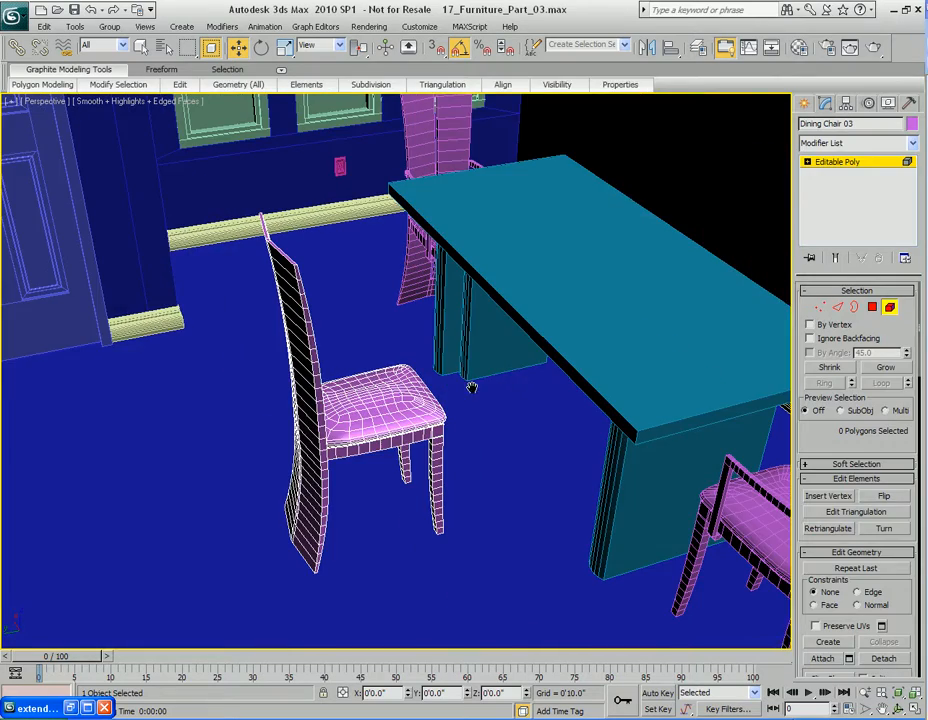
key("5")
middle_click_drag(408, 387, 479, 415, "alt")
left_click_drag(402, 357, 392, 357)
middle_click_drag(392, 357, 433, 399, "alt")
Clone the armless chair along the same long side, towards the table's far end
left_click_drag(470, 375, 281, 349, "shift")
left_click(464, 429)
middle_click_drag(566, 450, 501, 429, "alt")
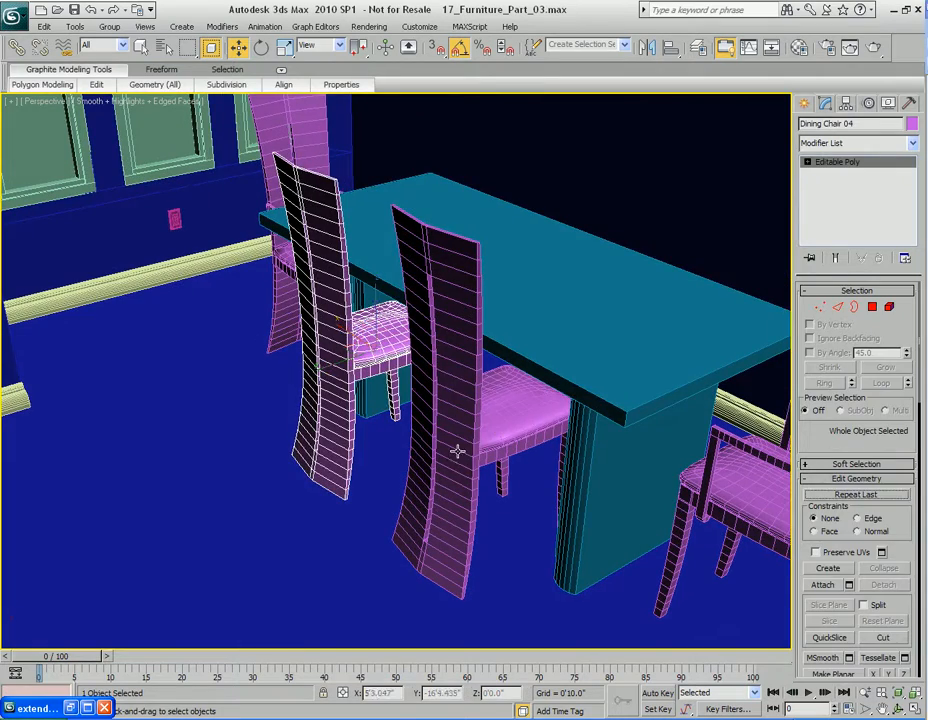
Select both armless side chairs and clone them together to the opposite long side of the table
left_click(447, 383, "ctrl")
middle_click_drag(447, 383, 341, 423, "alt")
key("w")
mouse_move(262, 328)
left_mouse_down("shift")
mouse_move(548, 323)
mouse_move(640, 349)
left_mouse_up("shift")
left_click(466, 427)
Rotate the two cloned side chairs to face the table, move them into place on the opposite side, and clear the selection
key("e")
key("w")
middle_click_drag(616, 390, 562, 335, "alt")
left_click_drag(562, 335, 486, 325)
middle_click_drag(486, 325, 524, 360, "alt")
scroll(468, 358, "down", 4)
key("q")
middle_click_drag(475, 408, 512, 392)
key("ctrl+d")
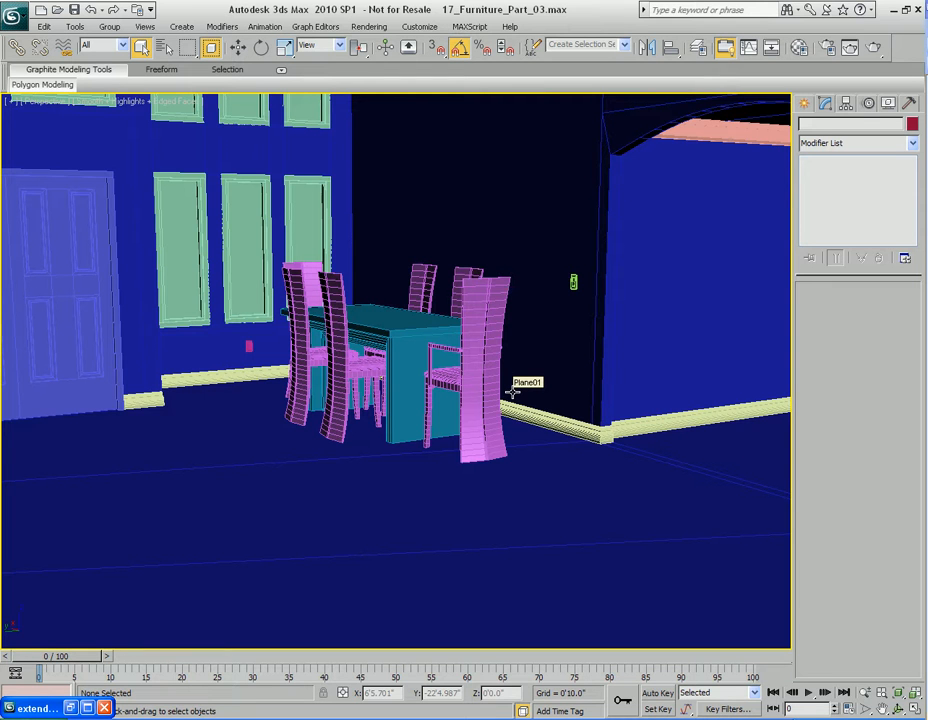
middle_click_drag(518, 362, 545, 385)
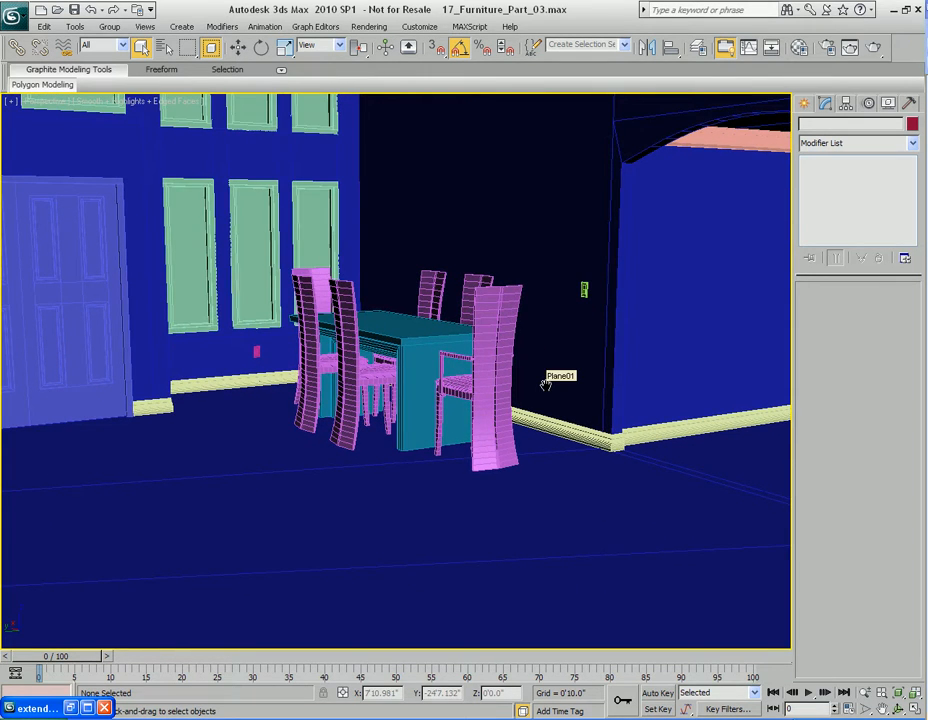